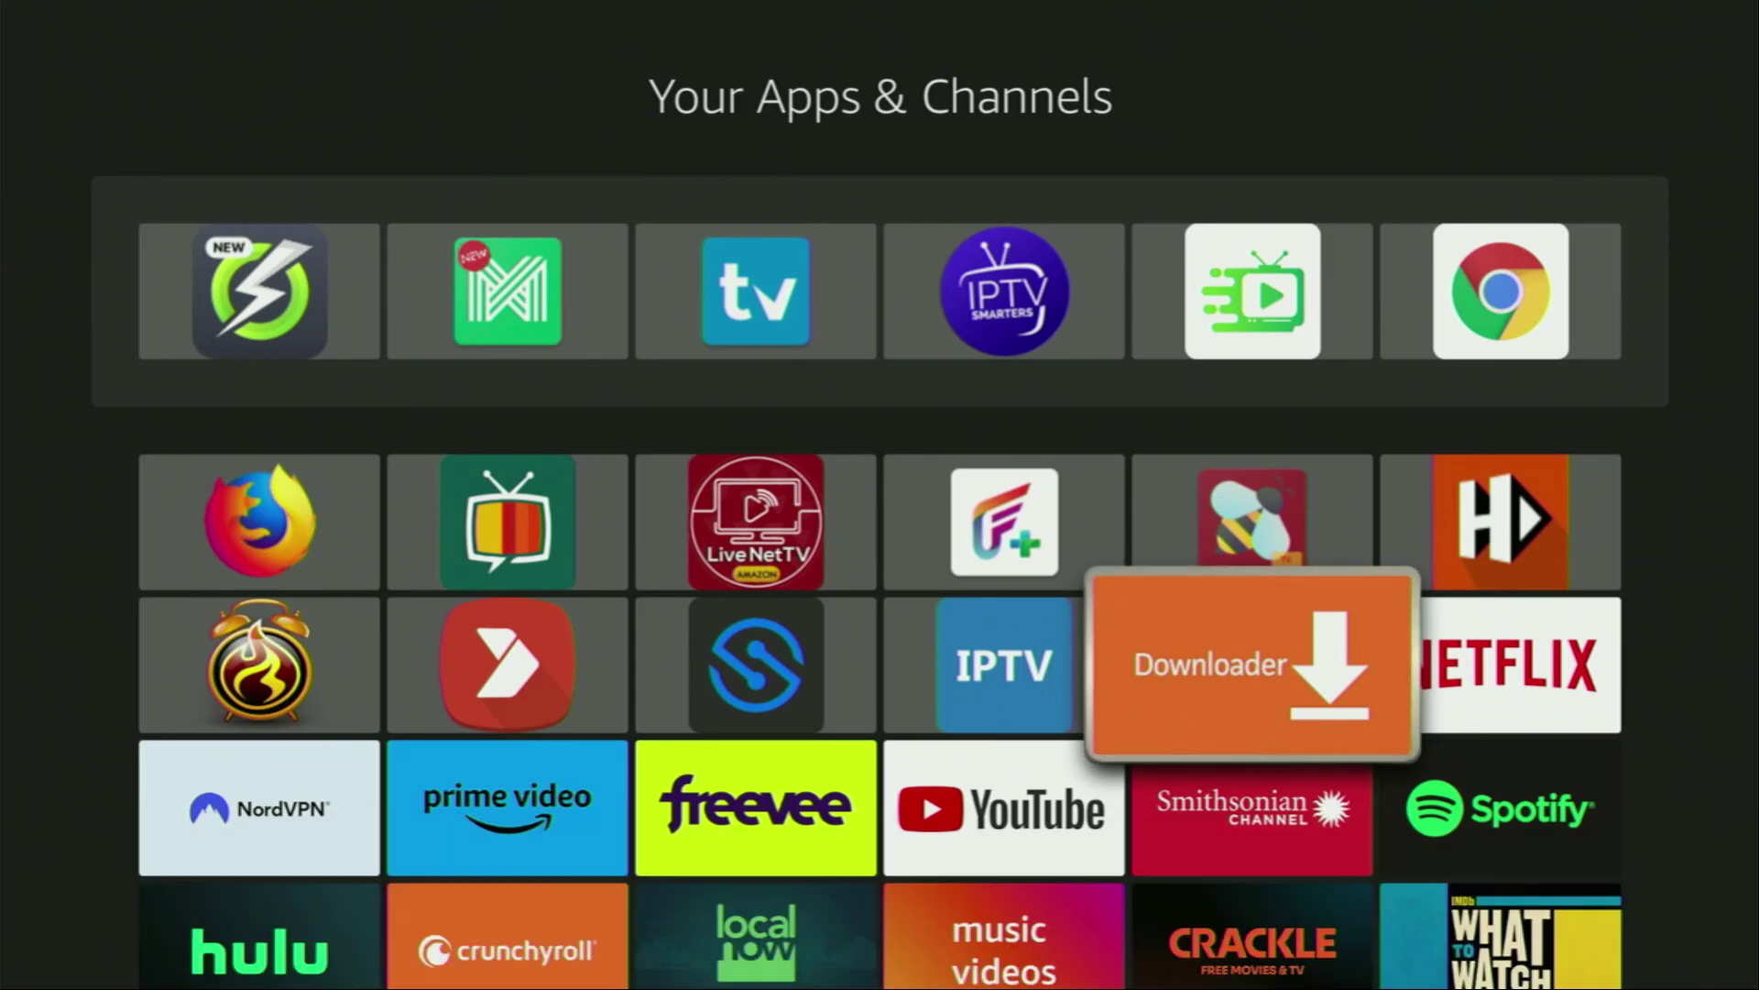
Step: From the home screen, search 'Do' so Downloader tops the suggestion list
key("Home")
key("Left")
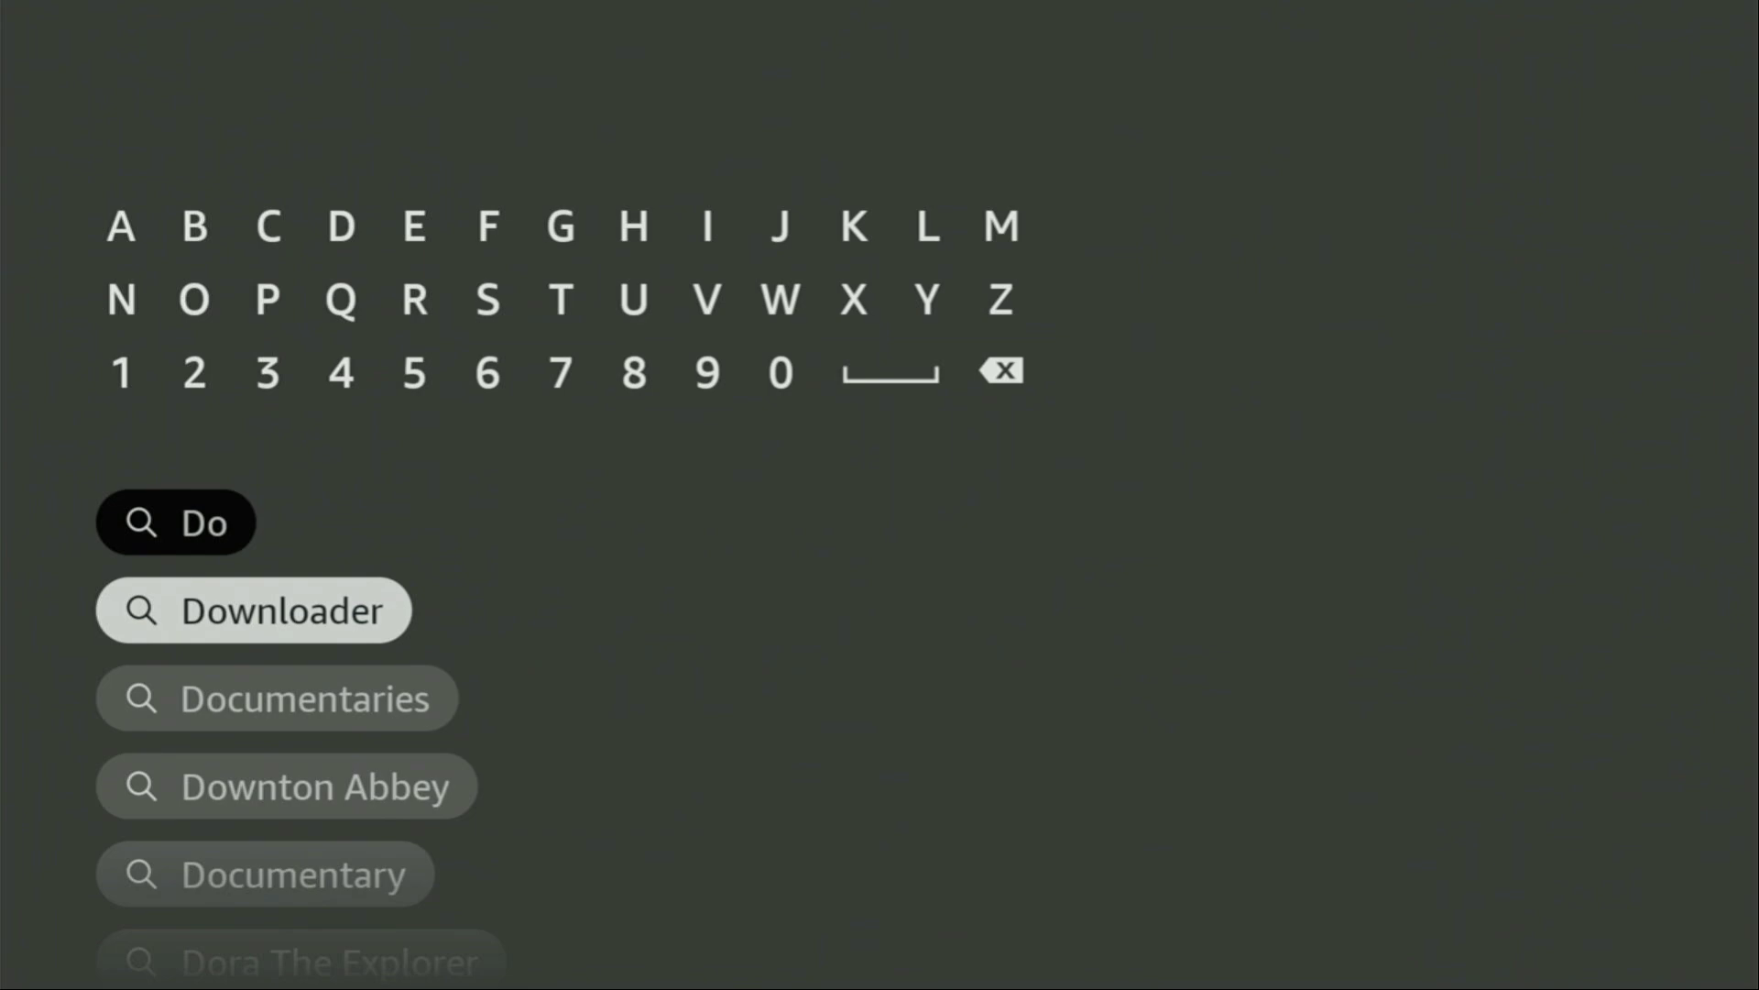
key("Return")
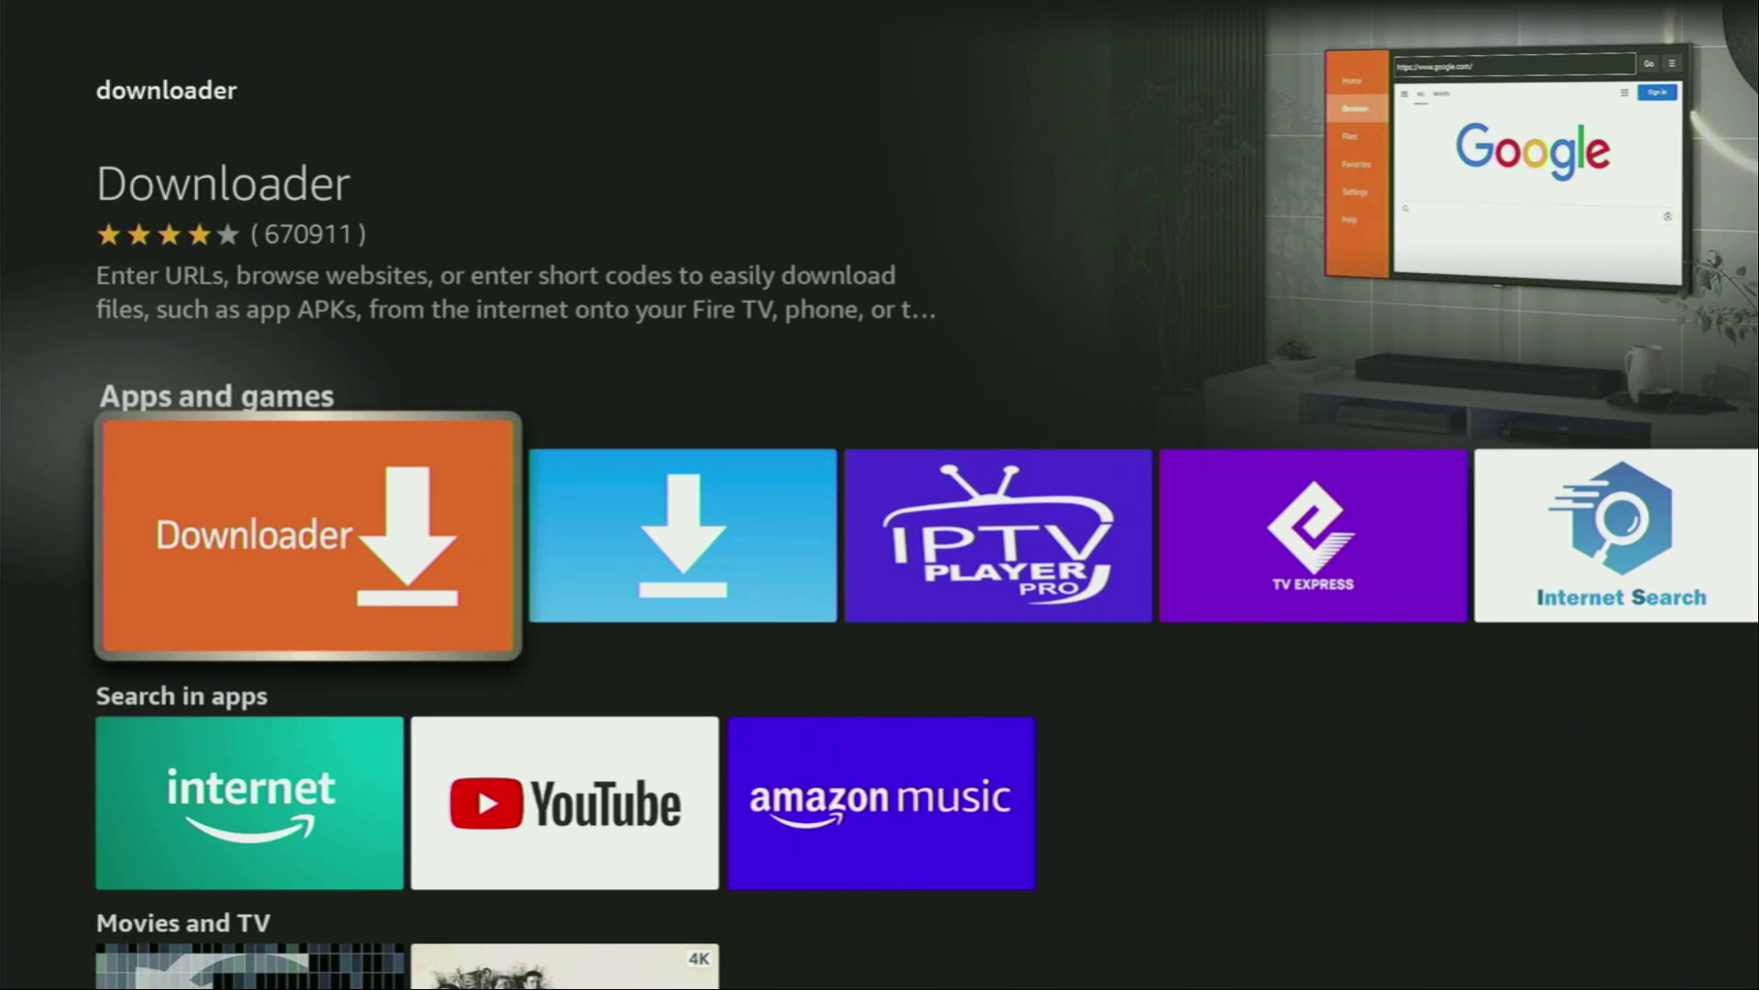
Step: Leave the Downloader results and go to Settings > My Fire TV
key("Return")
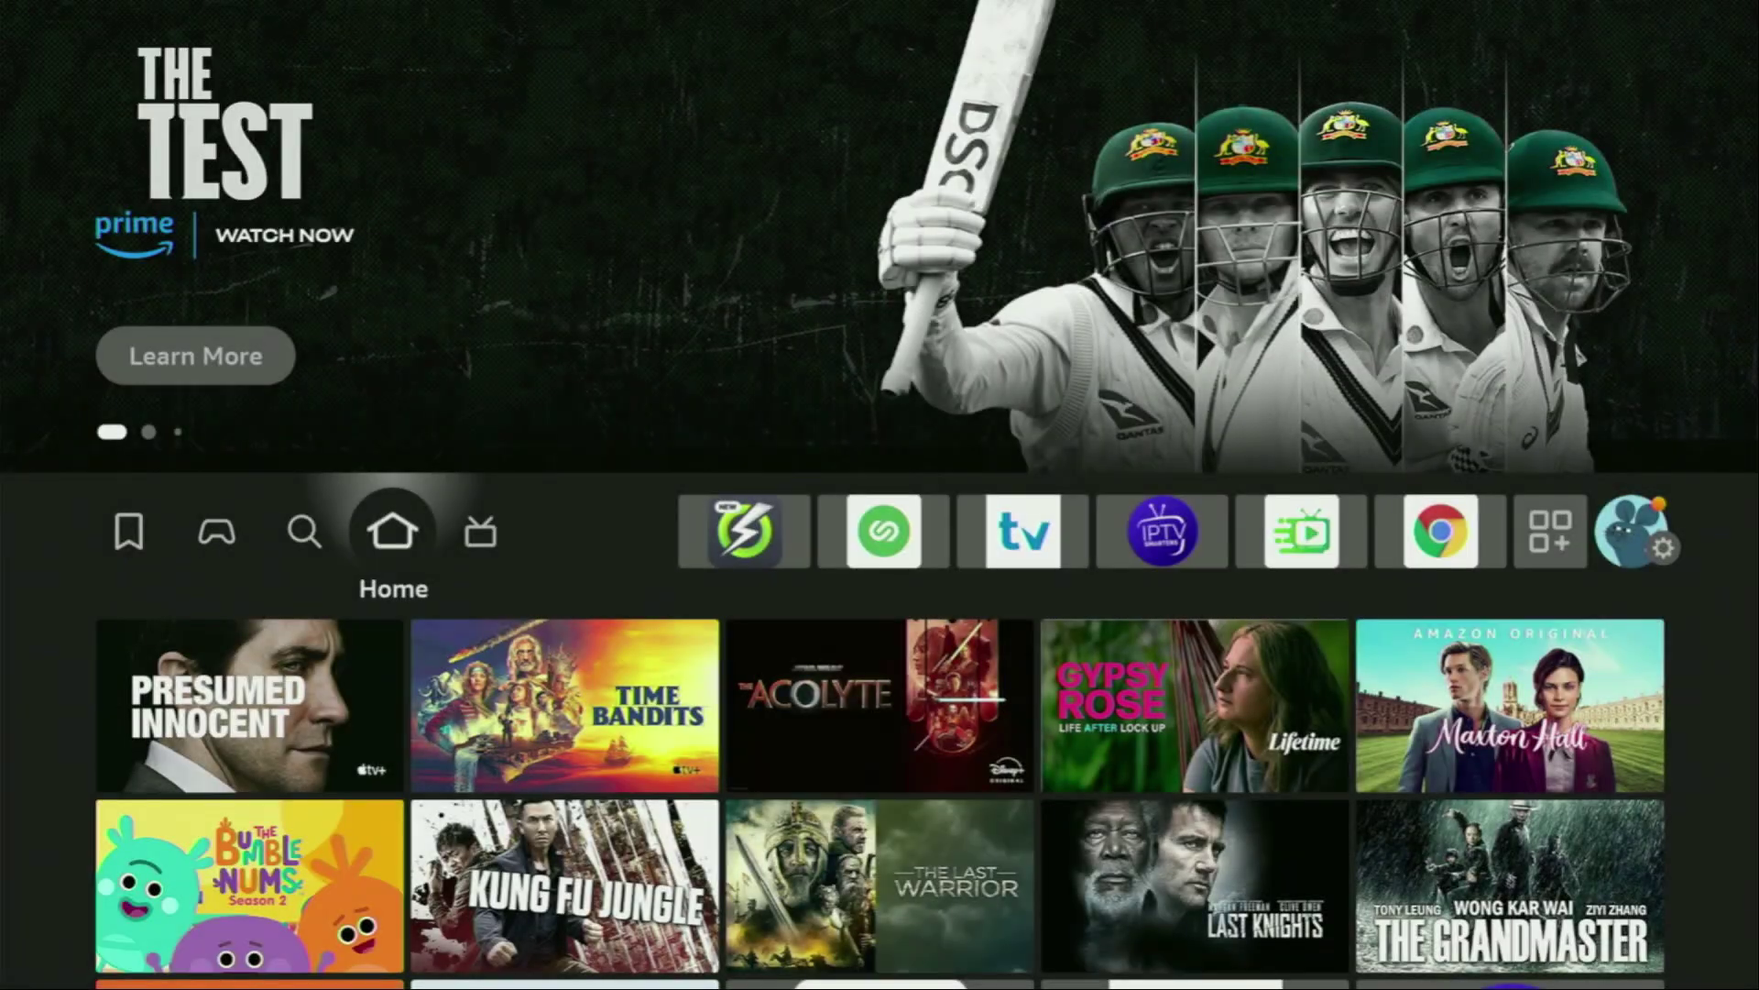
key("Right")
key("Right")
key("Right")
key("Right")
key("Right")
key("Right")
key("Right")
key("Right")
key("Right")
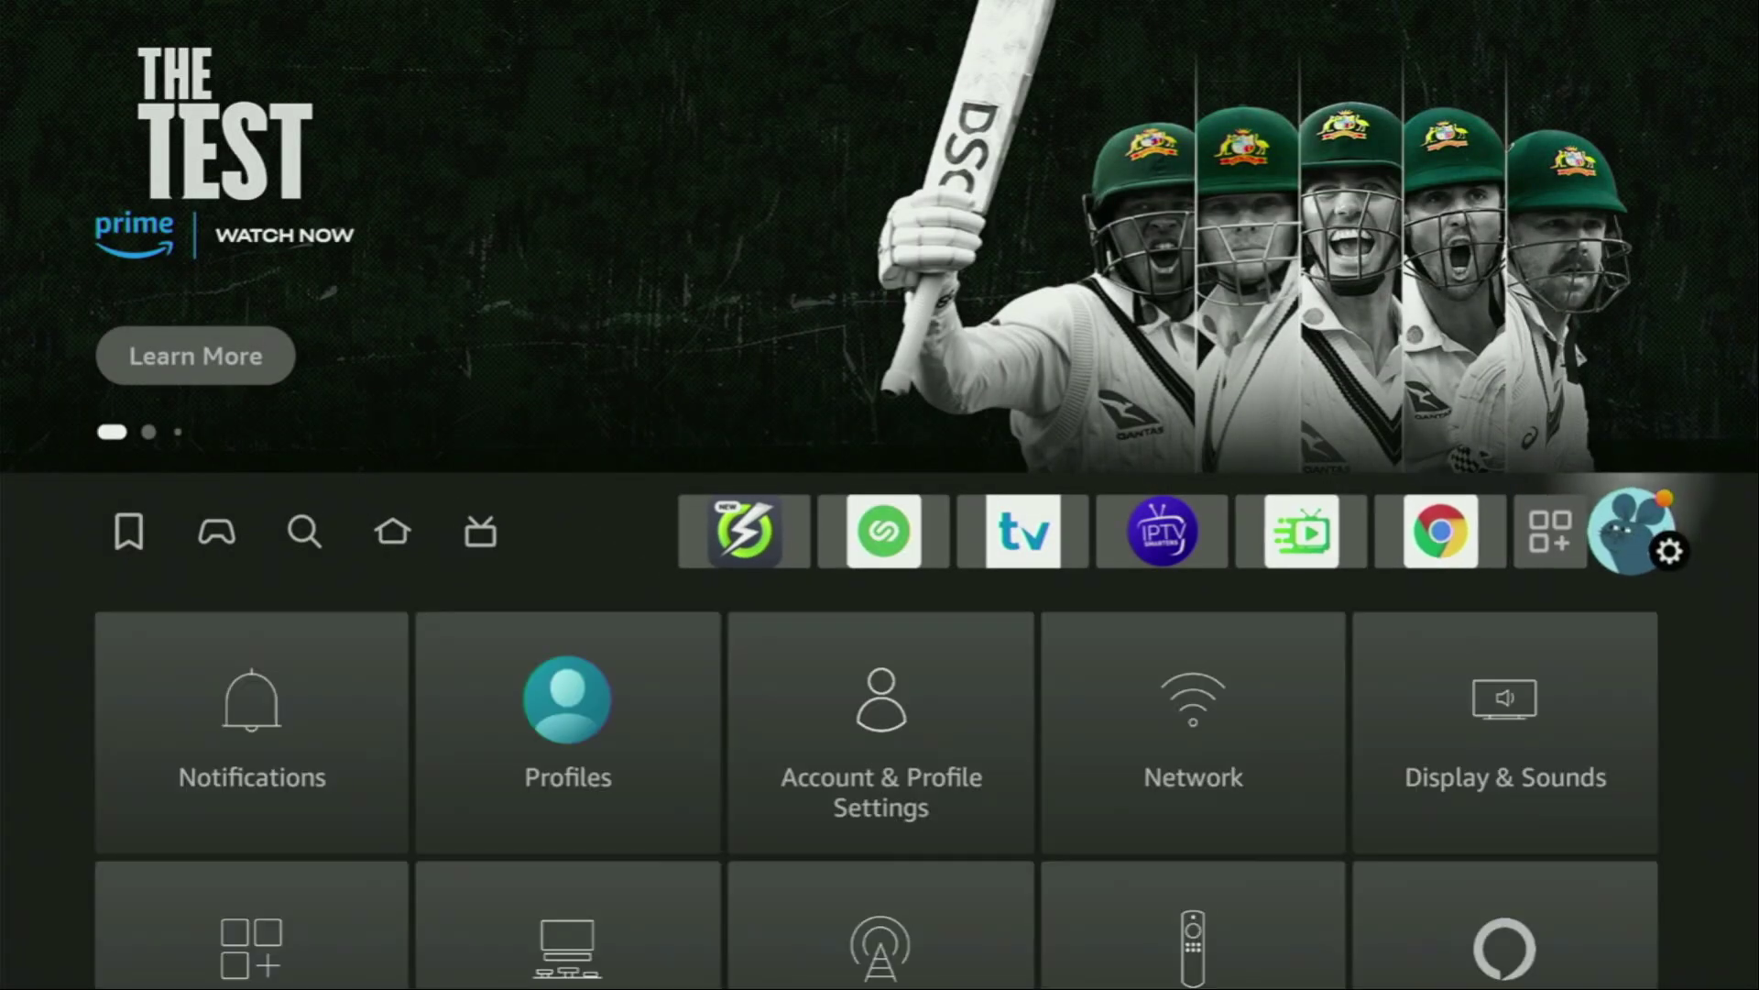
key("Down")
key("Down")
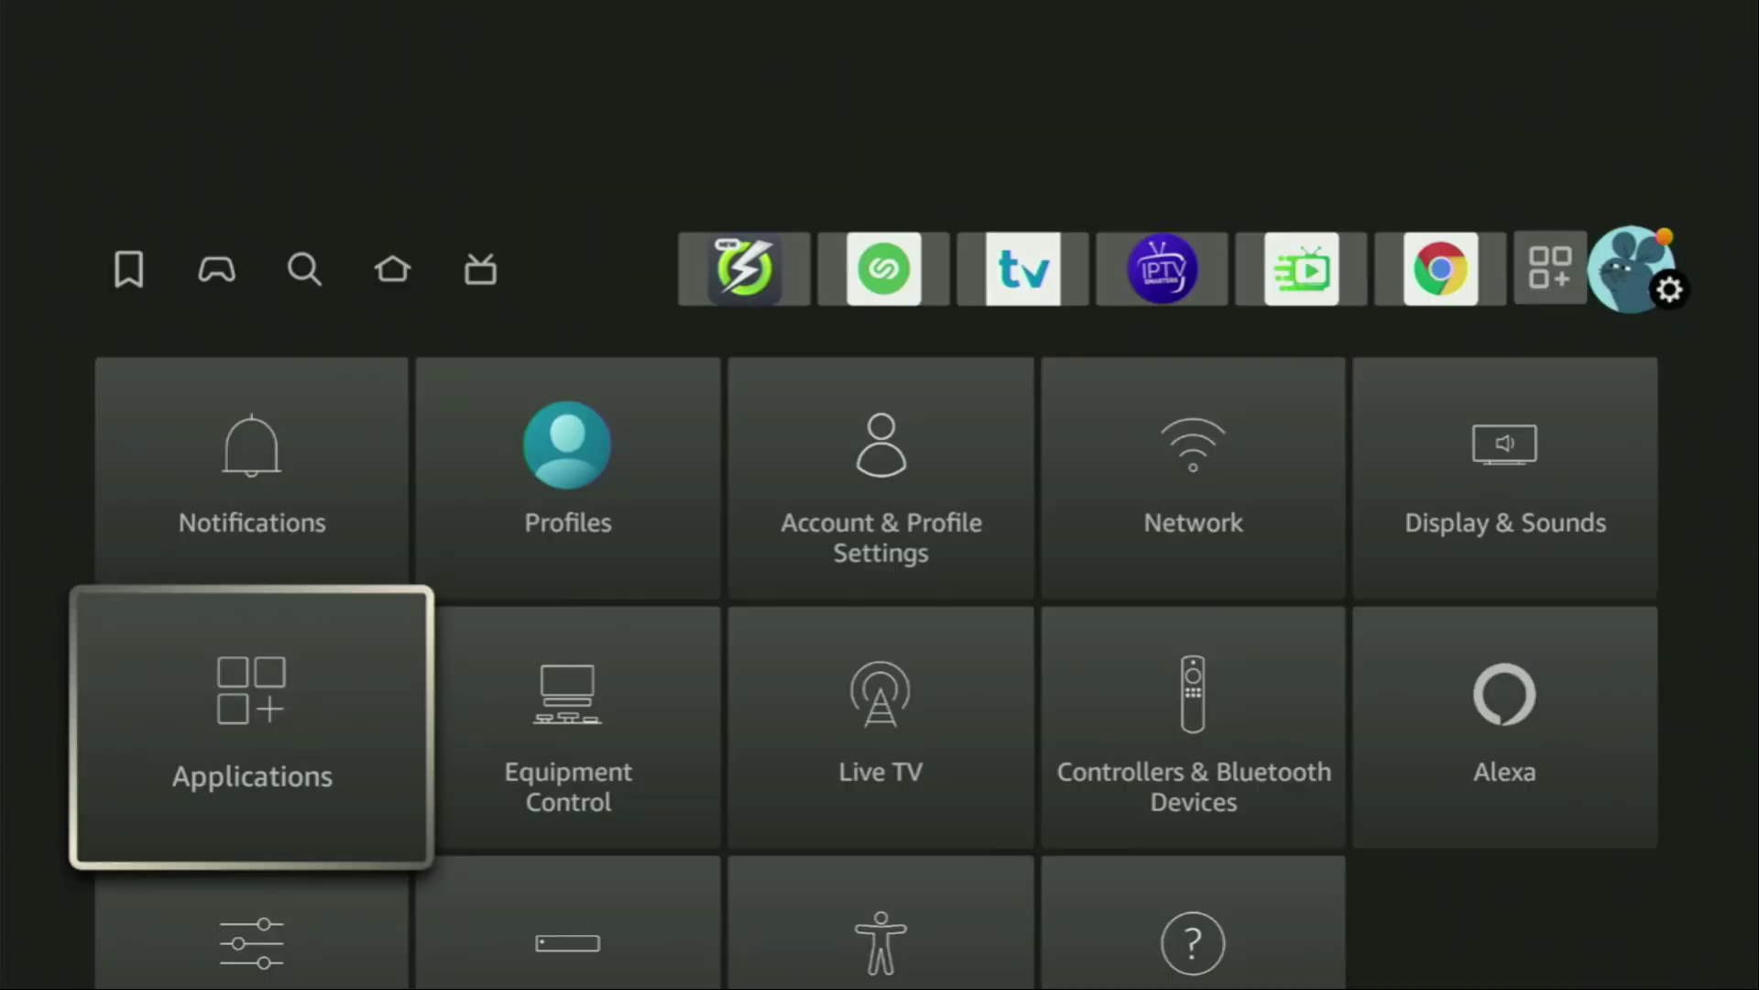
key("Down")
key("Right")
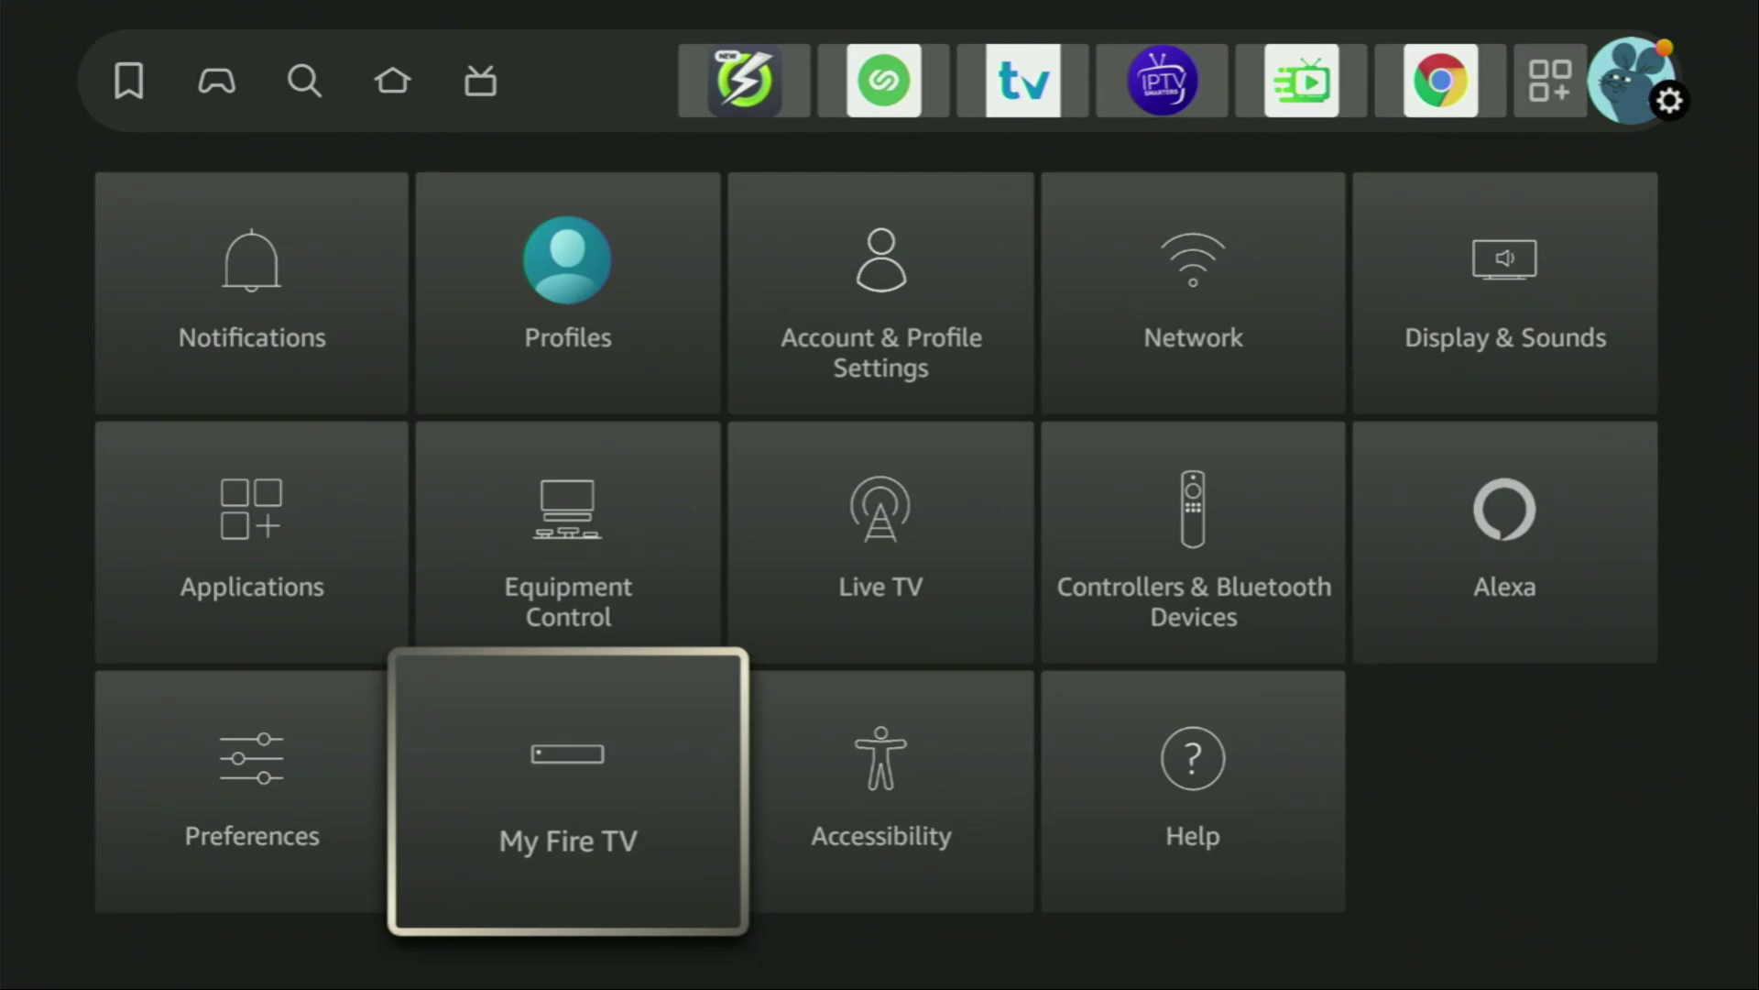
key("Return")
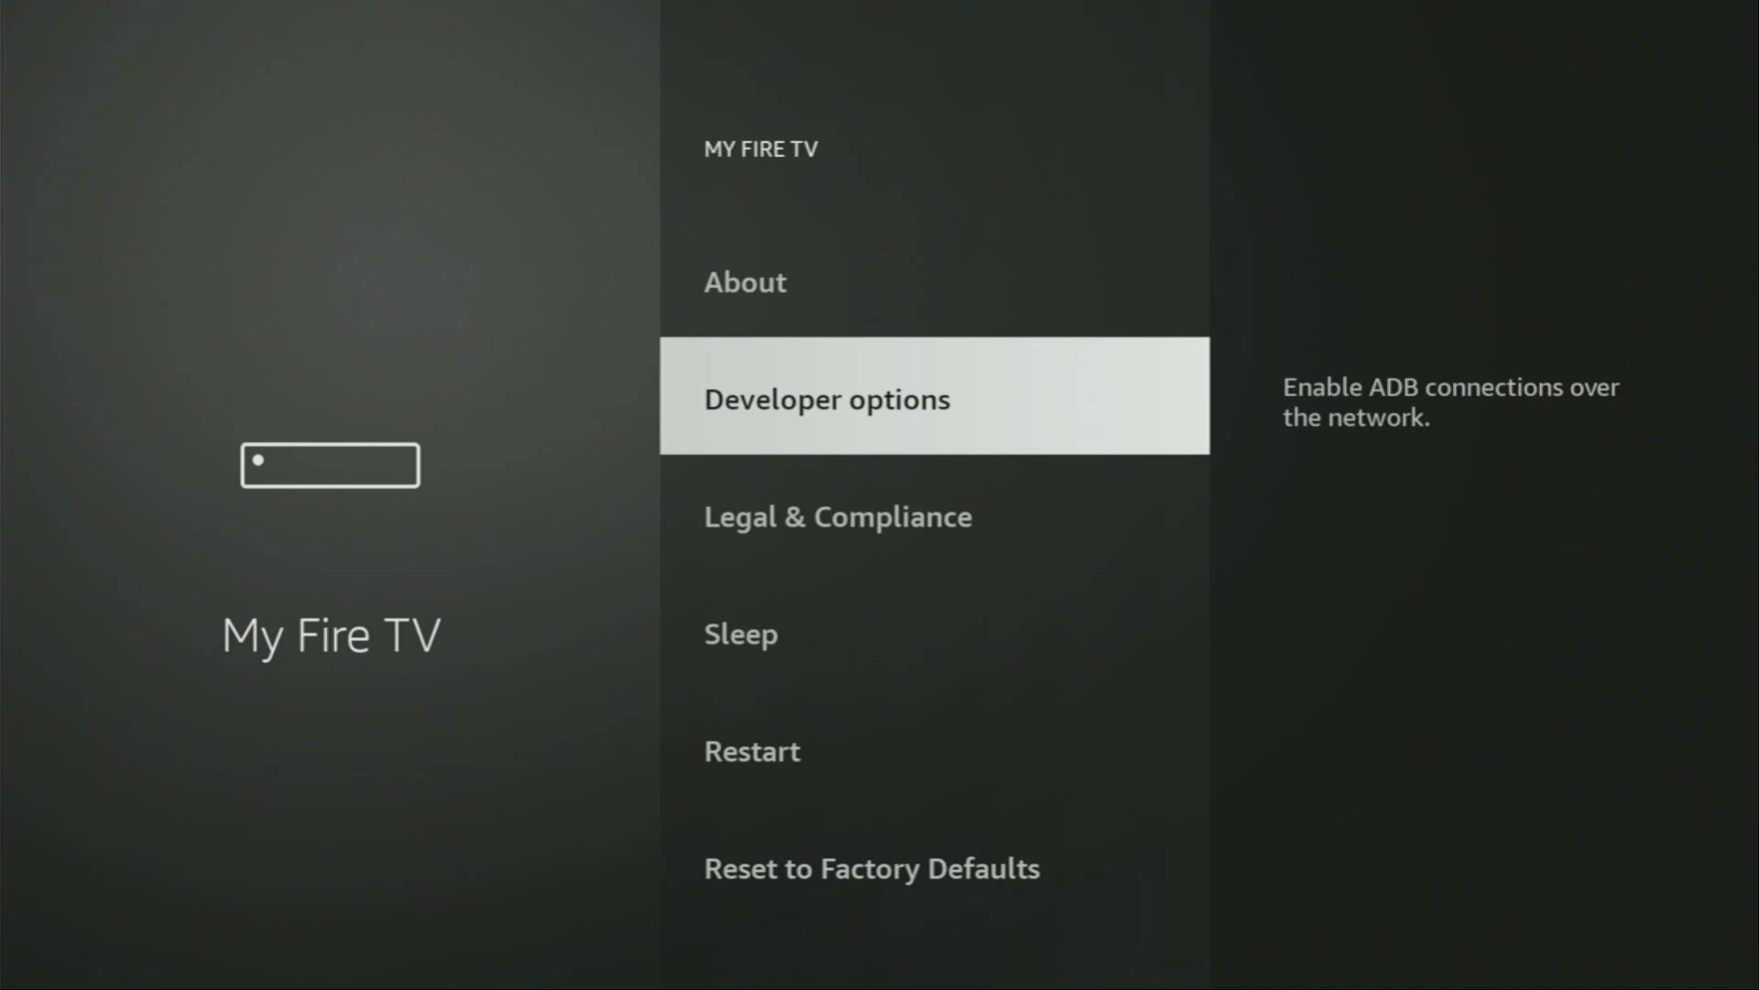
Step: Open About and select Fire TV Stick 4K Max to check developer mode is already on
key("Up")
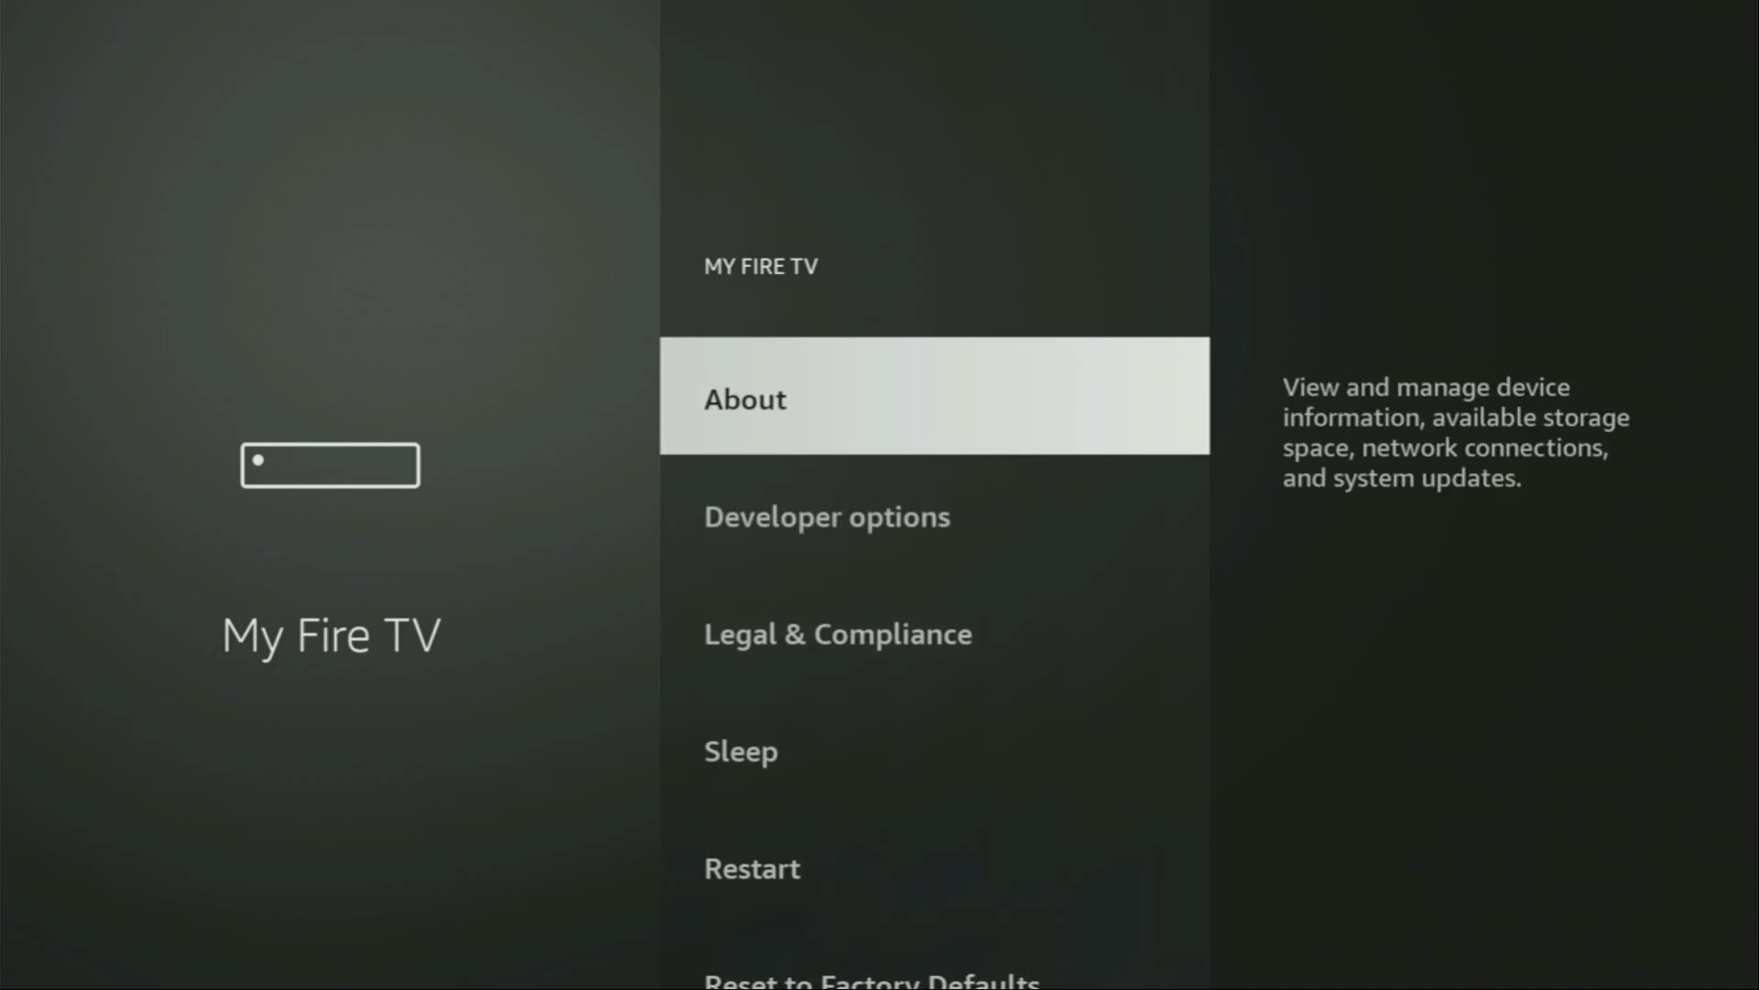
key("Return")
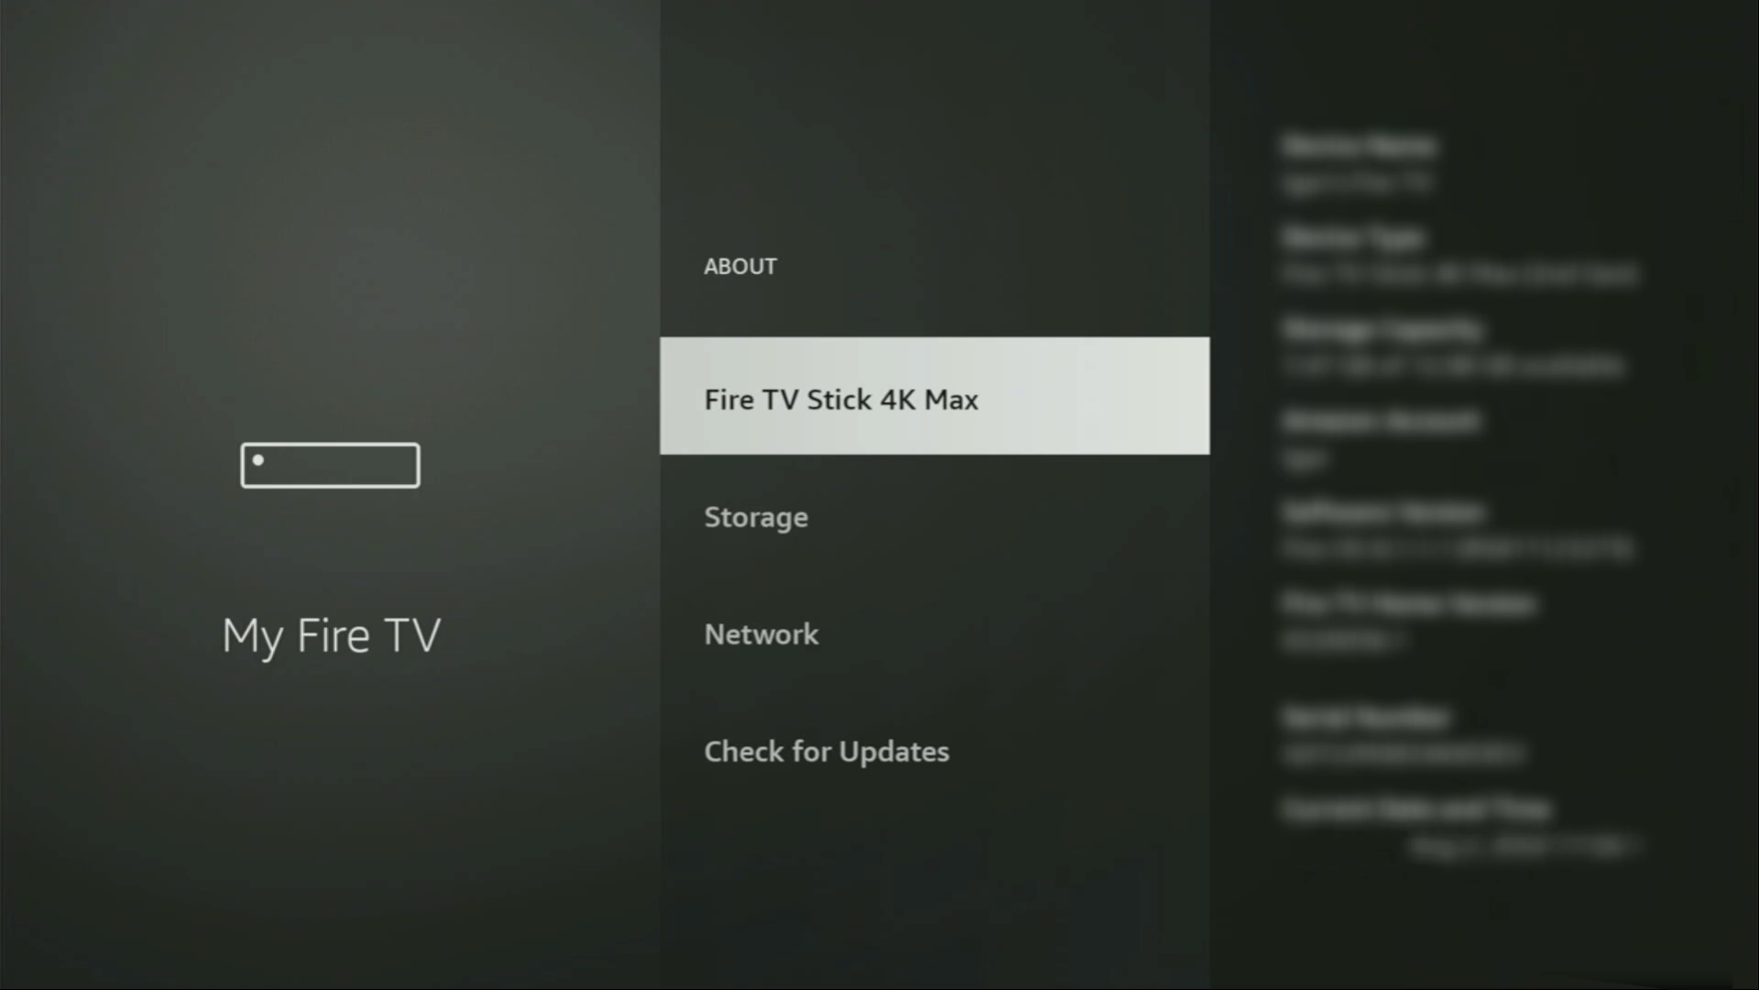
key("Return")
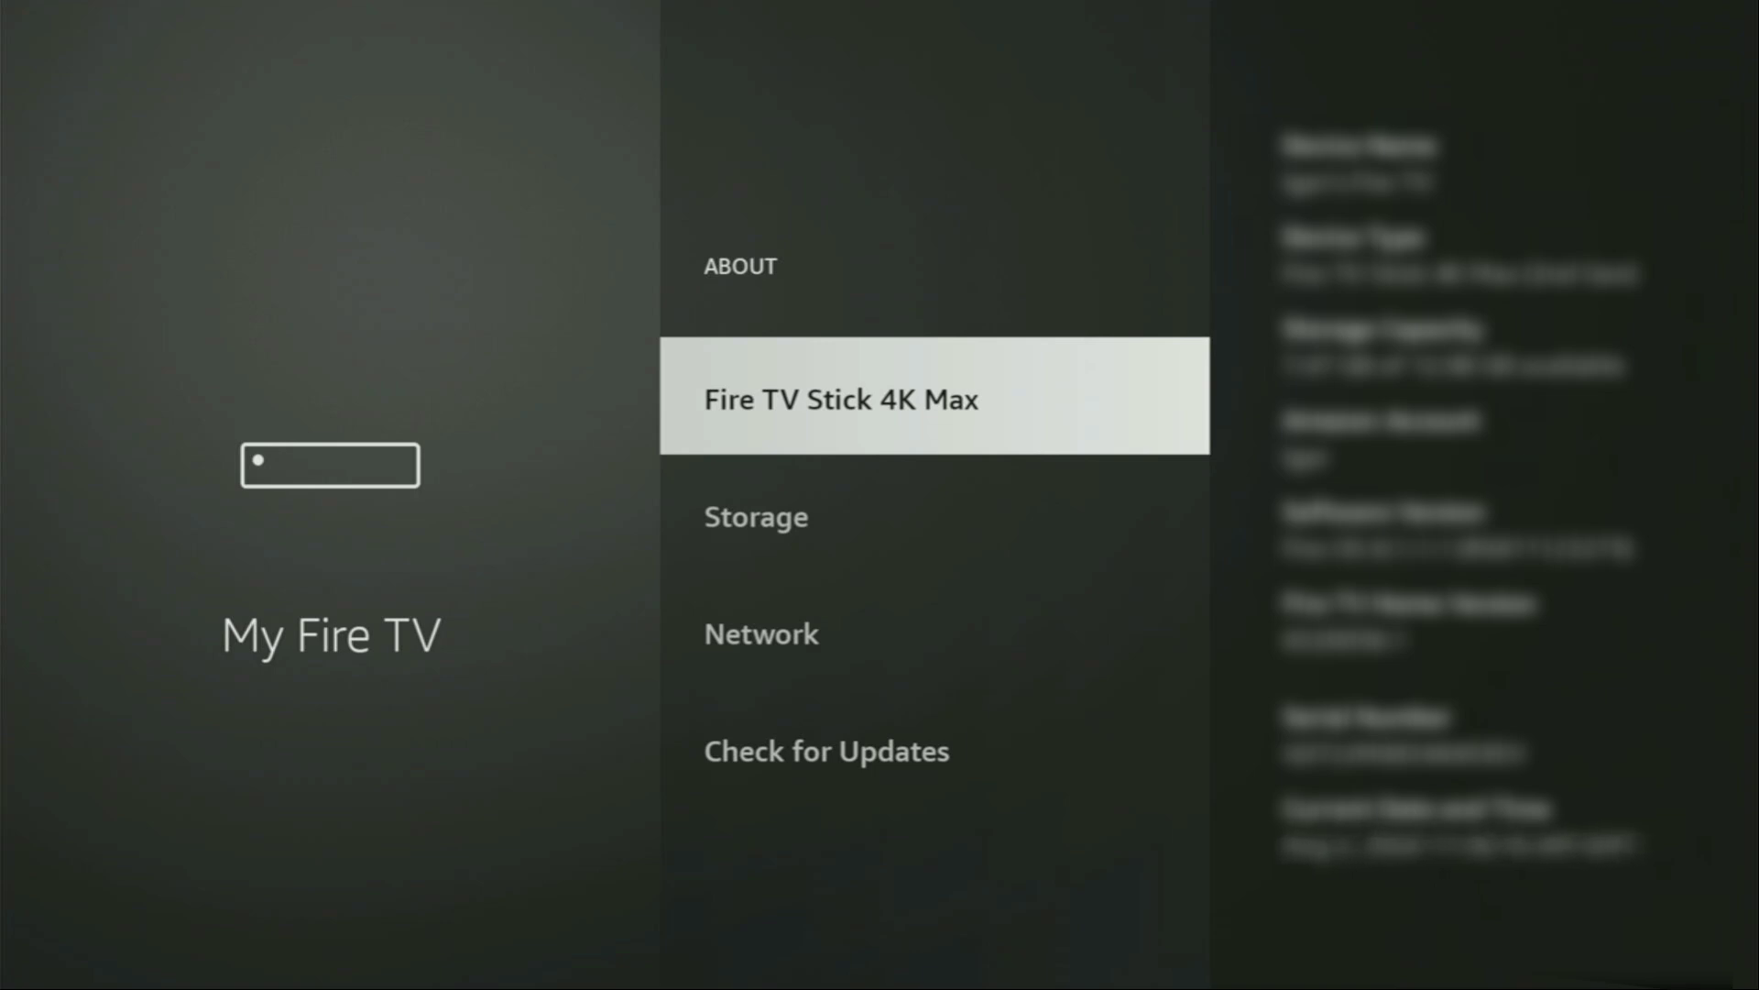
Step: In Developer options, toggle ADB debugging off and back on
key("Escape")
key("Down")
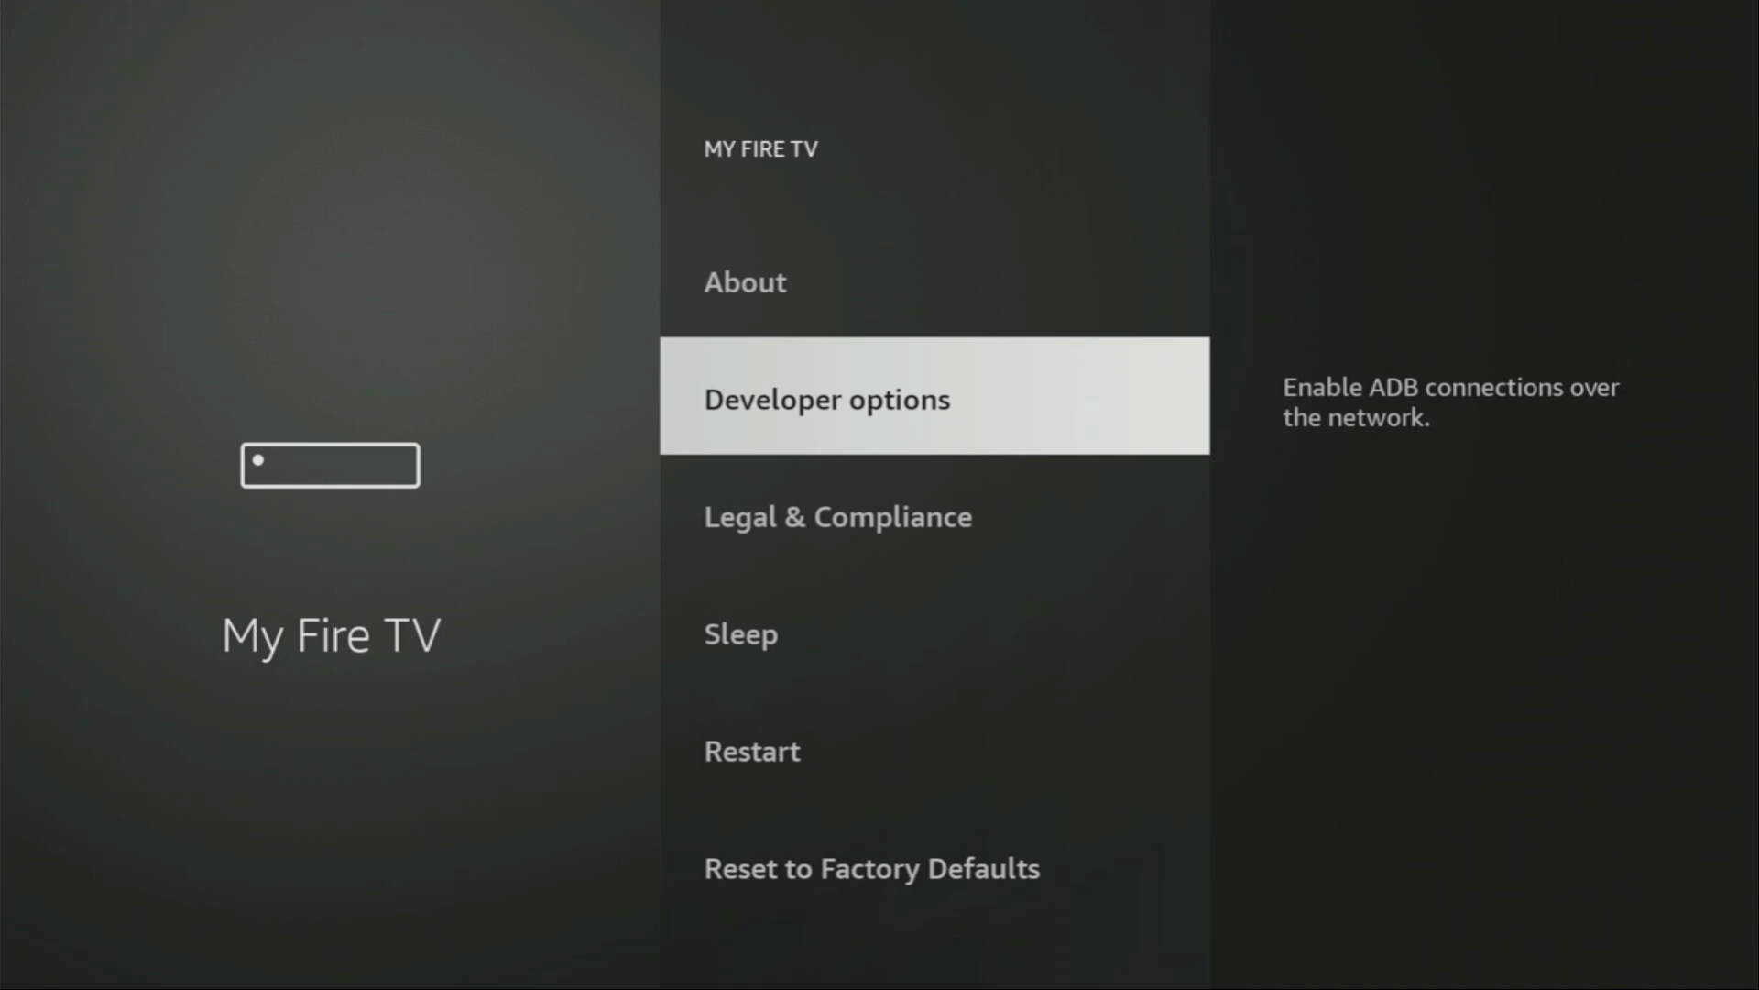
key("Return")
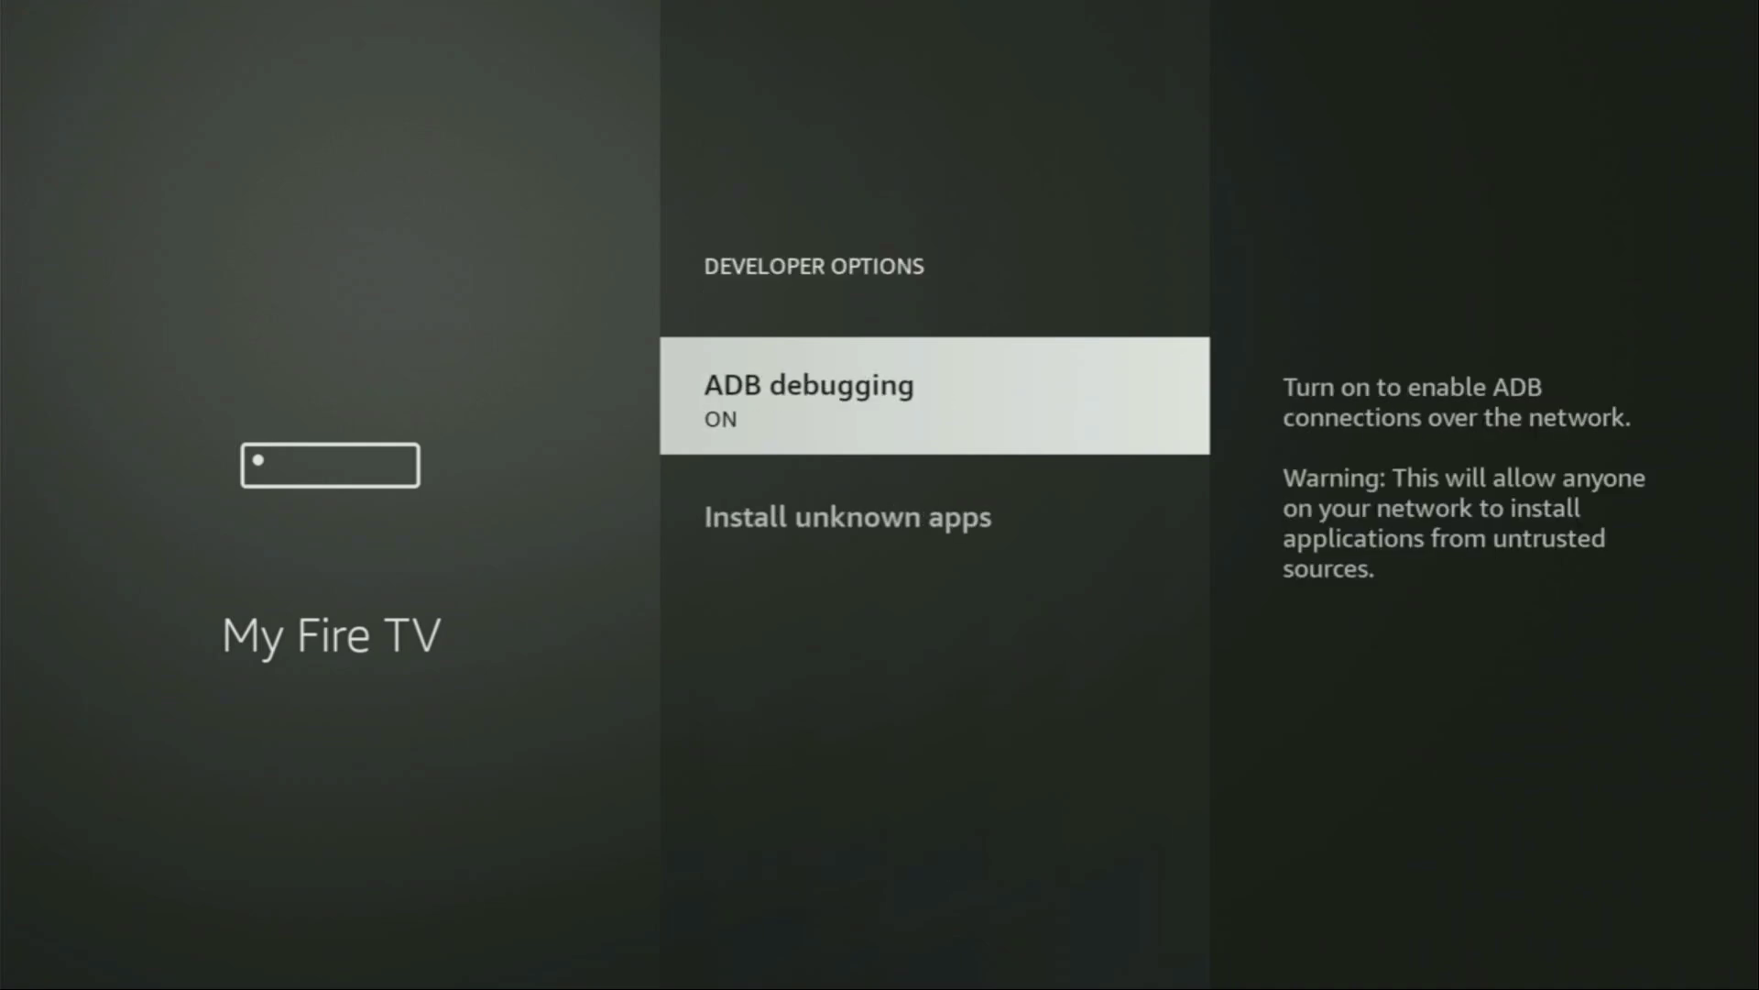
key("Return")
key("Return")
key("Down")
key("Return")
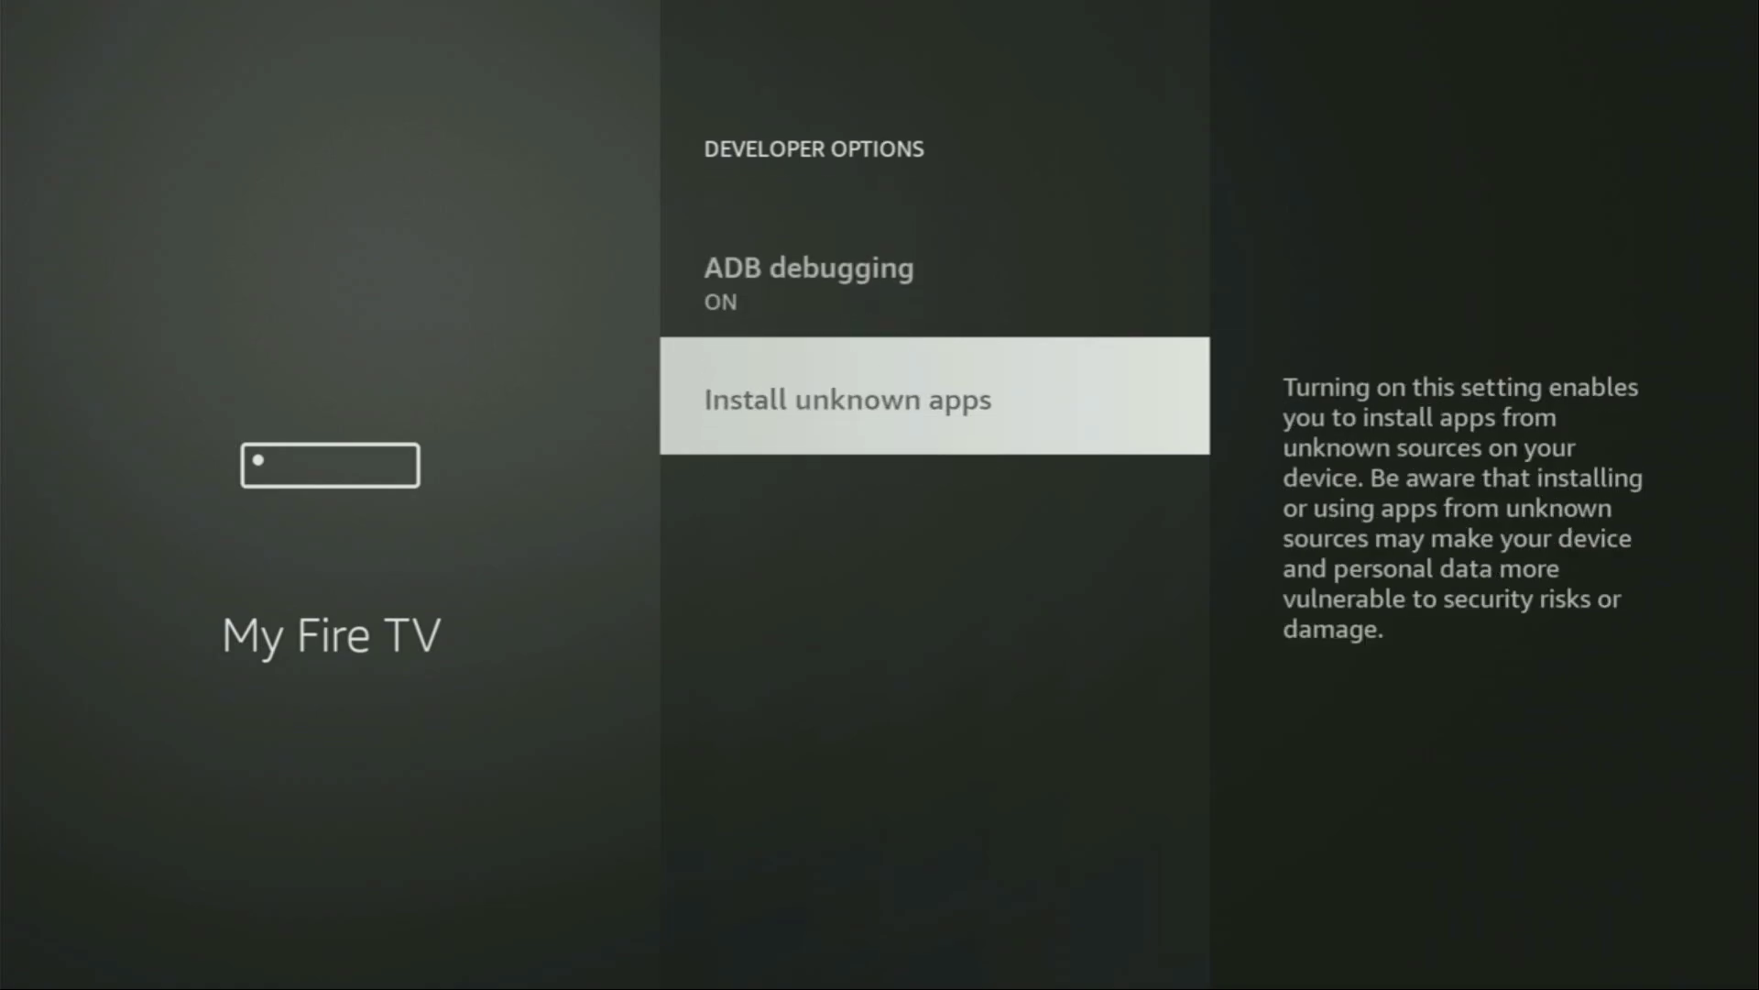
Step: Set Downloader's Install unknown apps permission to ON
key("Down")
key("Down")
key("Down")
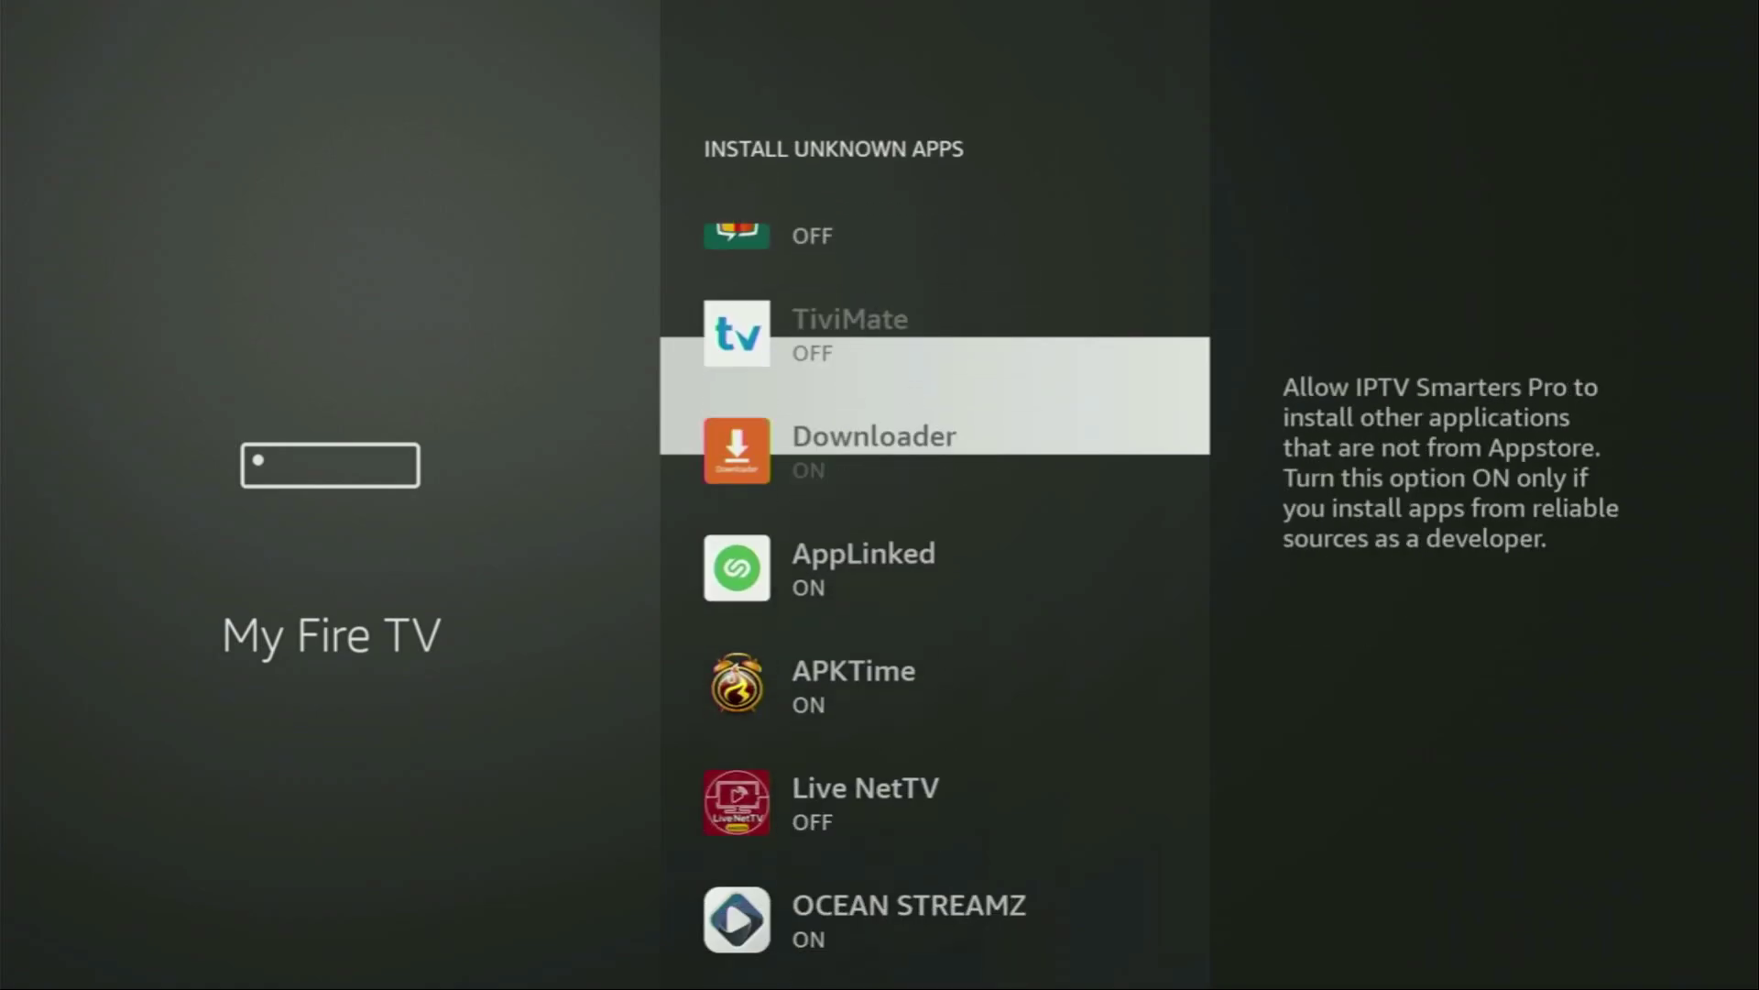
key("Return")
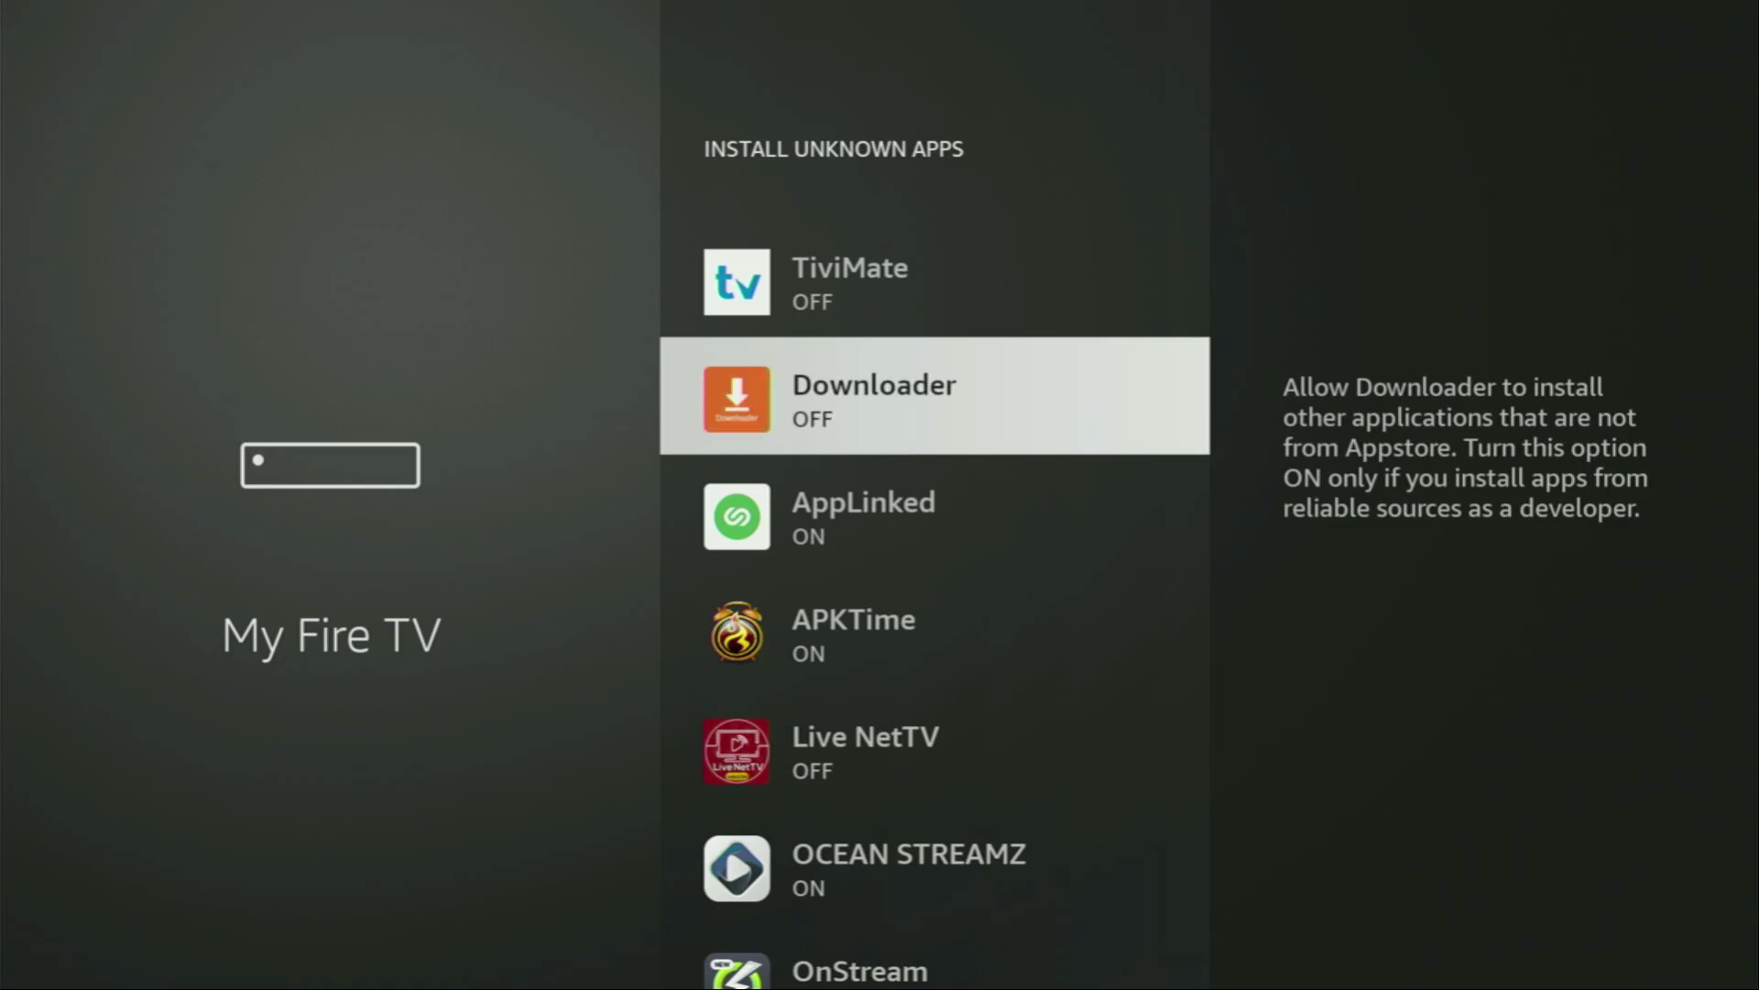
key("Return")
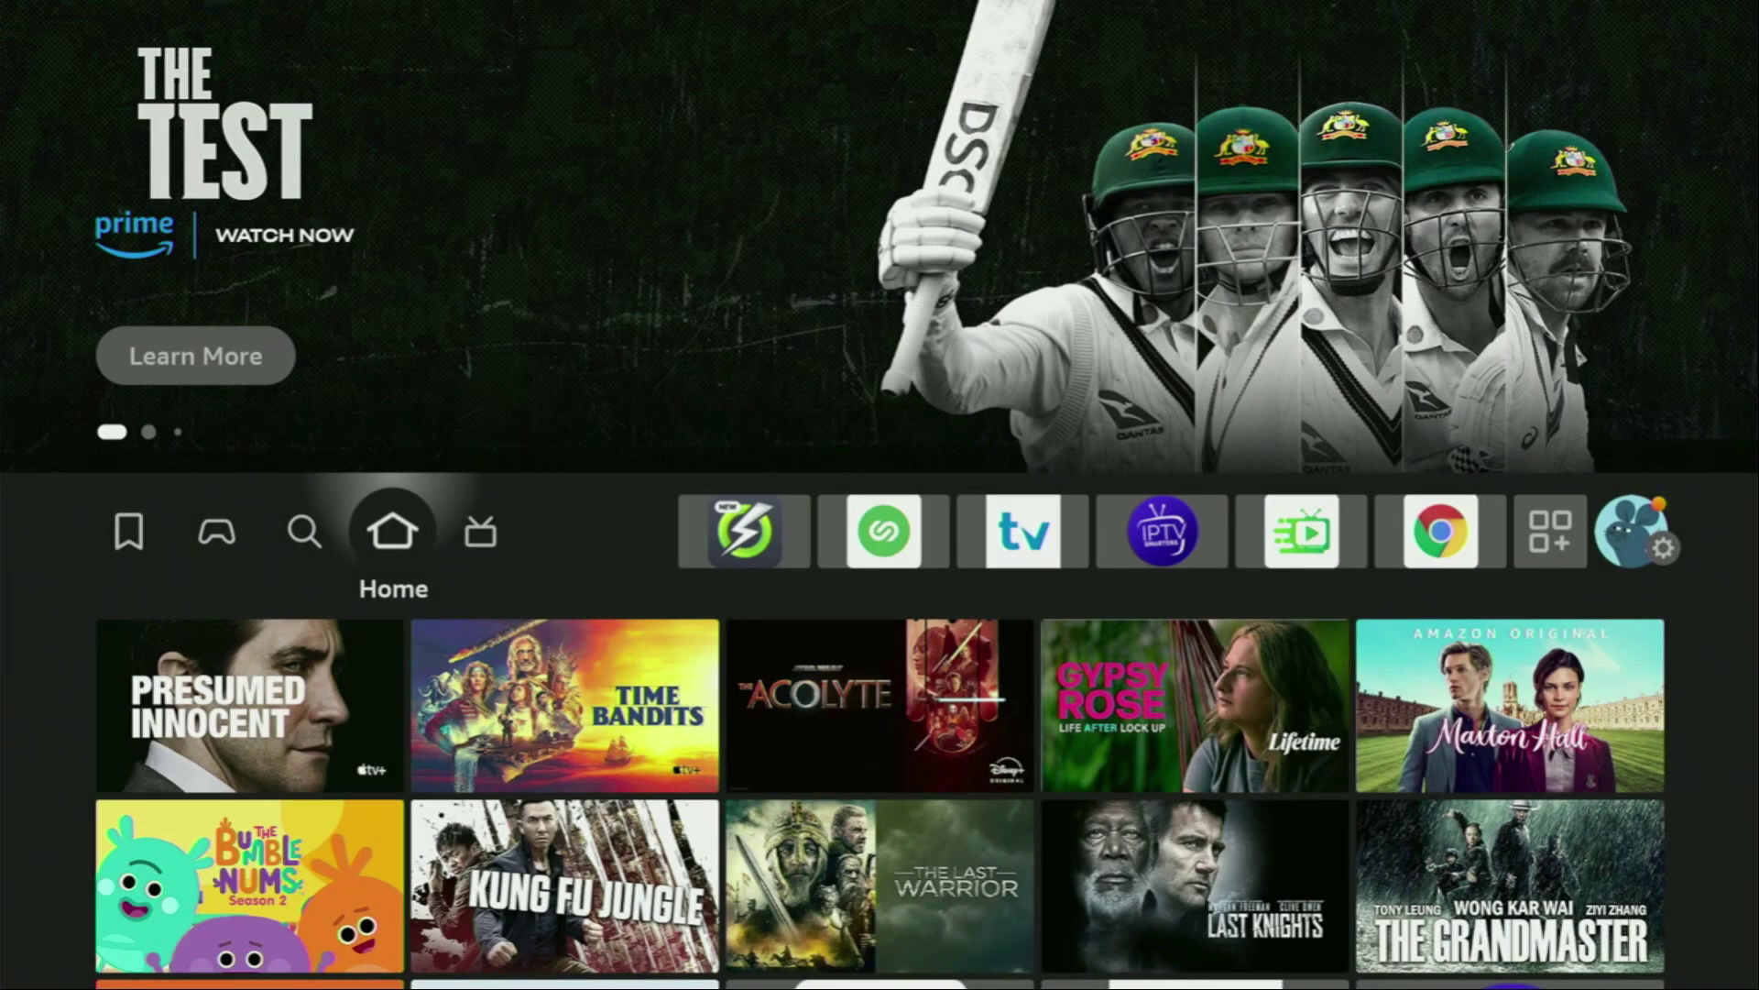
Step: Open Your Apps & Channels and launch NordVPN from the app grid
key("Right")
key("Right")
key("Right")
key("Right")
key("Right")
key("Right")
key("Right")
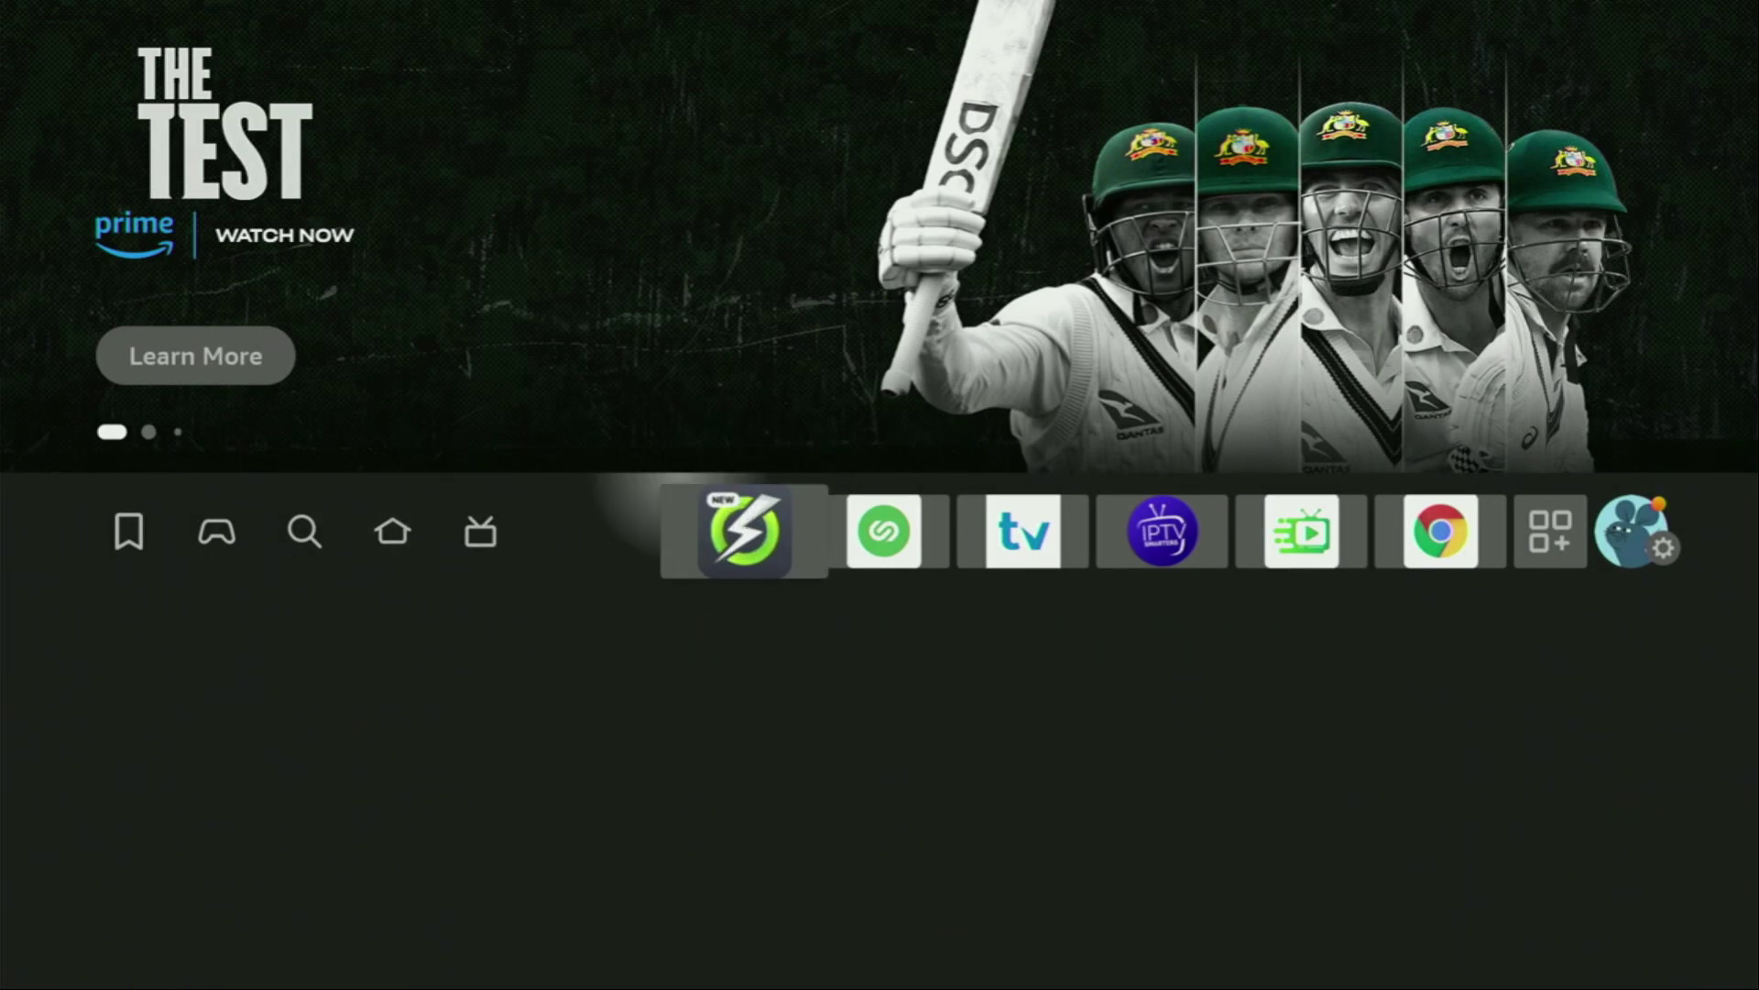
key("Right")
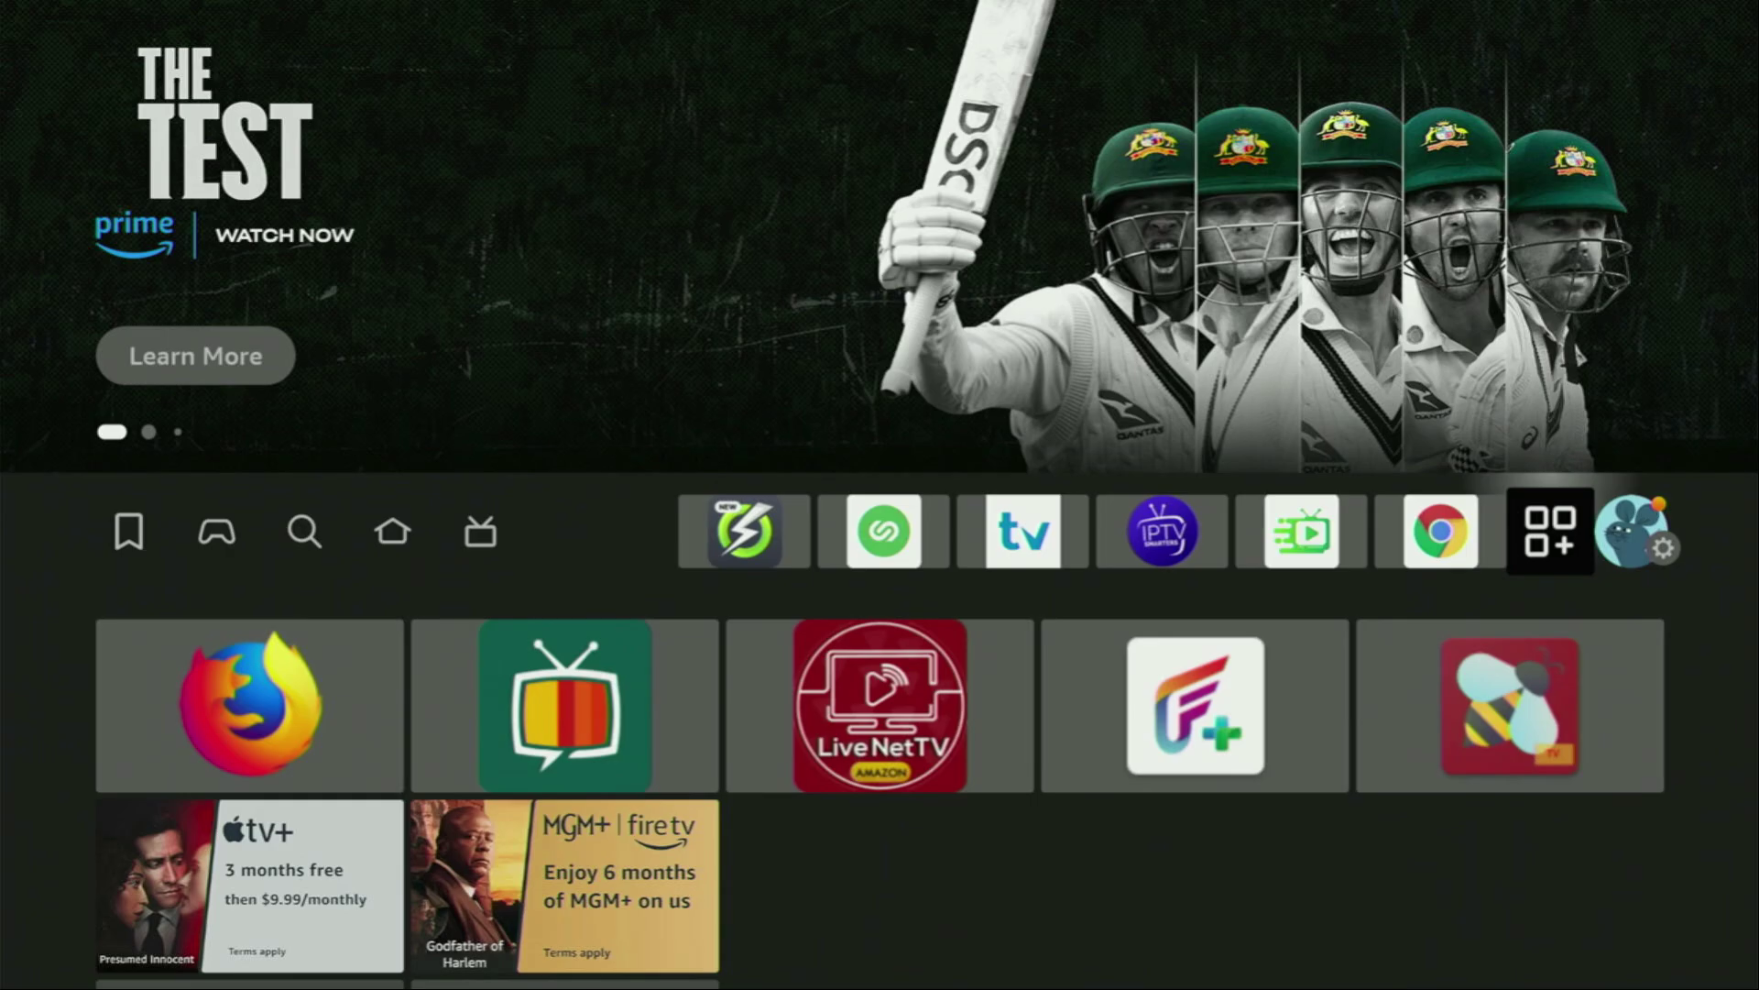
key("Return")
key("Down")
key("Down")
key("Right")
key("Right")
key("Right")
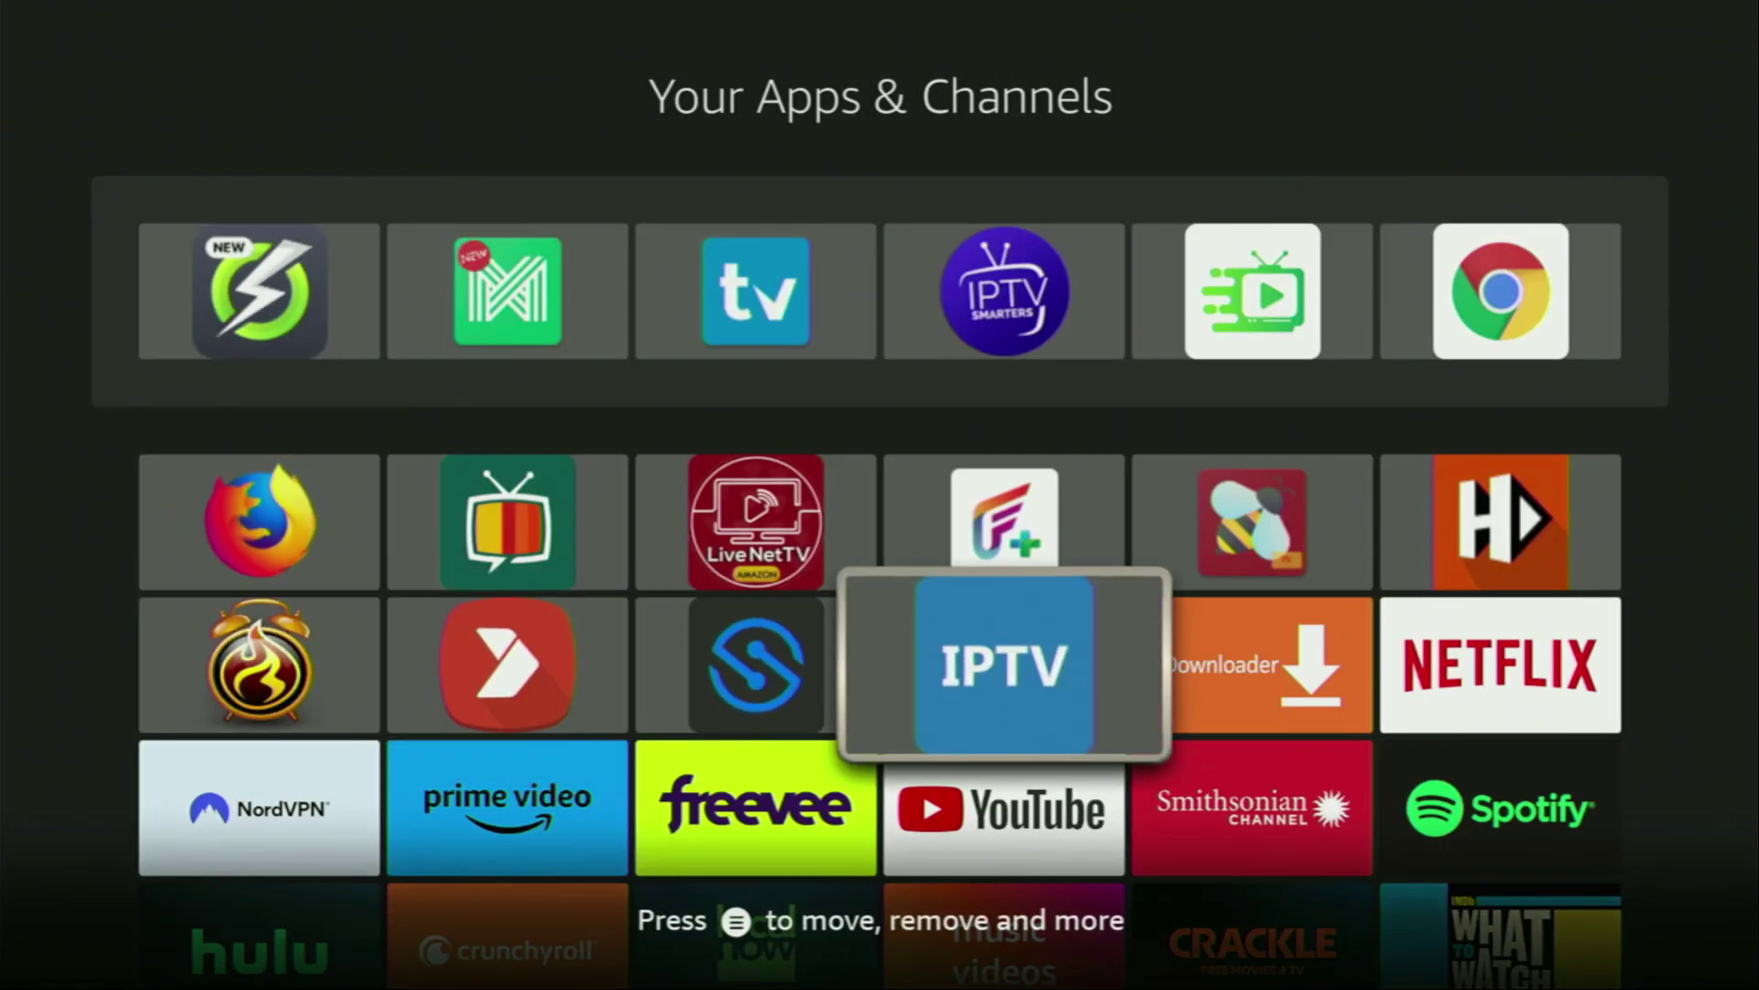
key("Right")
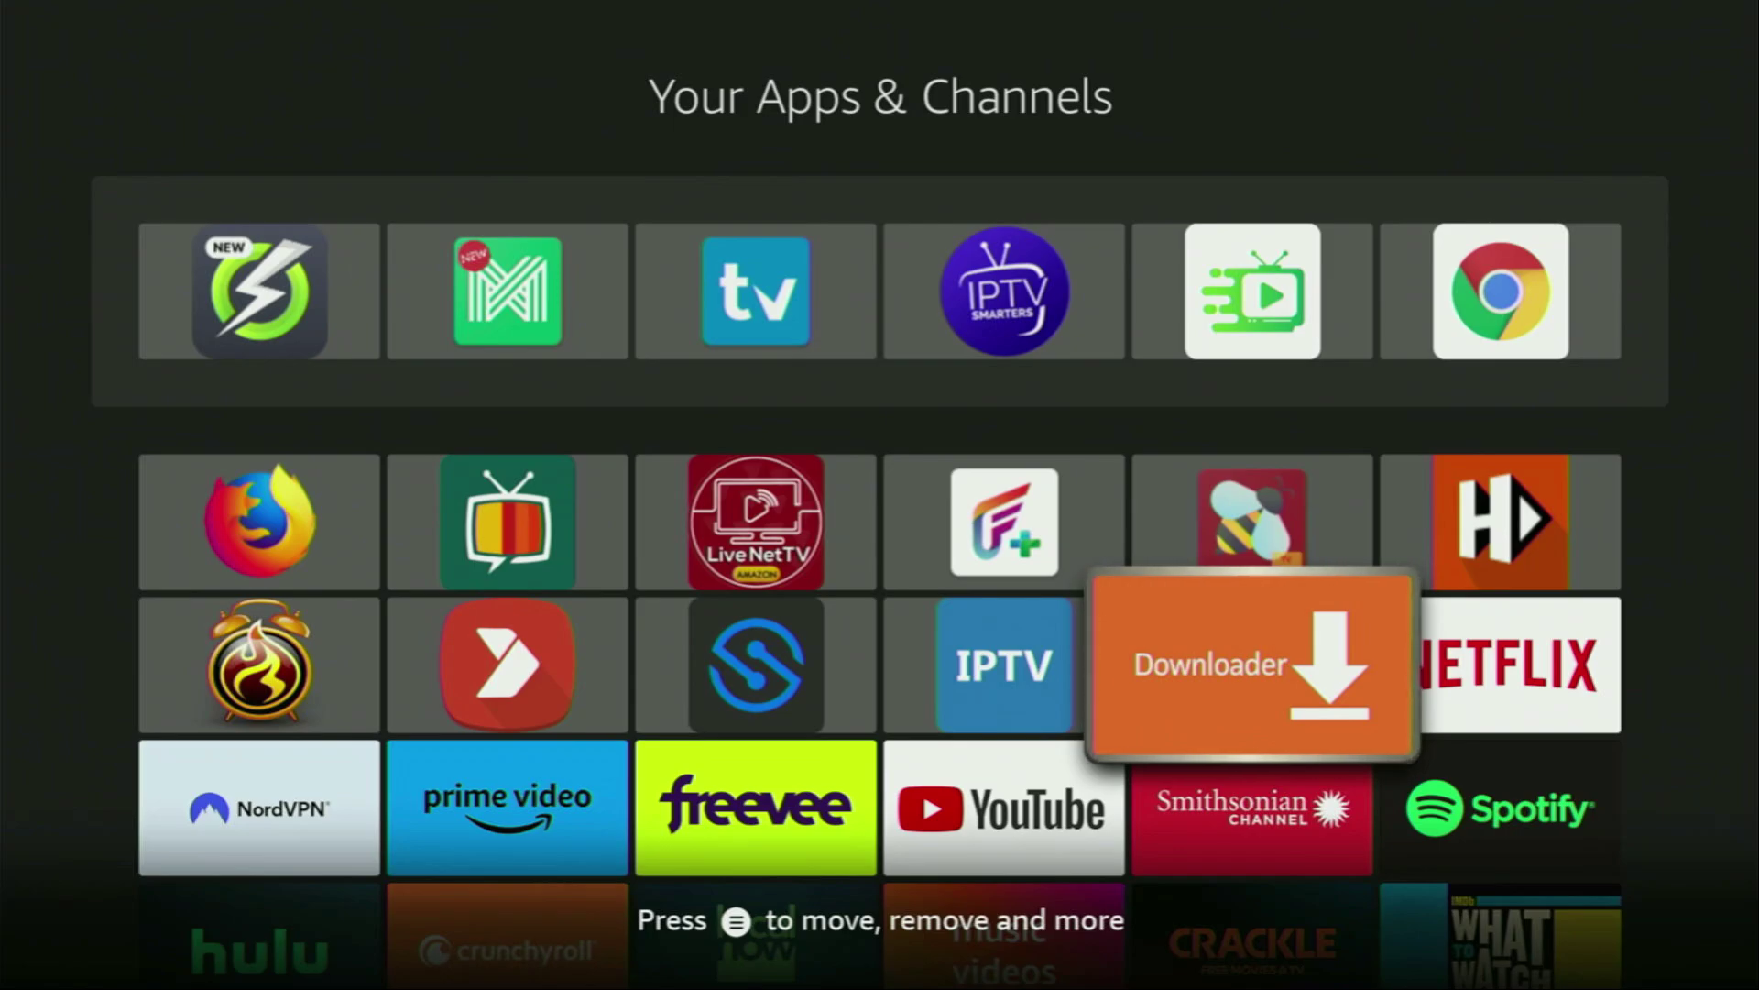
key("Left")
key("Left")
key("Left")
key("Left")
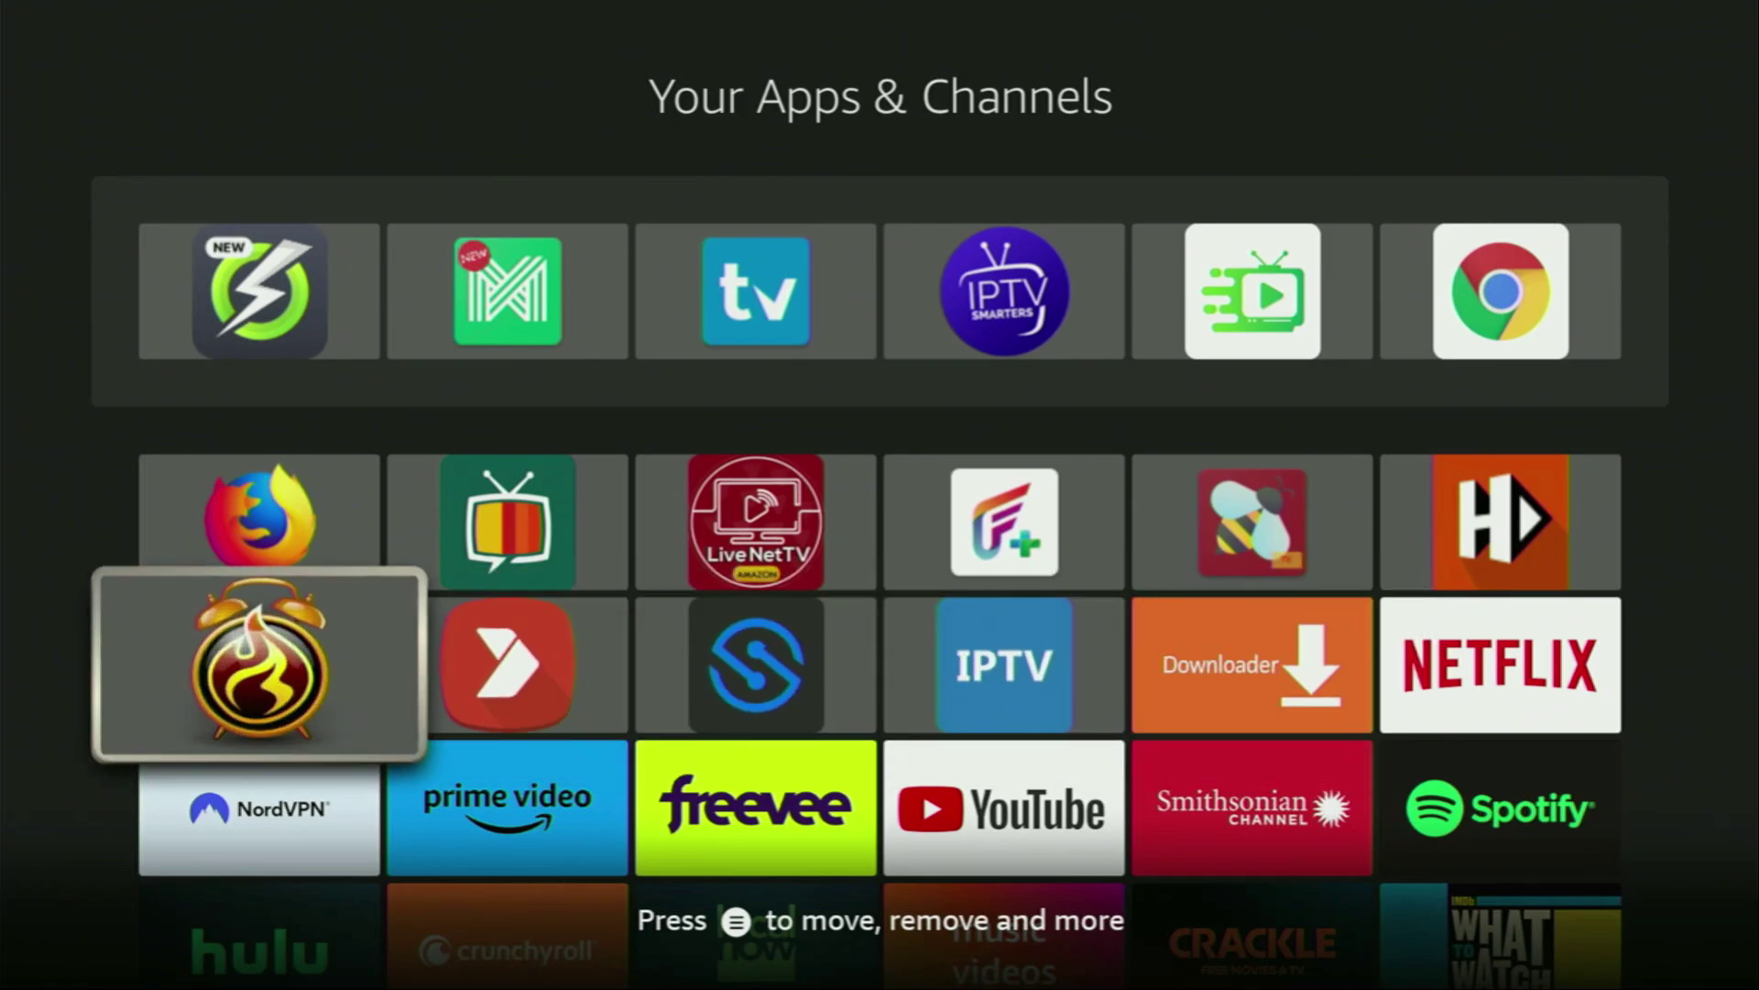
key("Down")
key("Return")
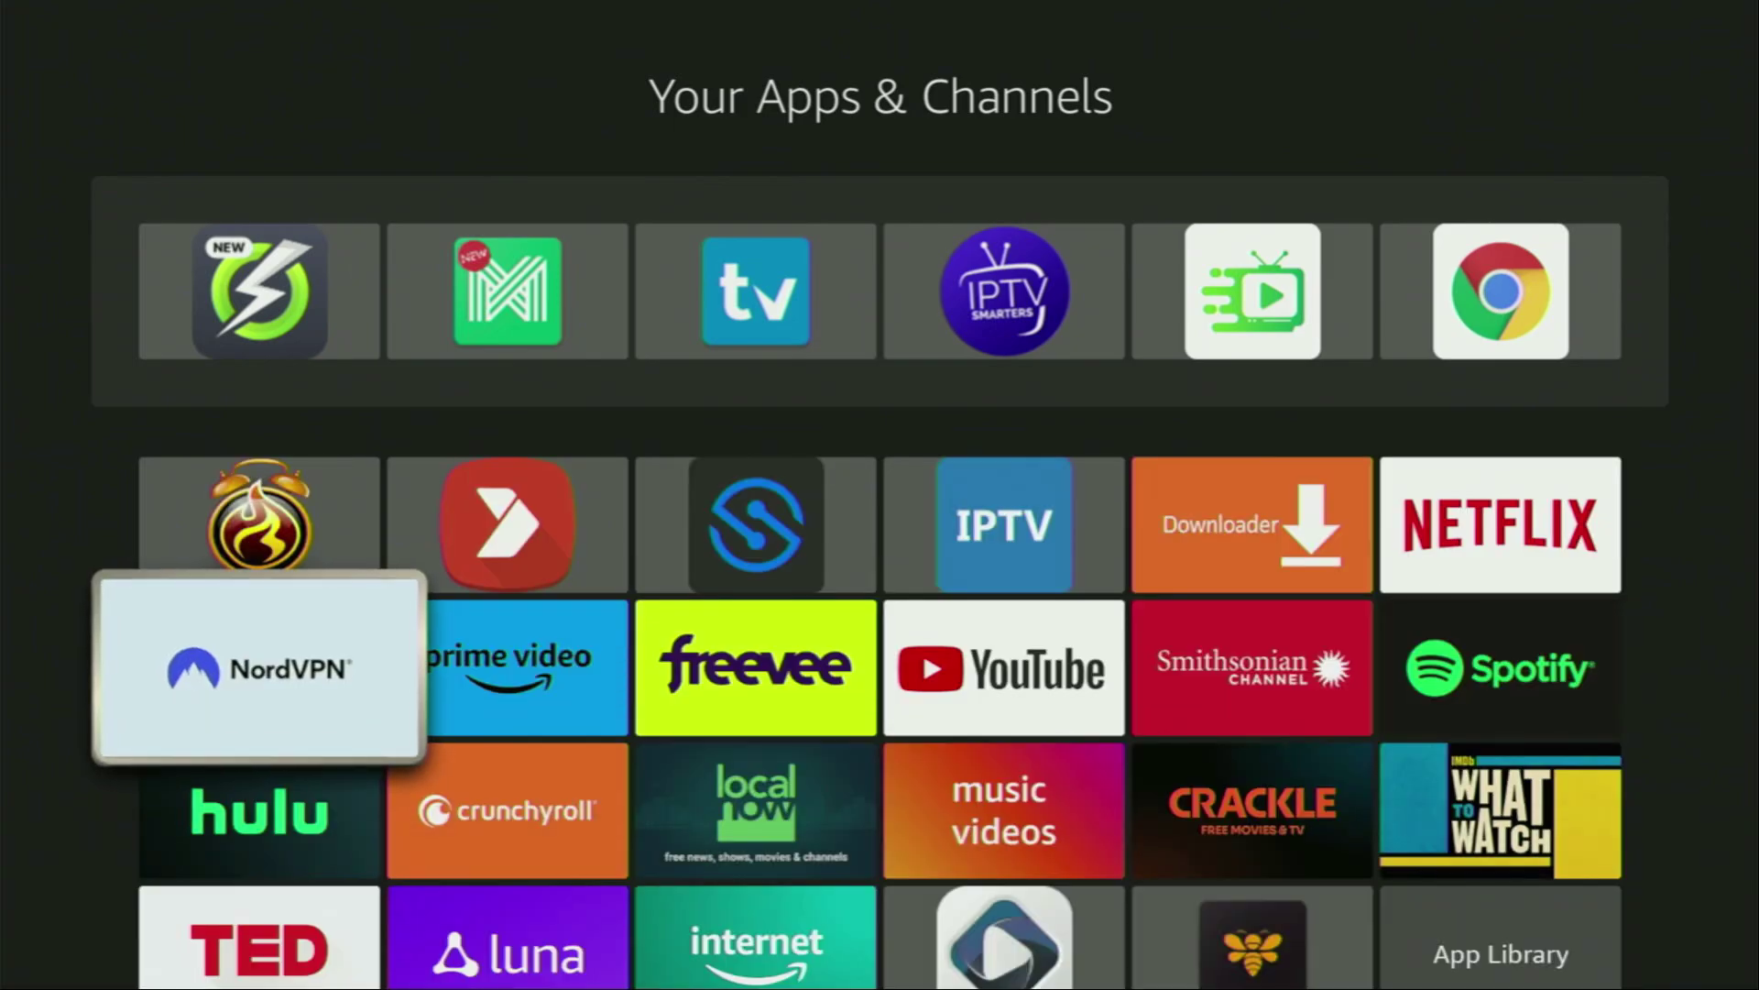
Step: Browse the NordVPN country list down to T and U–V, then back up to S
key("Down")
key("Down")
key("Down")
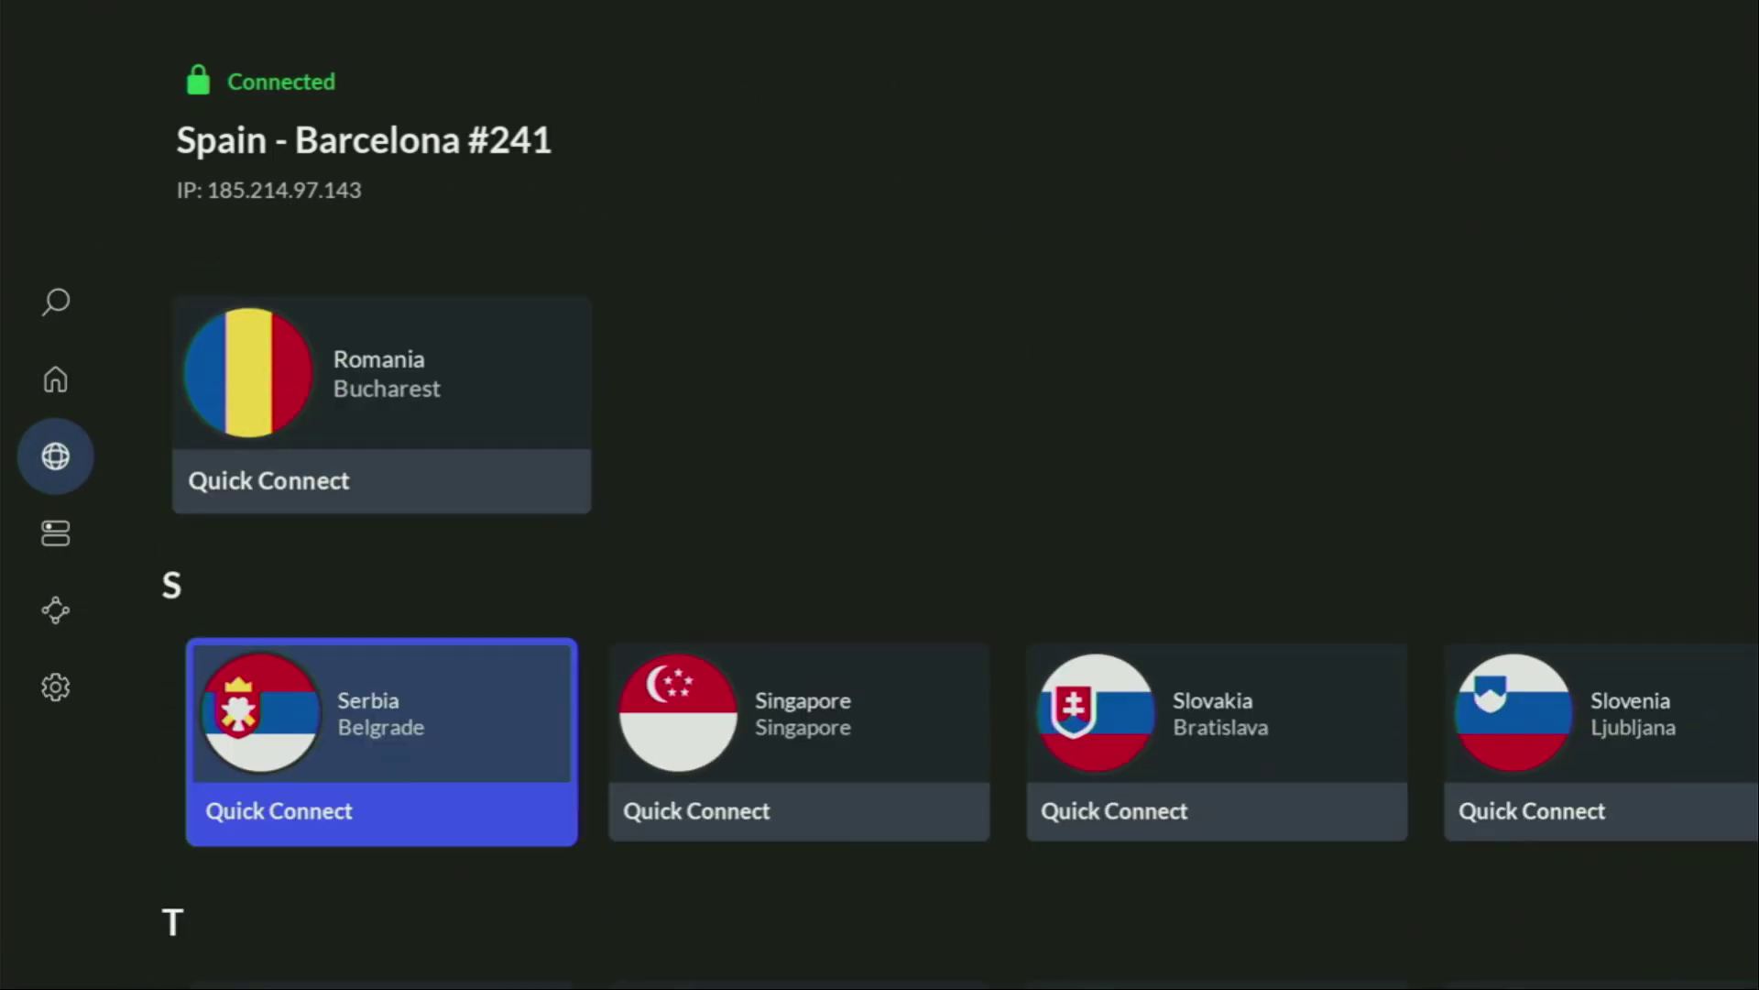
key("Down")
key("Right")
key("Right")
key("Right")
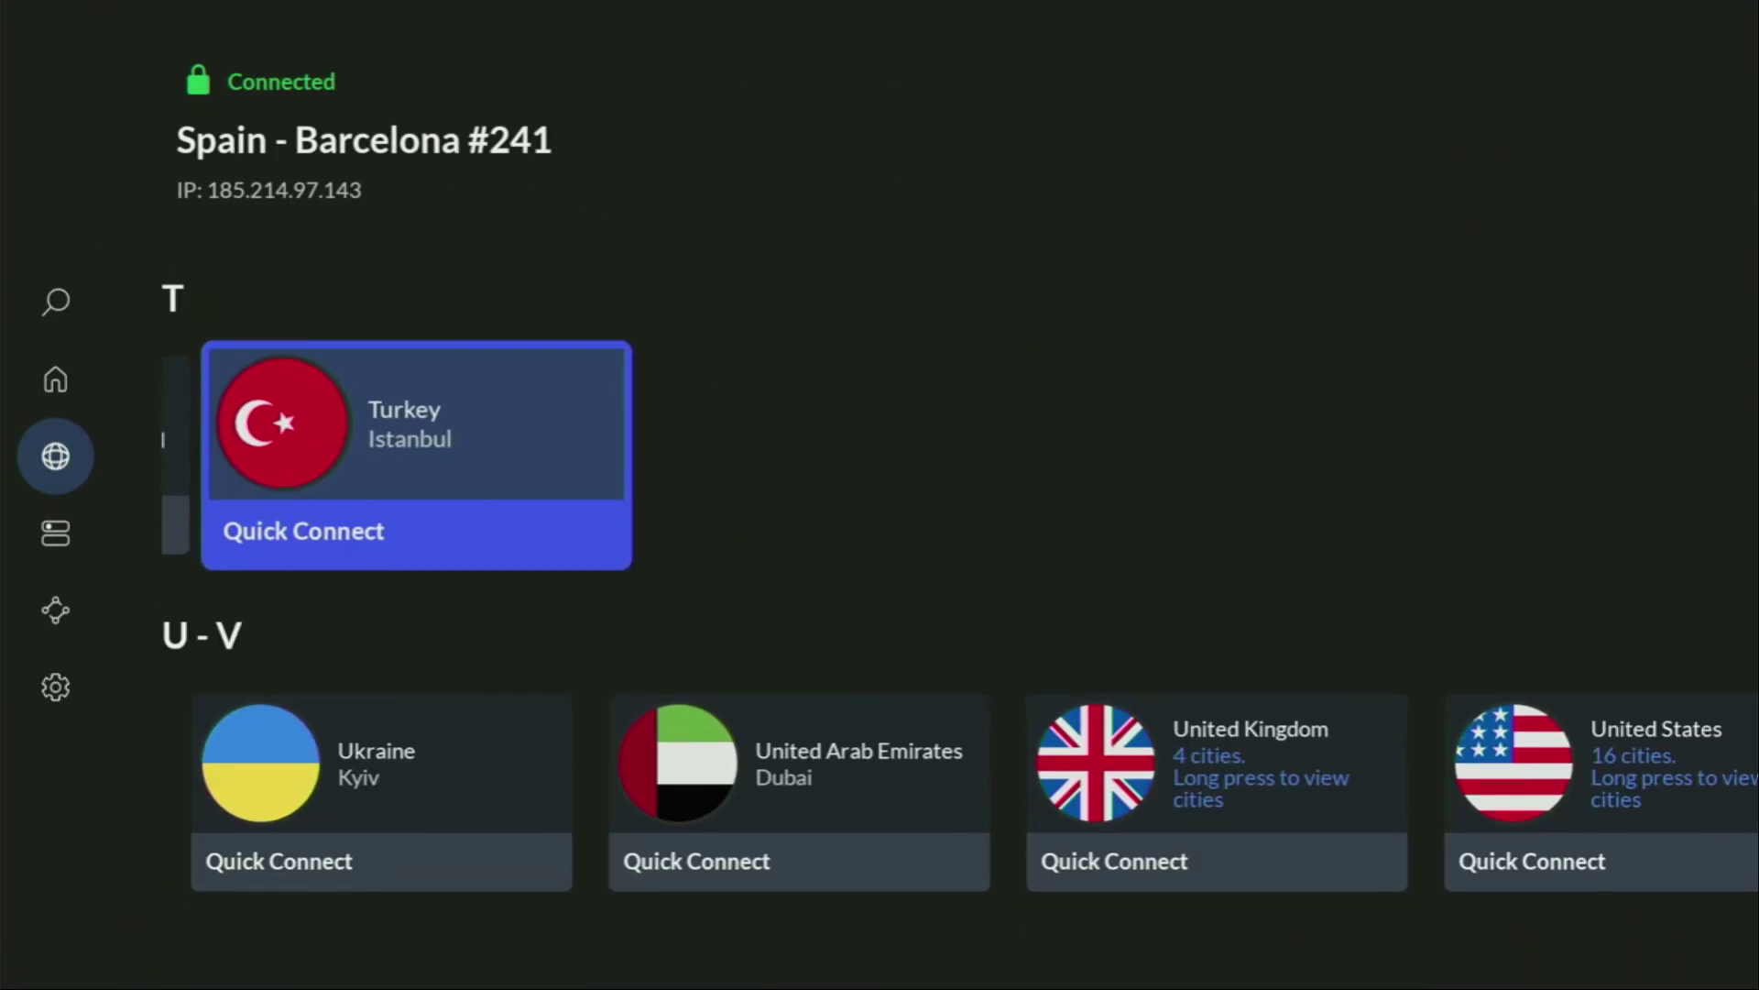
key("Down")
key("Right")
key("Right")
key("Right")
key("Right")
key("Right")
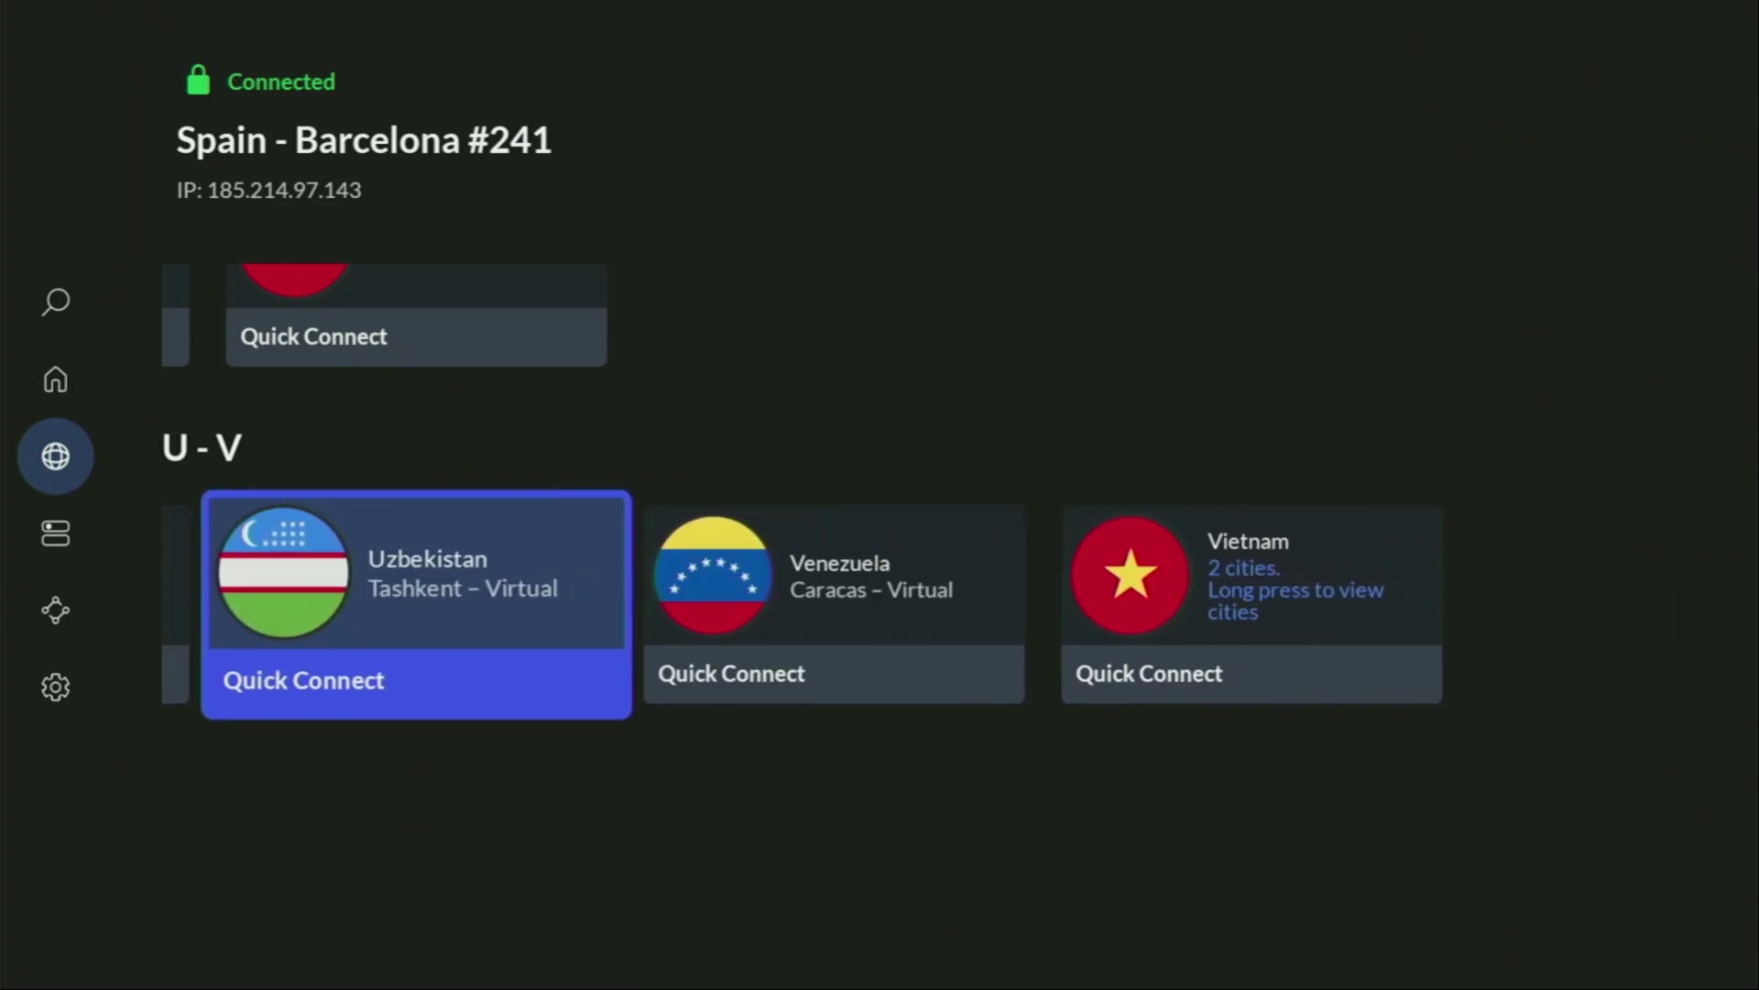
key("Up")
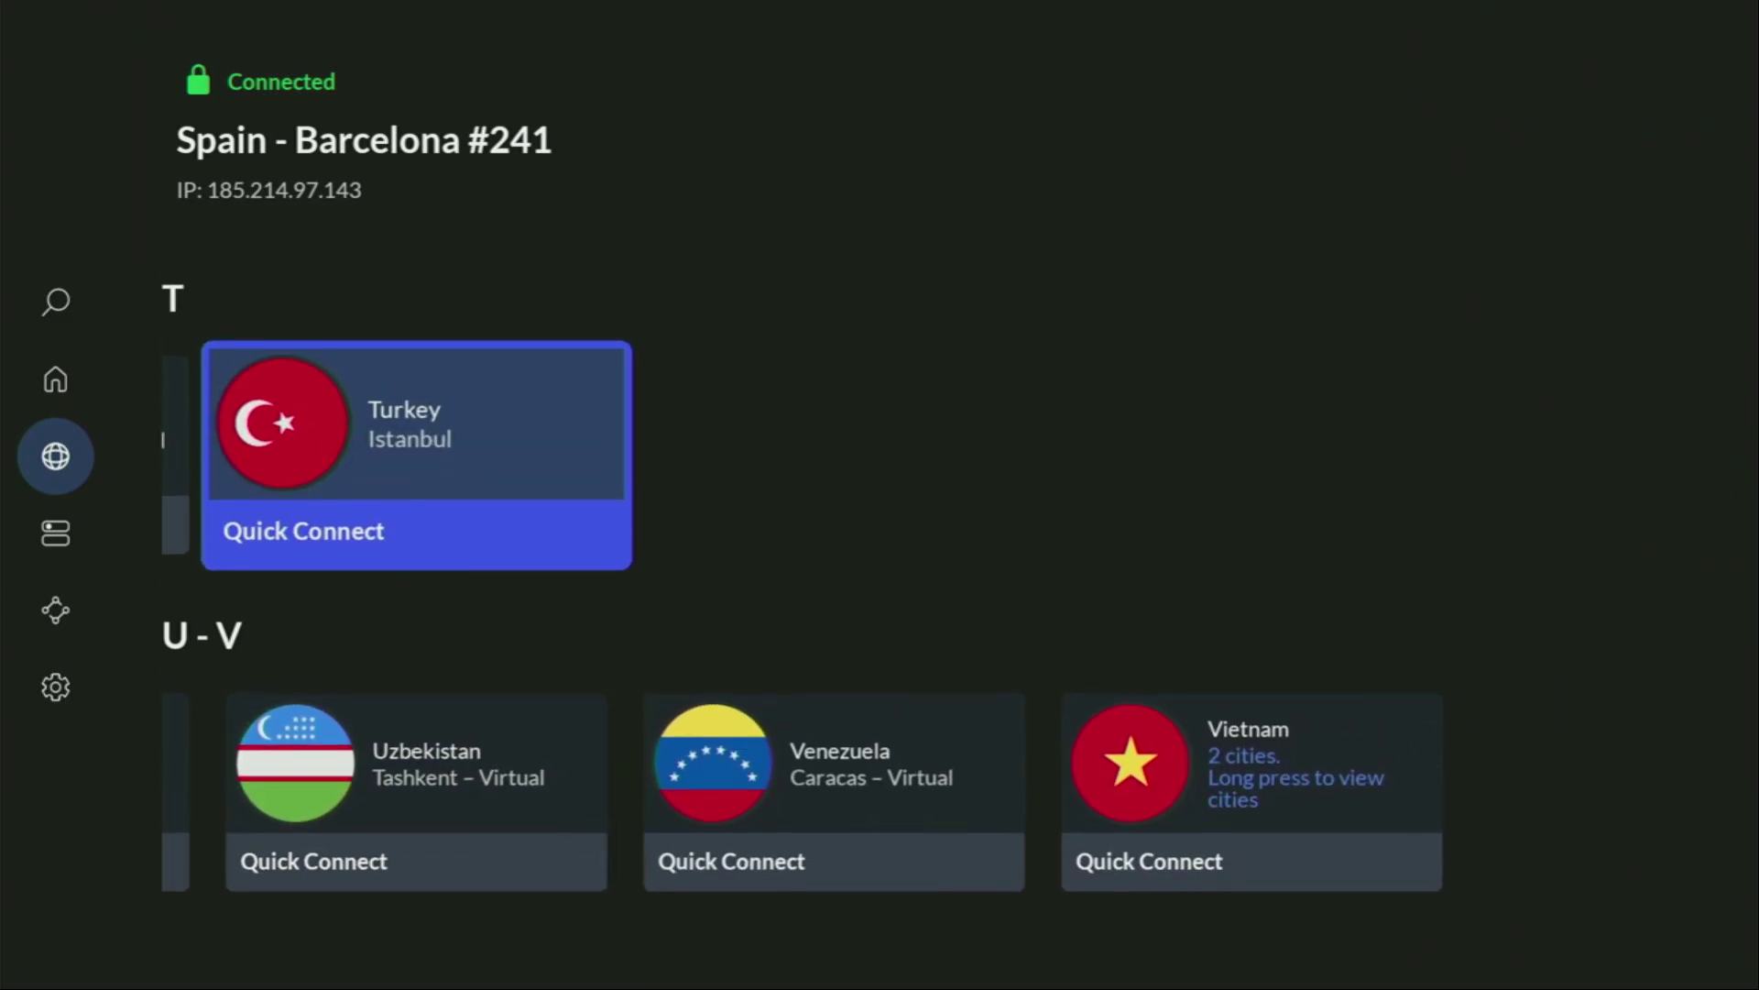
key("Up")
Step: Go to NordVPN's Home page and browse the suggested servers, including United Kingdom and Singapore
key("Up")
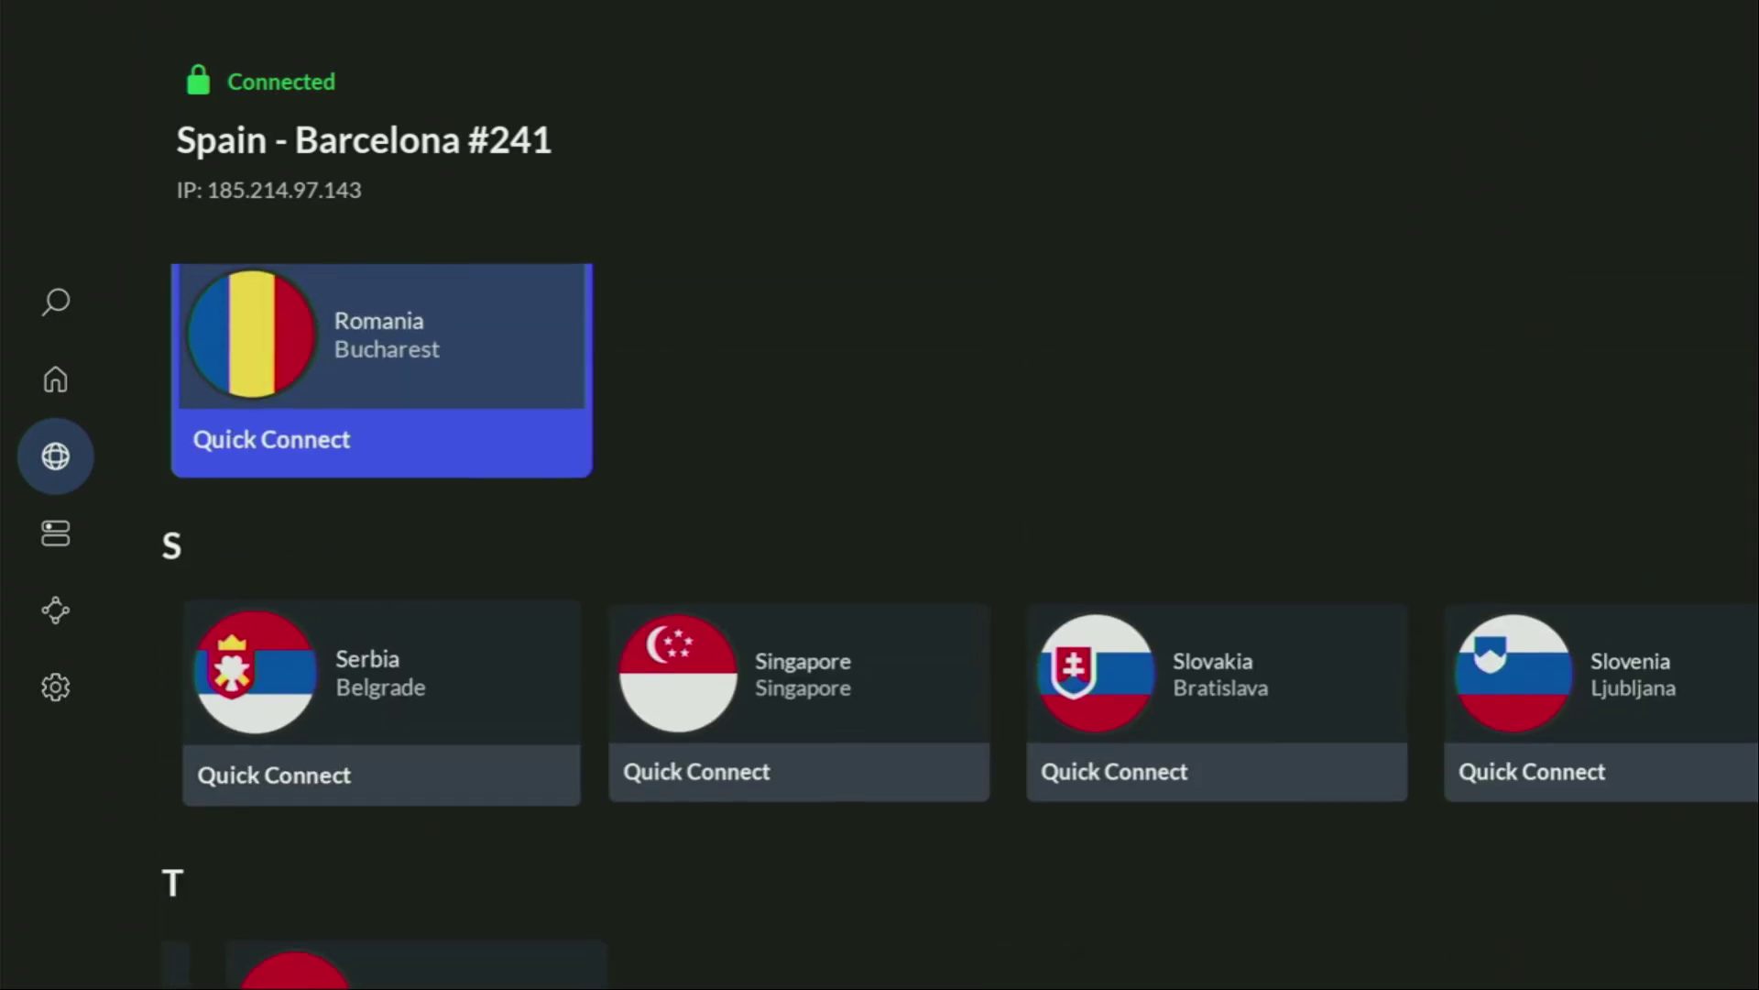
key("Left")
key("Up")
key("Right")
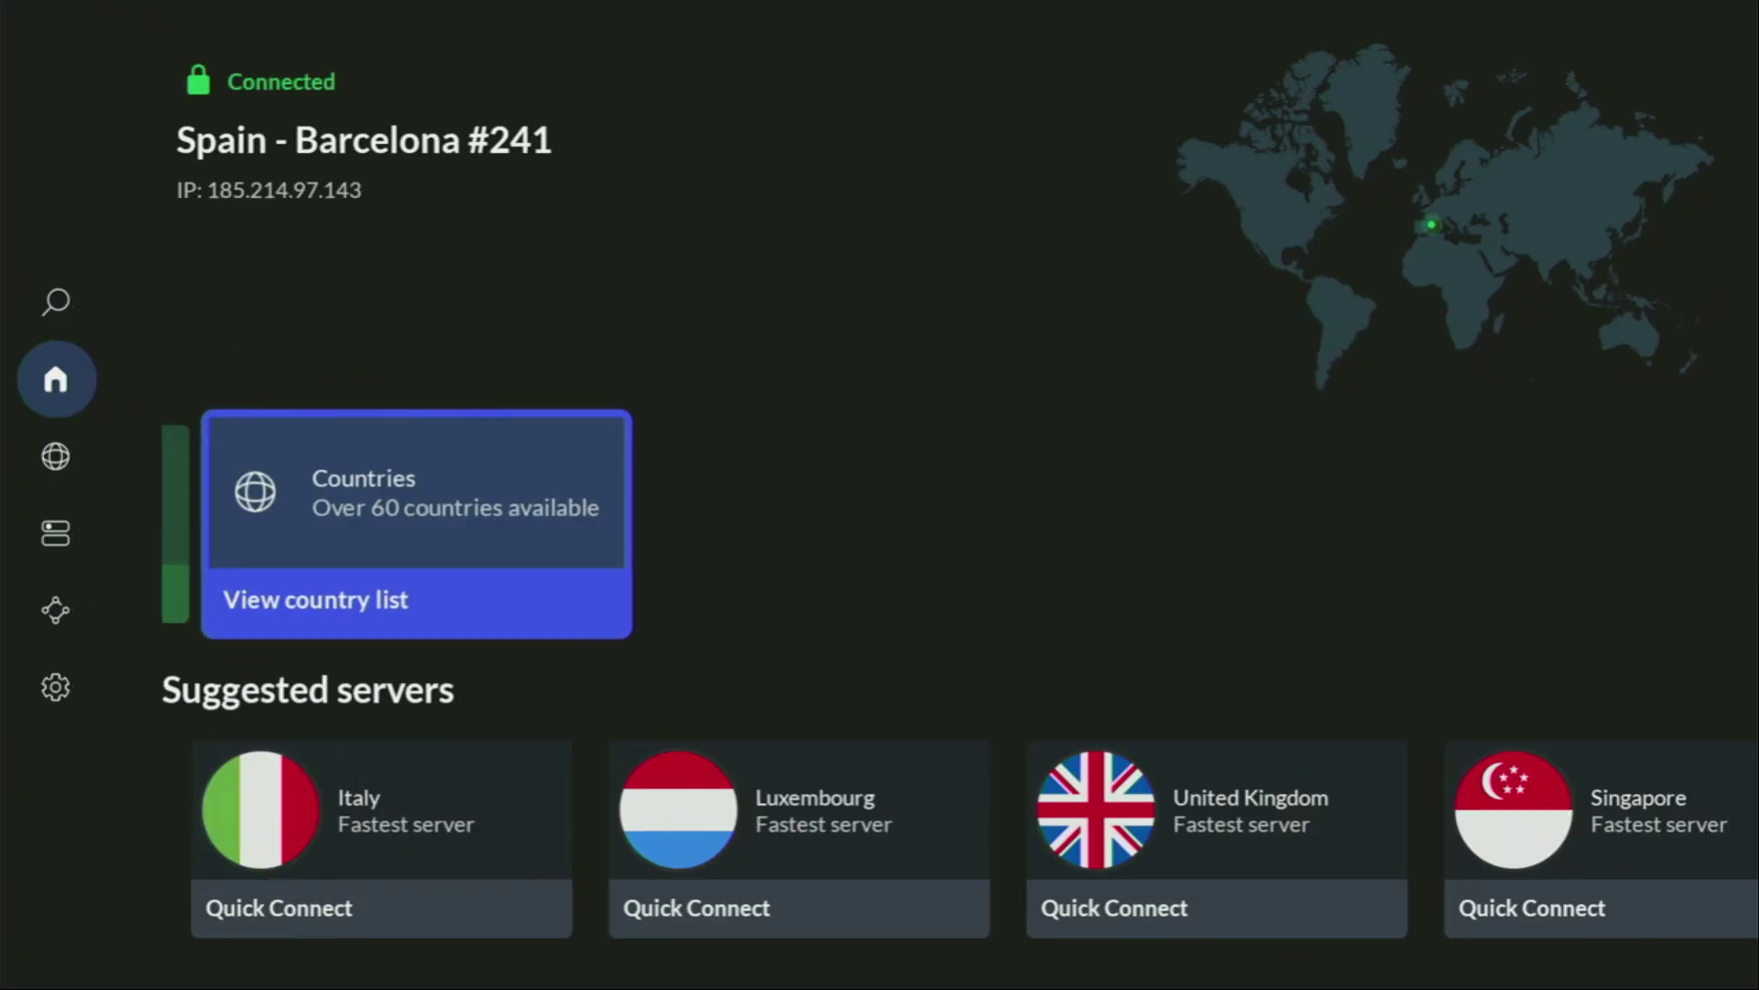
key("Left")
key("Down")
key("Right")
key("Right")
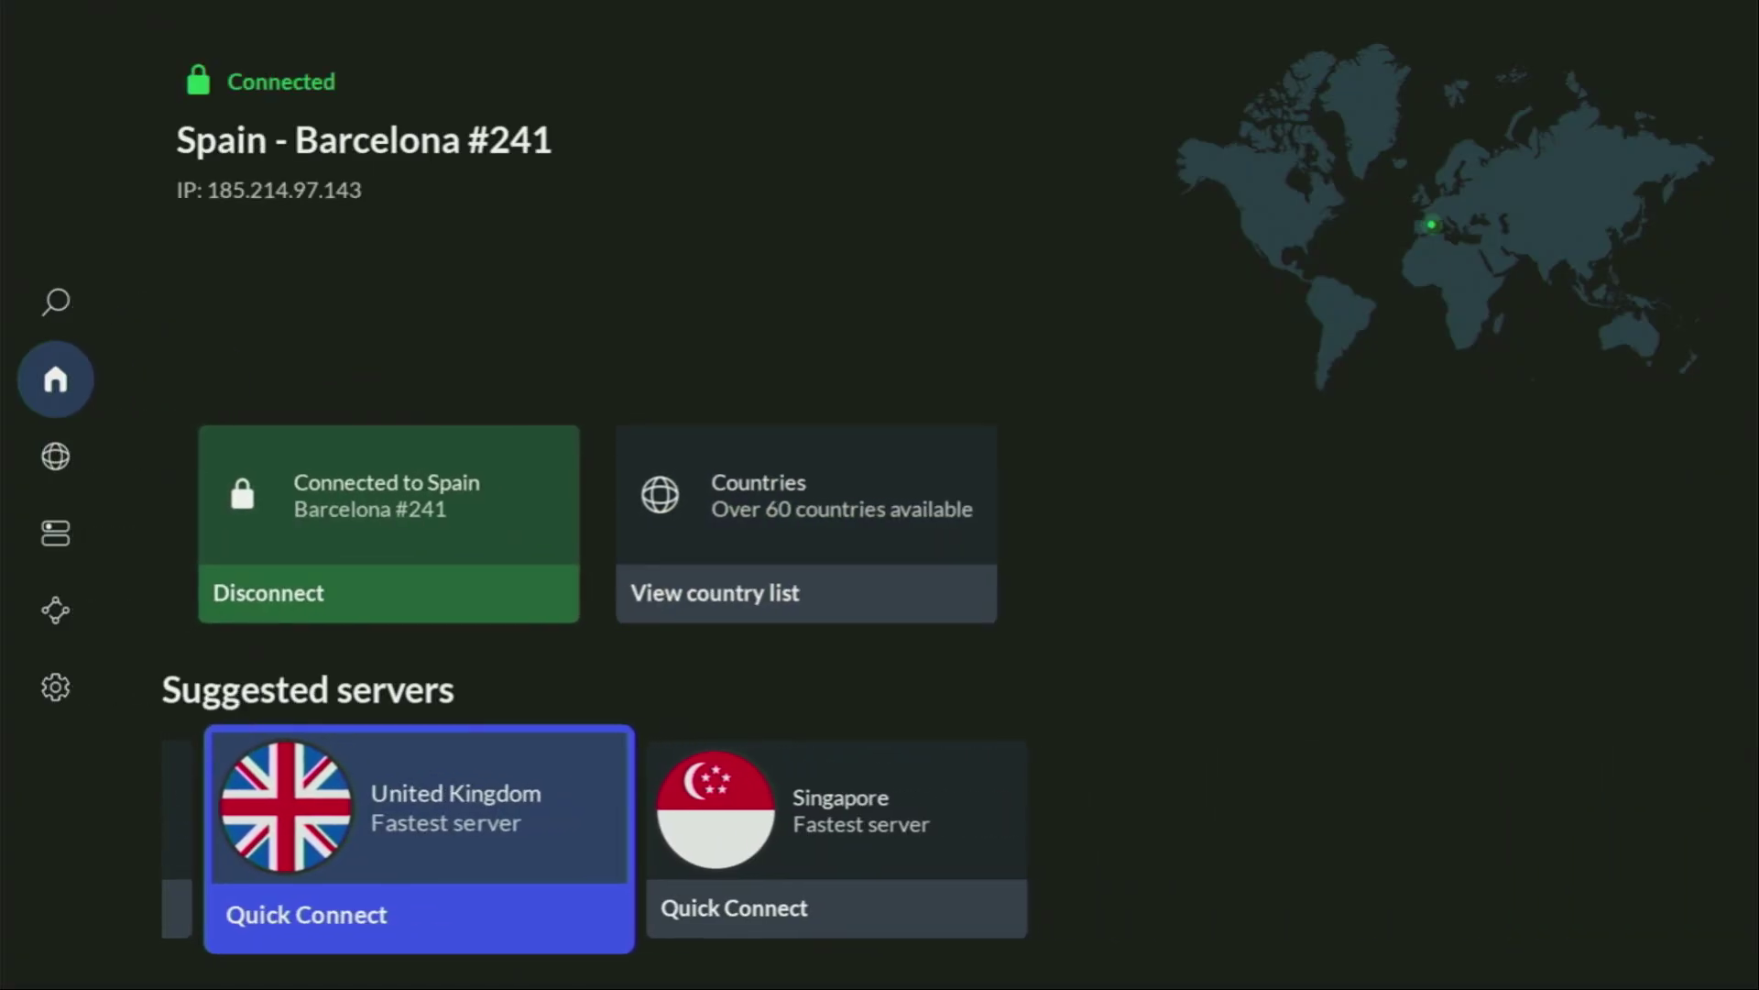
key("Right")
key("Up")
Step: Open the full country list and move along the B row to Belgium
key("Right")
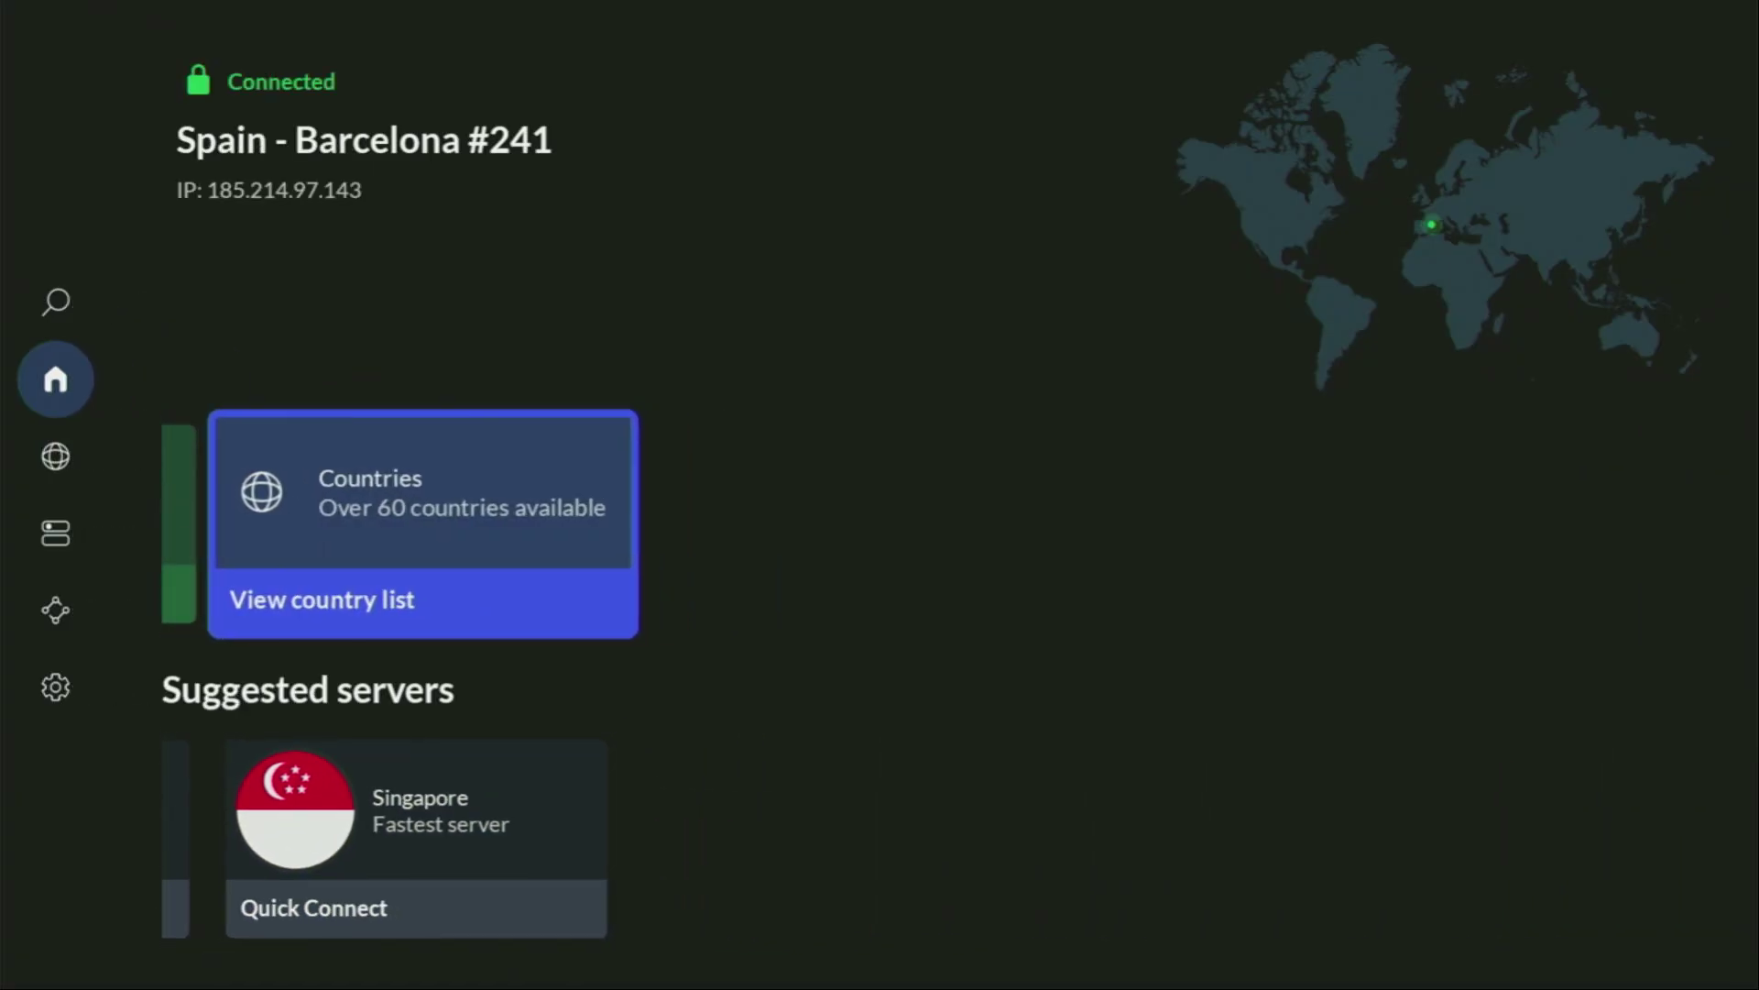
key("Return")
key("Right")
key("Right")
key("Right")
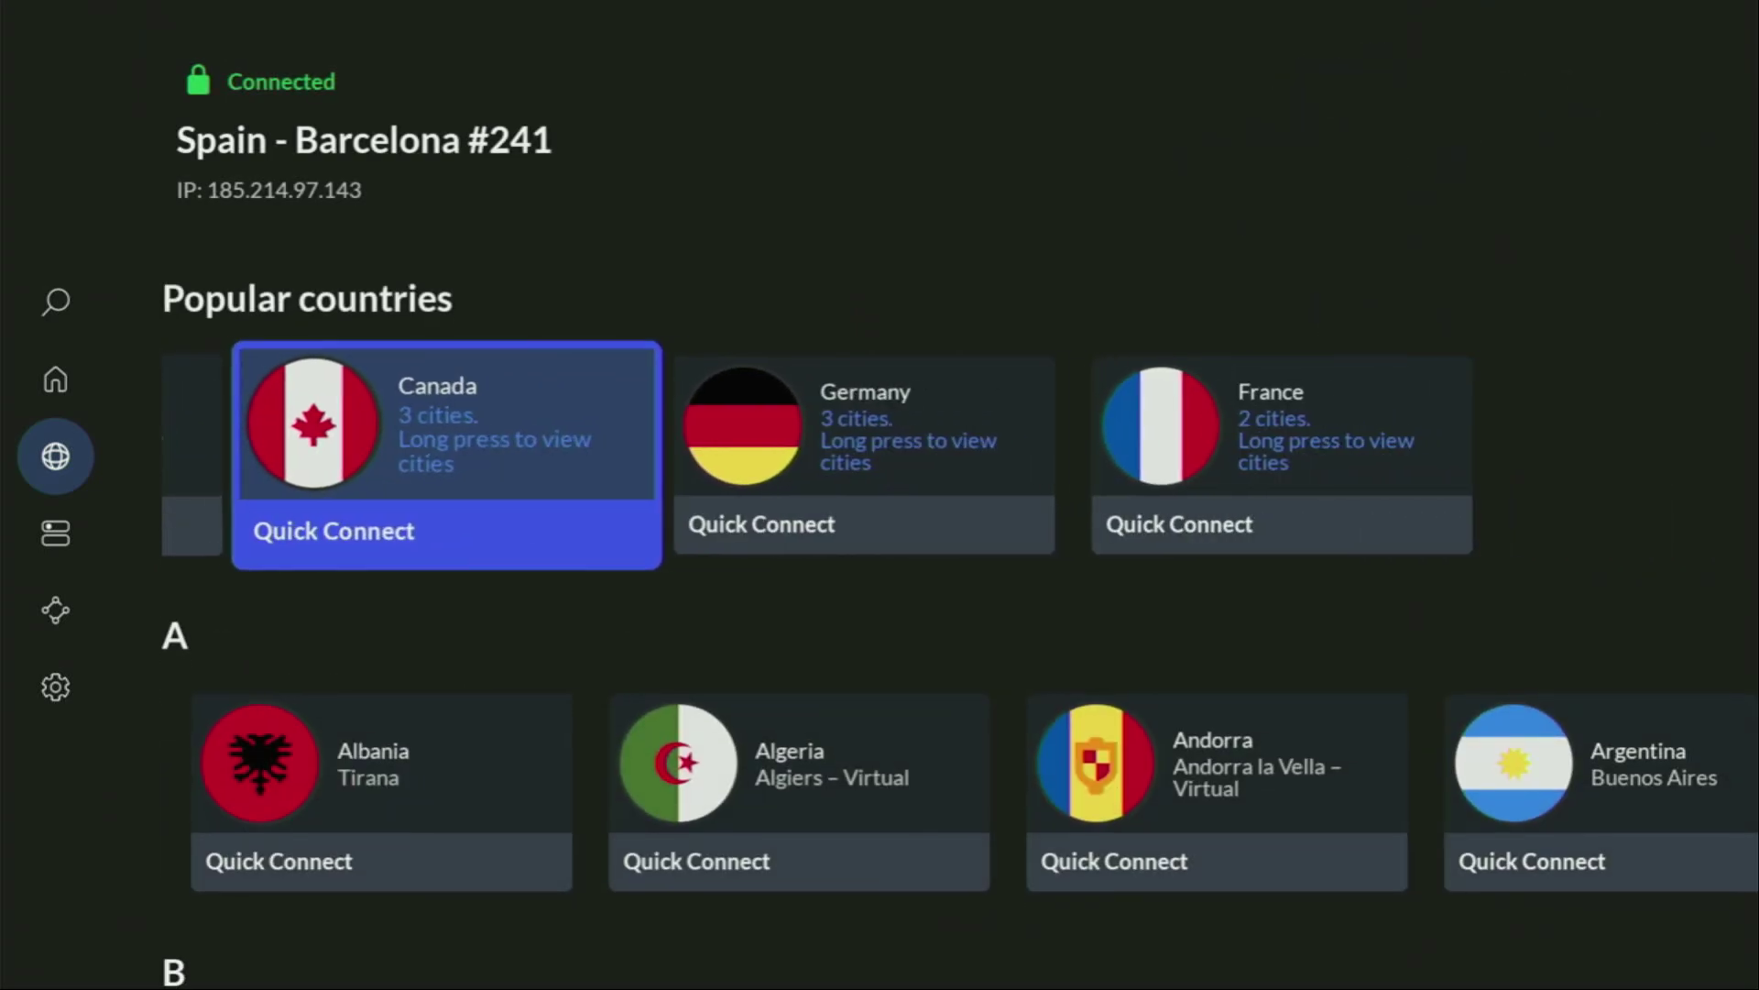
key("Down")
key("Down")
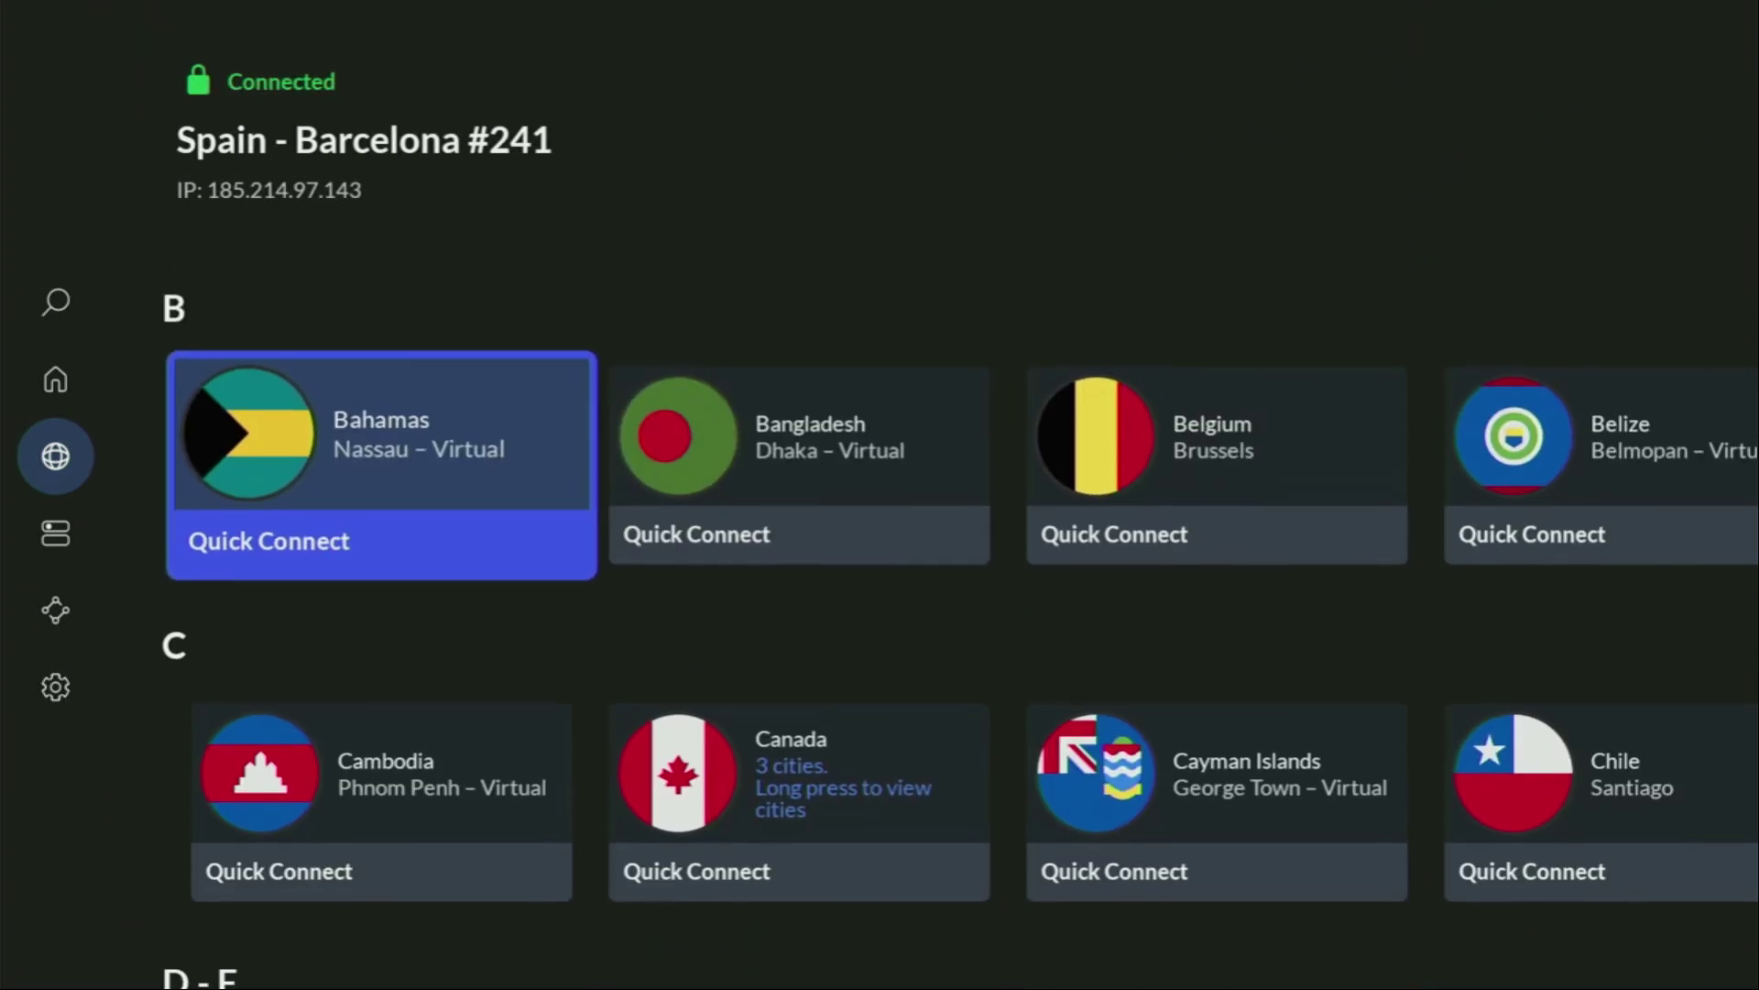
key("Right")
key("Right")
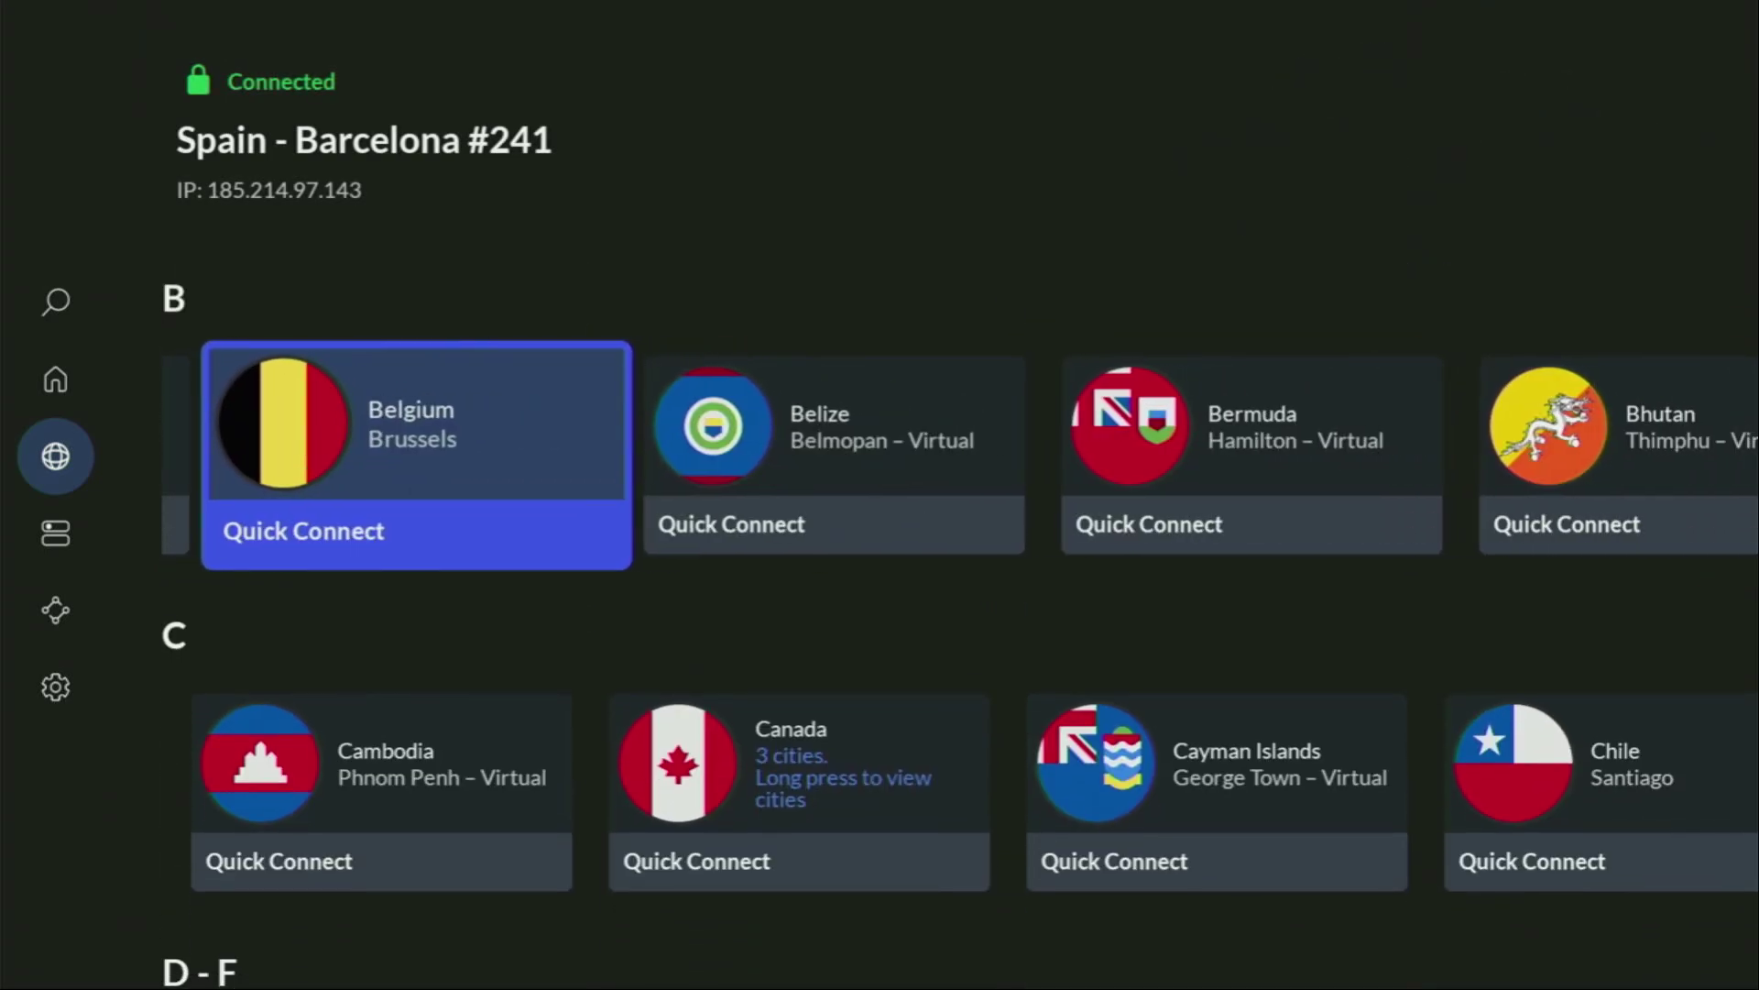
Step: Connect the VPN to Belgium – Brussels #174 and reopen the country list from Home
key("Return")
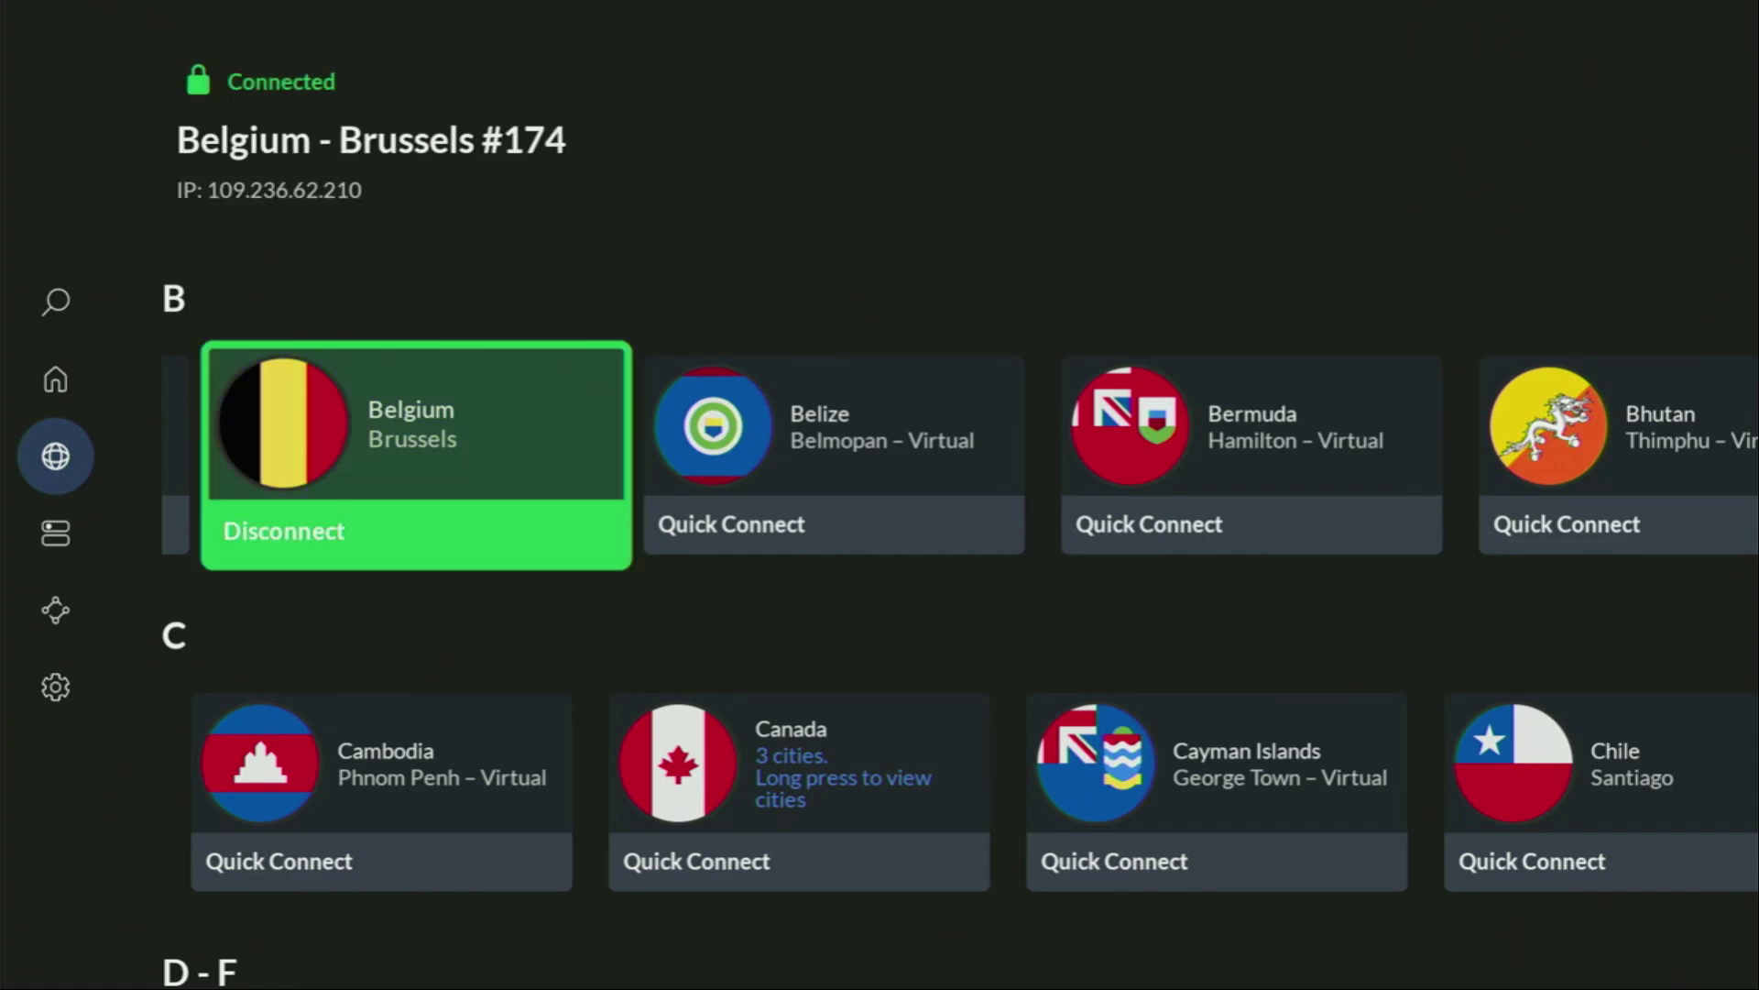
key("Escape")
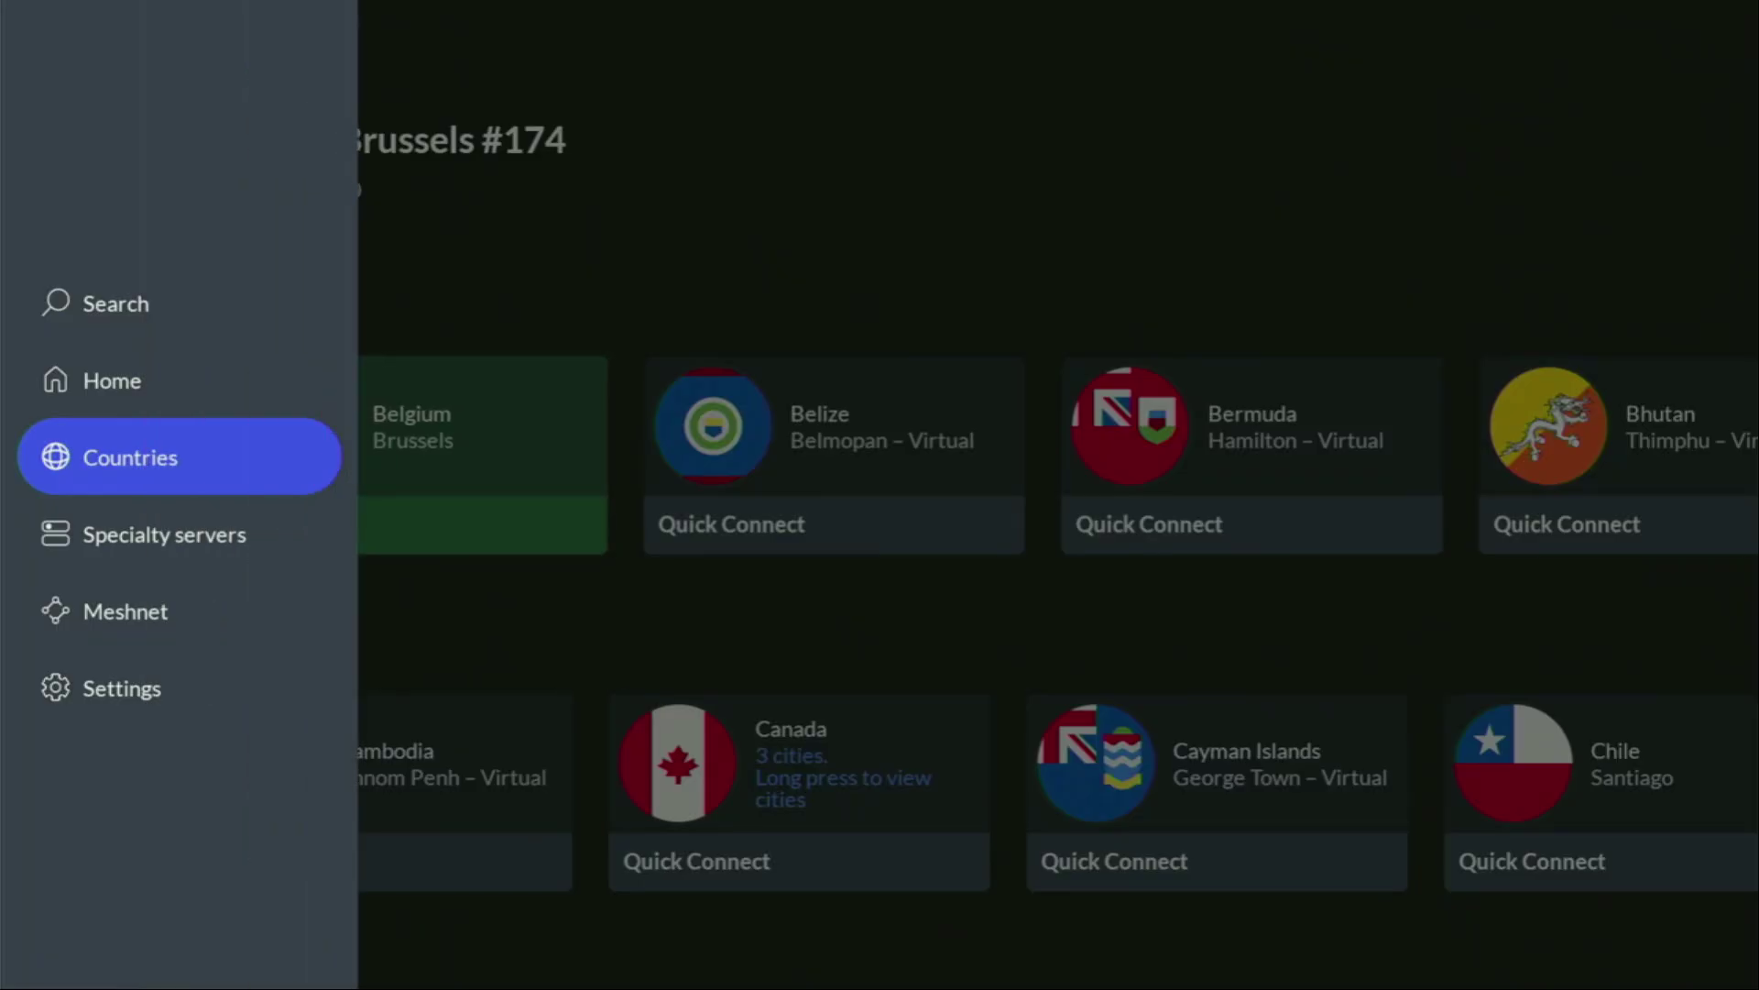
key("Up")
key("Right")
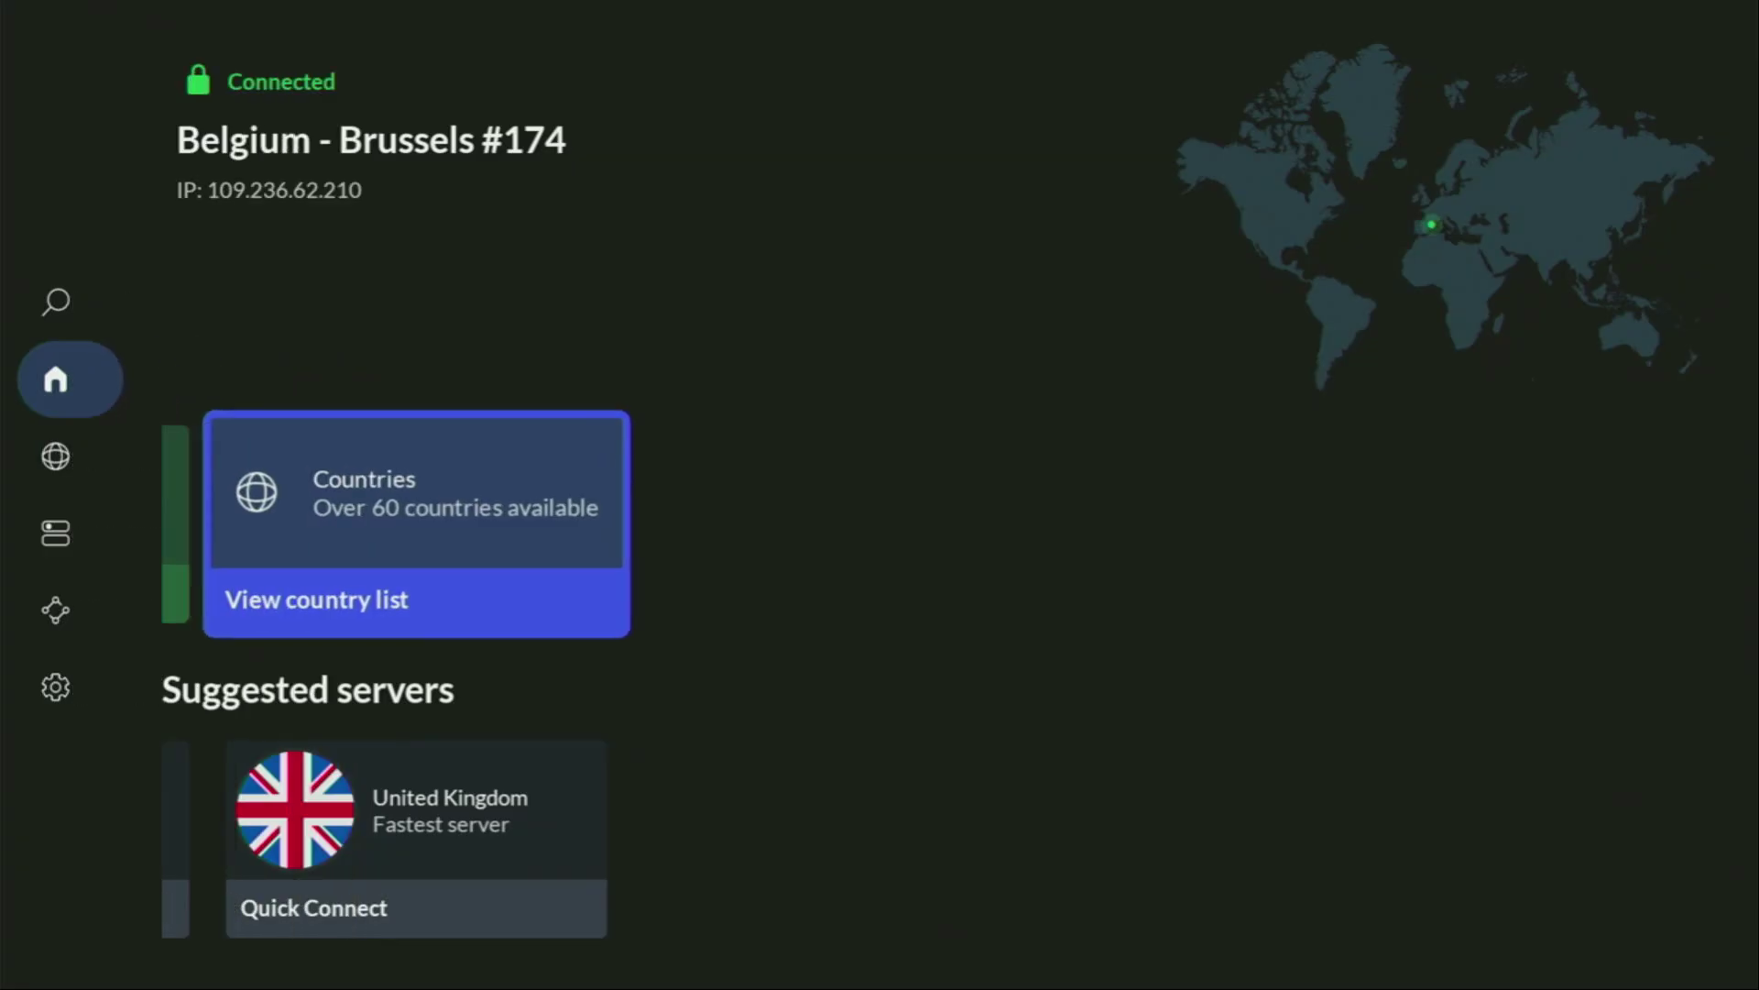
key("Down")
key("Up")
key("Return")
Step: Browse the country list down from A through G to the H and I countries
key("Down")
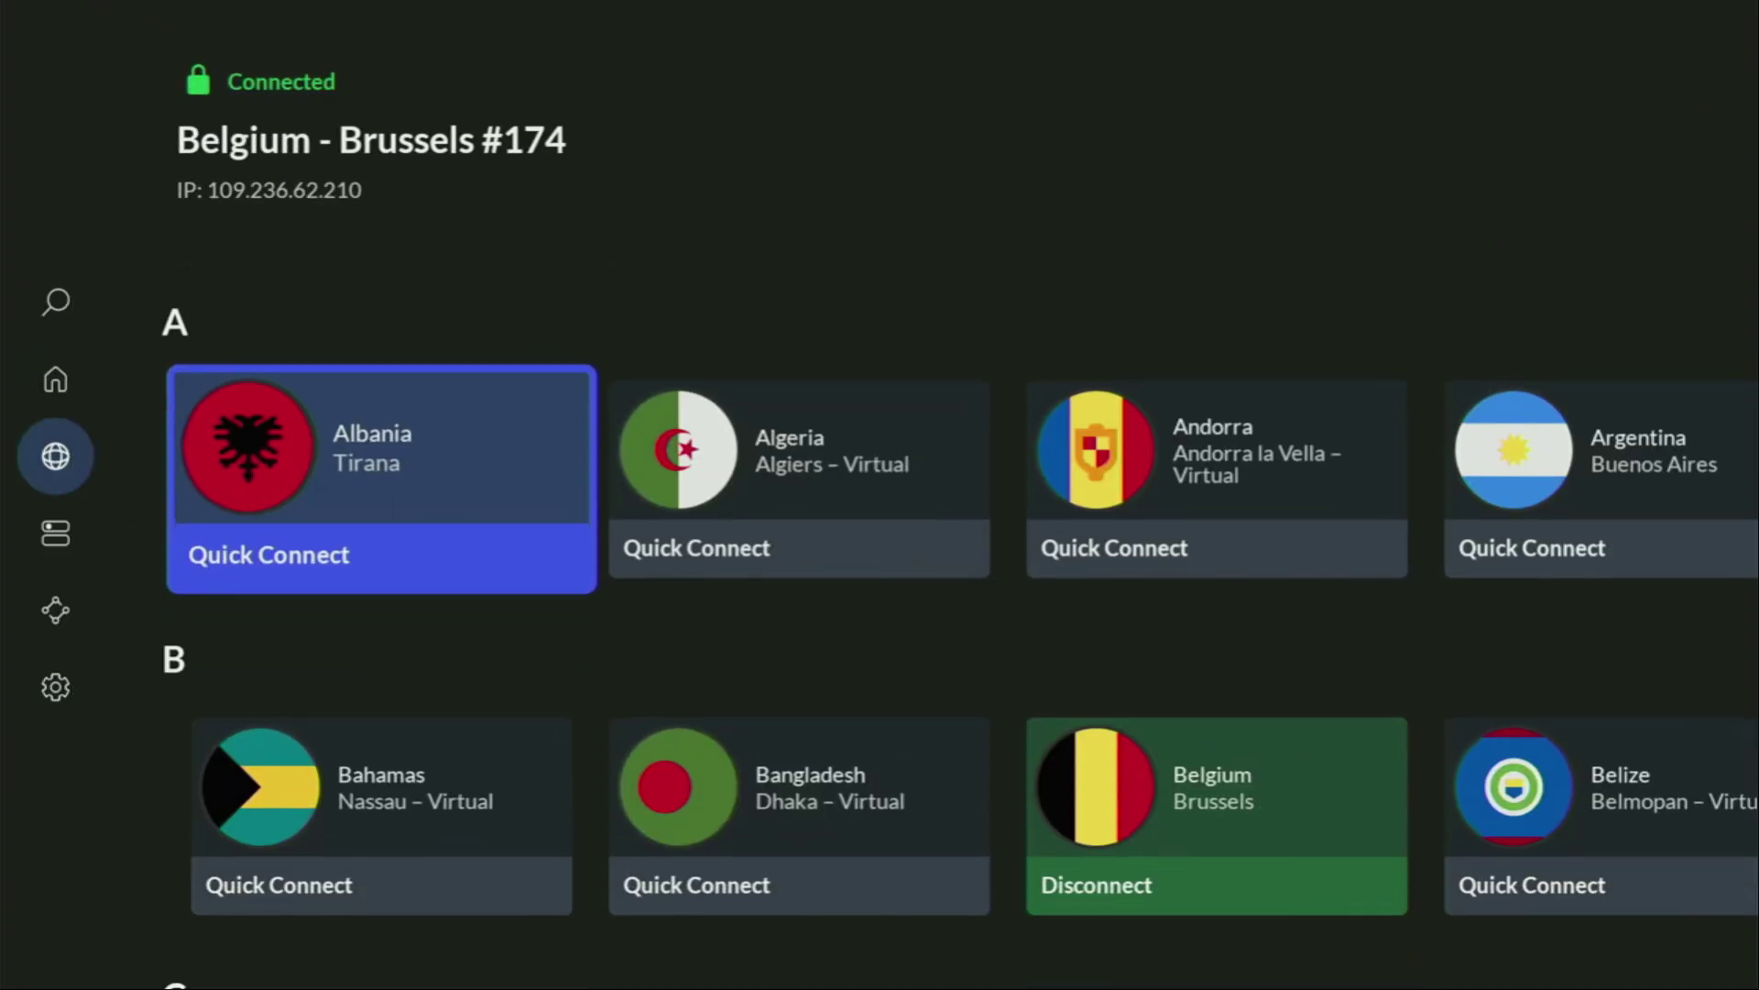
key("Down")
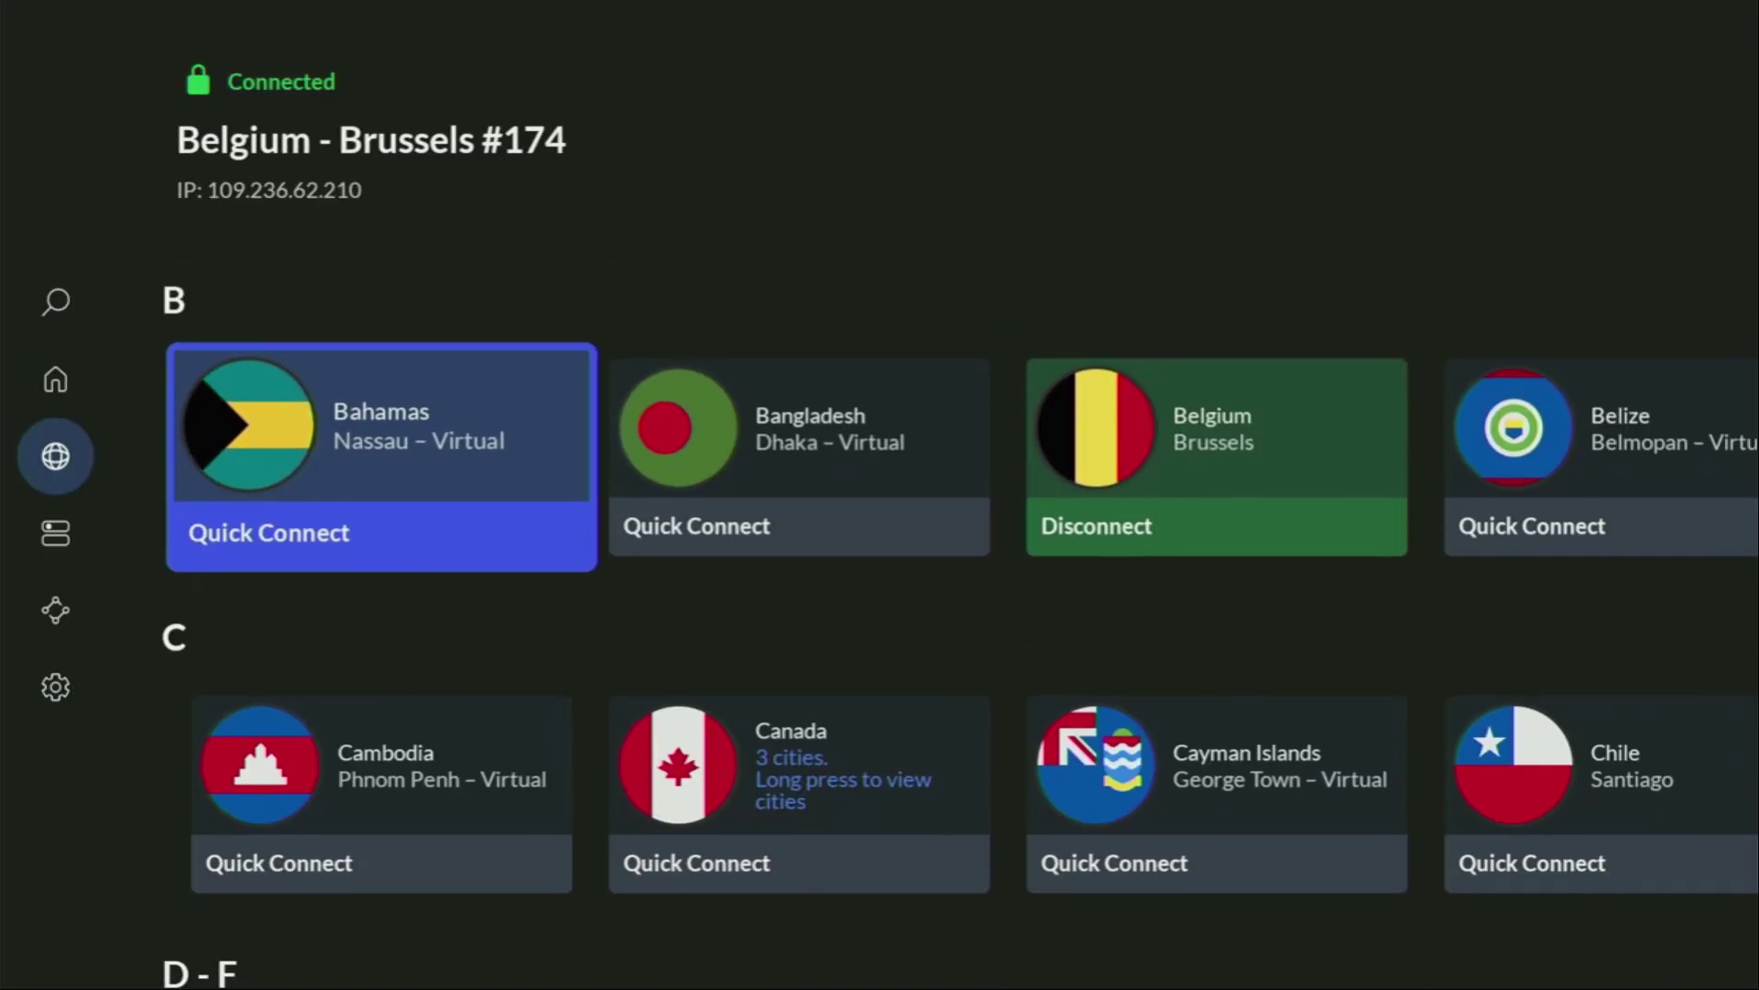
key("Down")
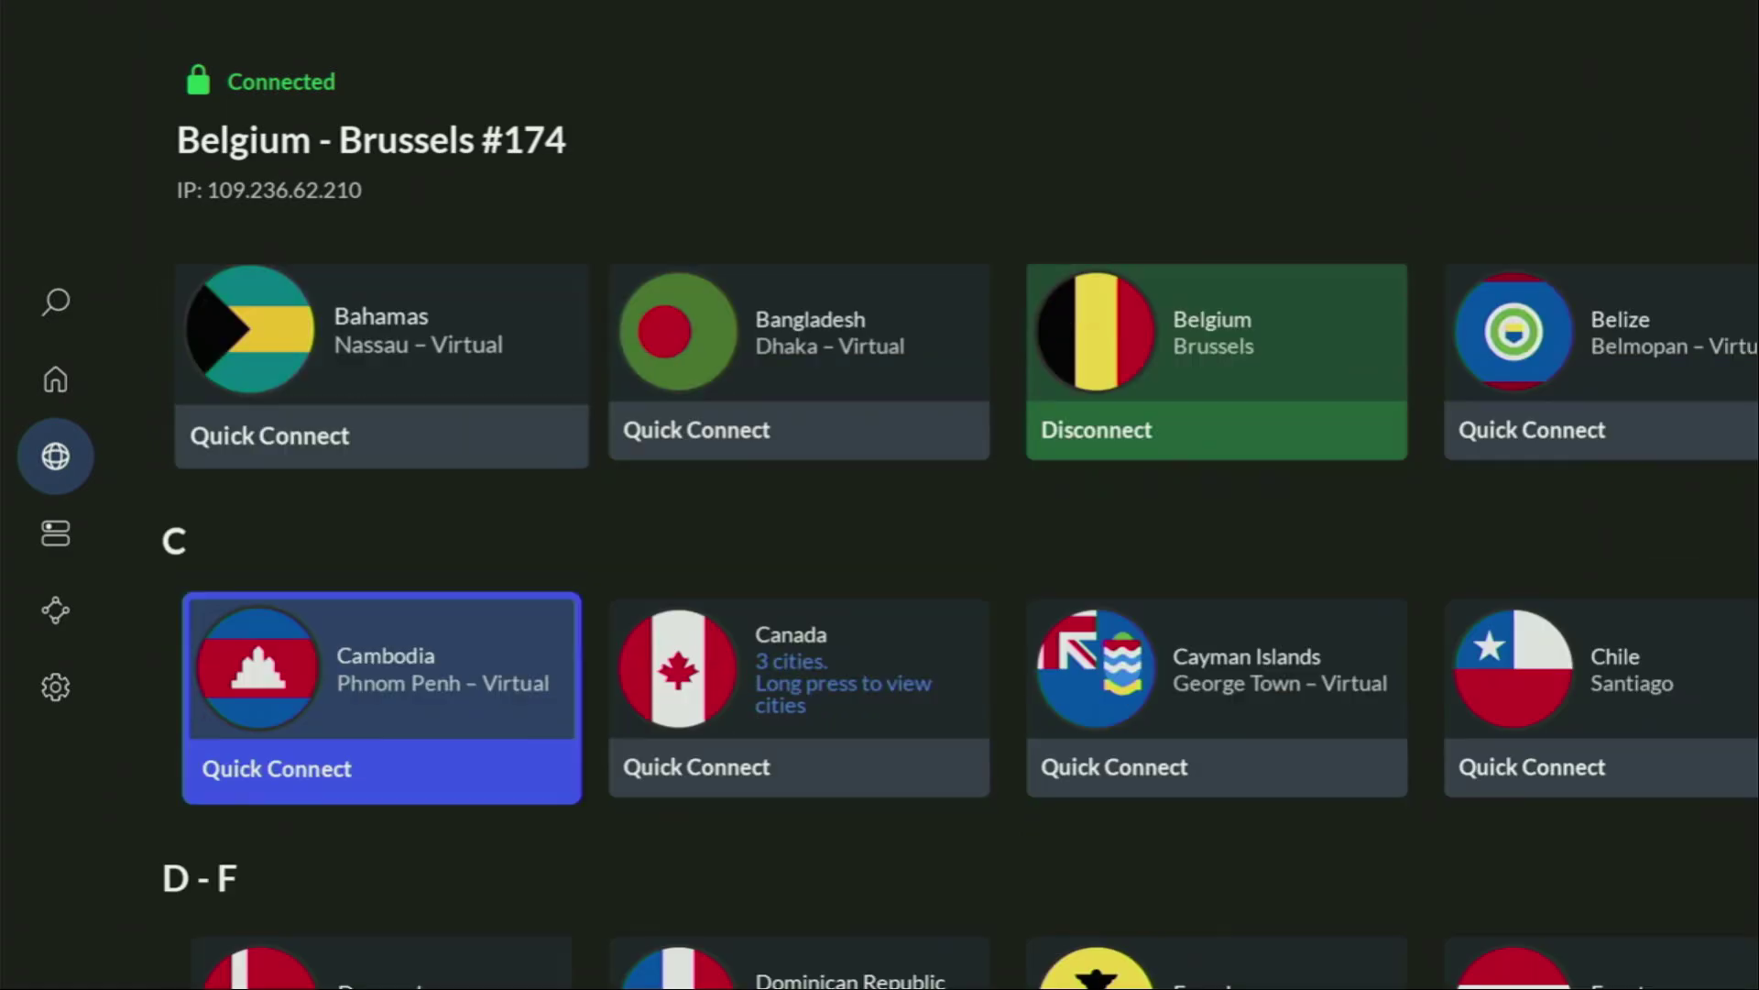
key("Down")
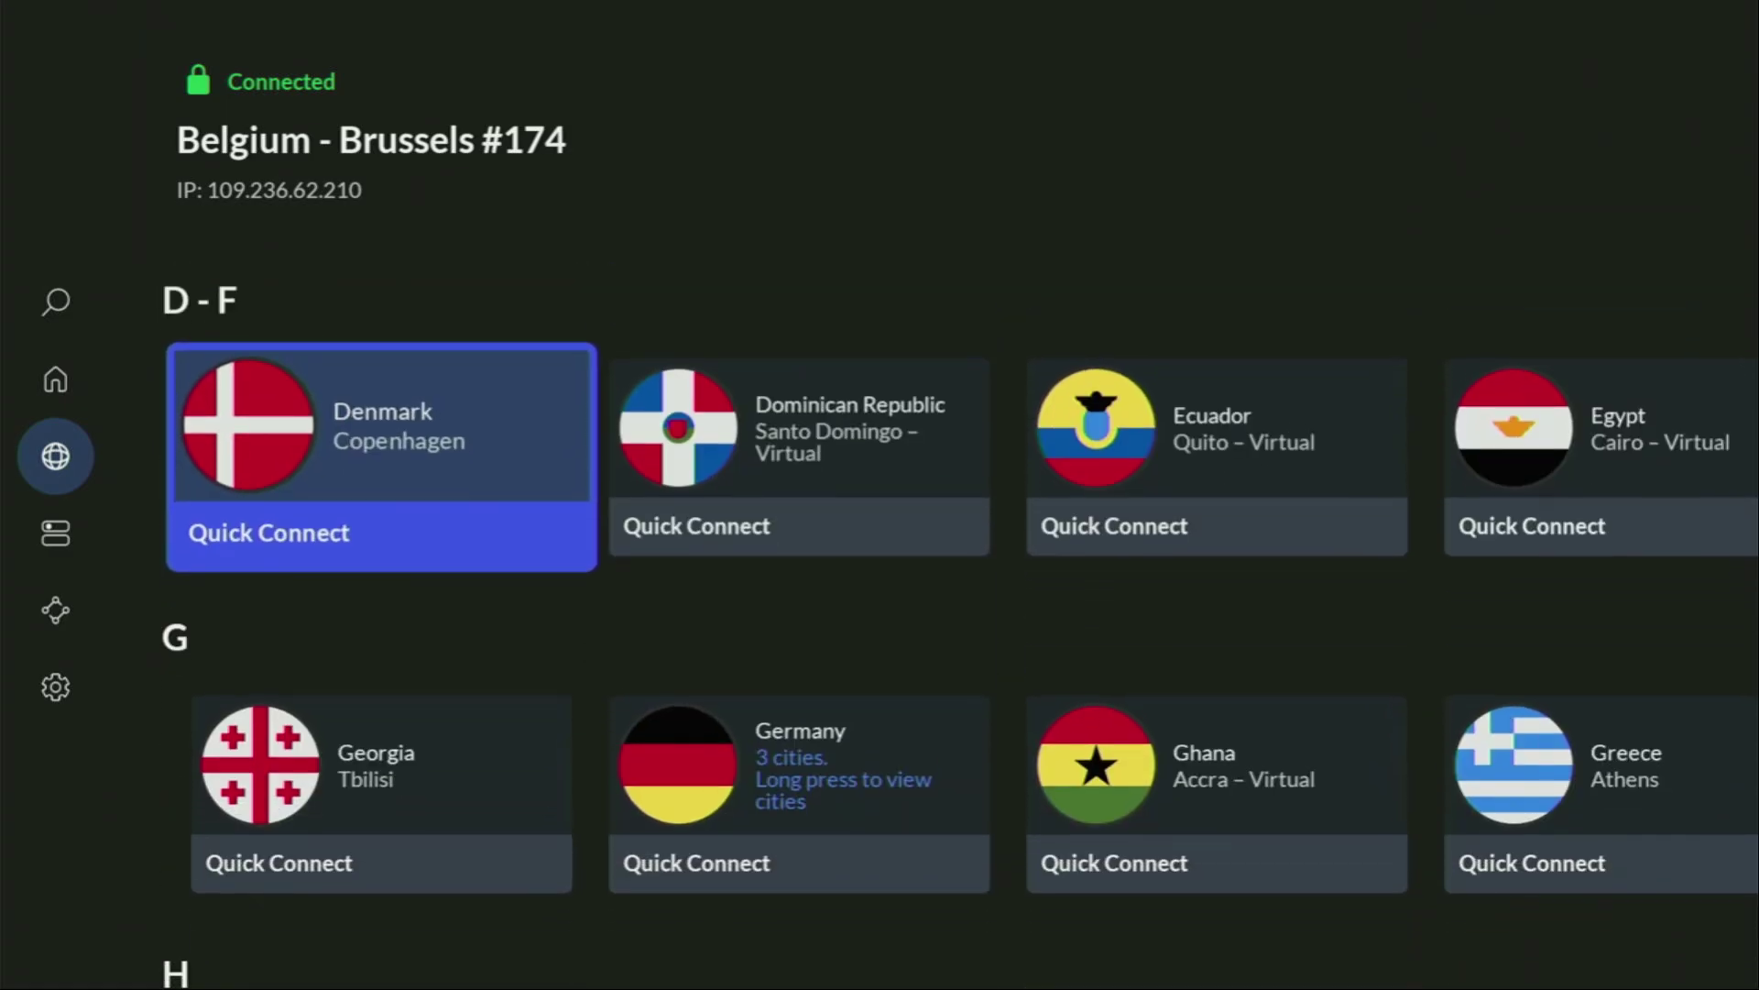
key("Down")
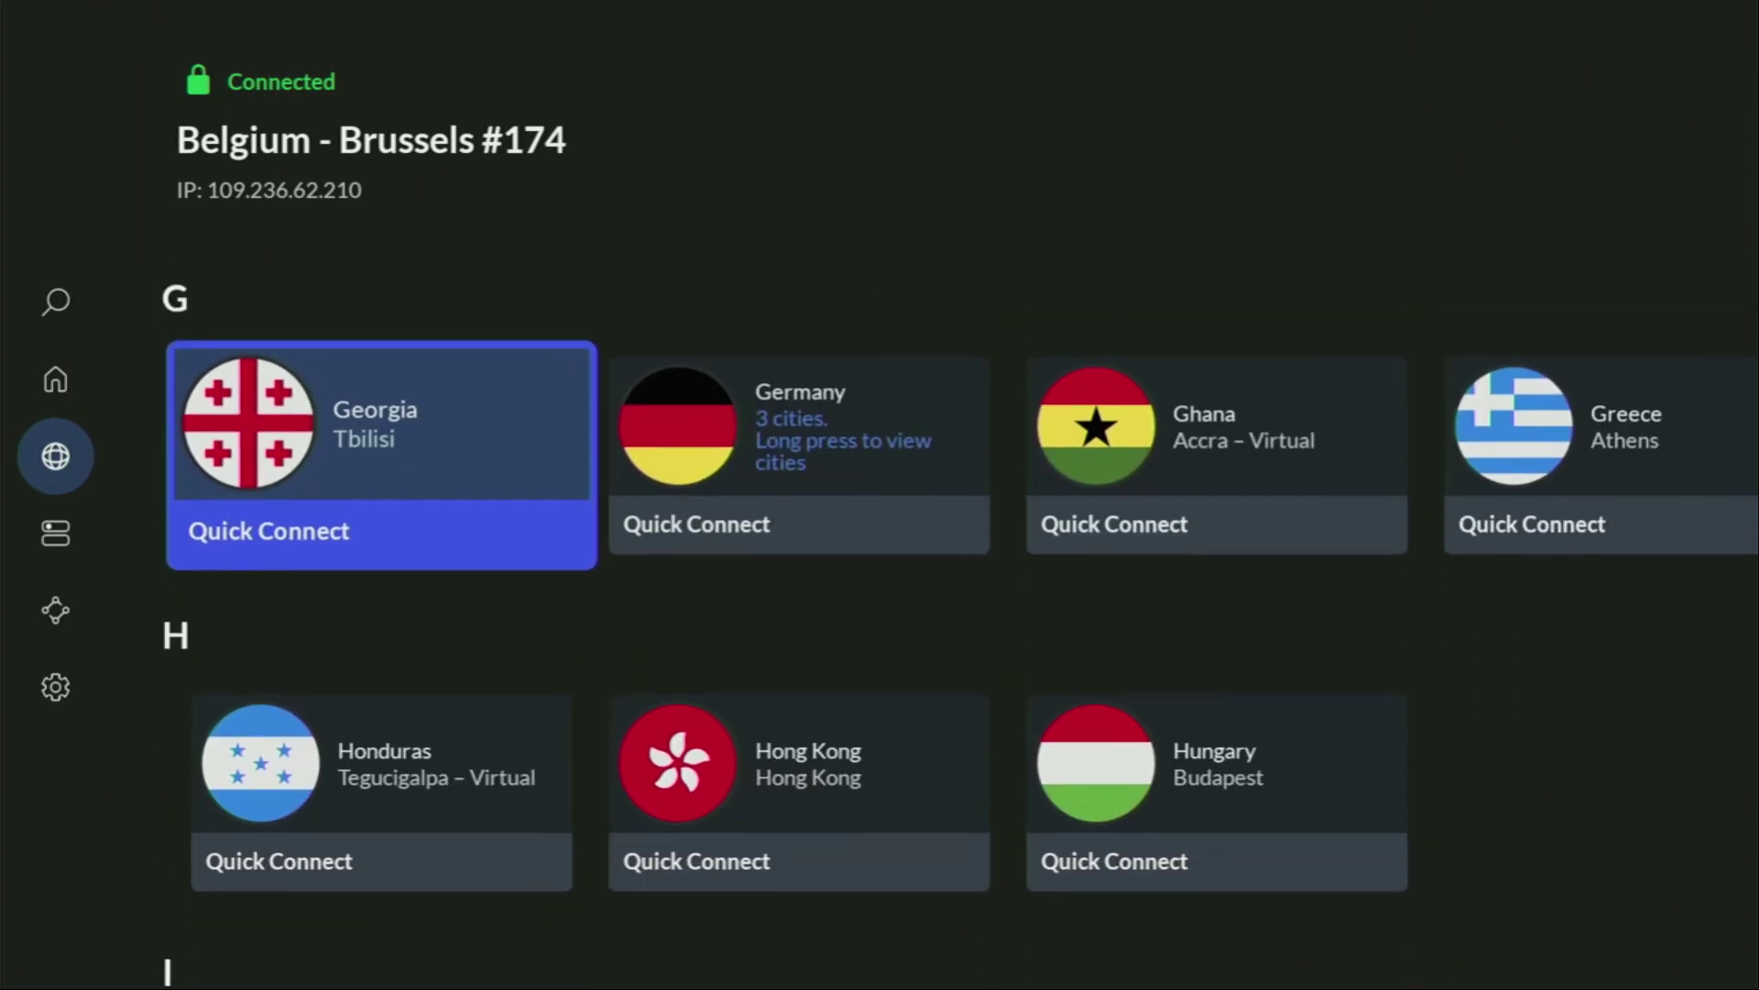
key("Down")
key("Down")
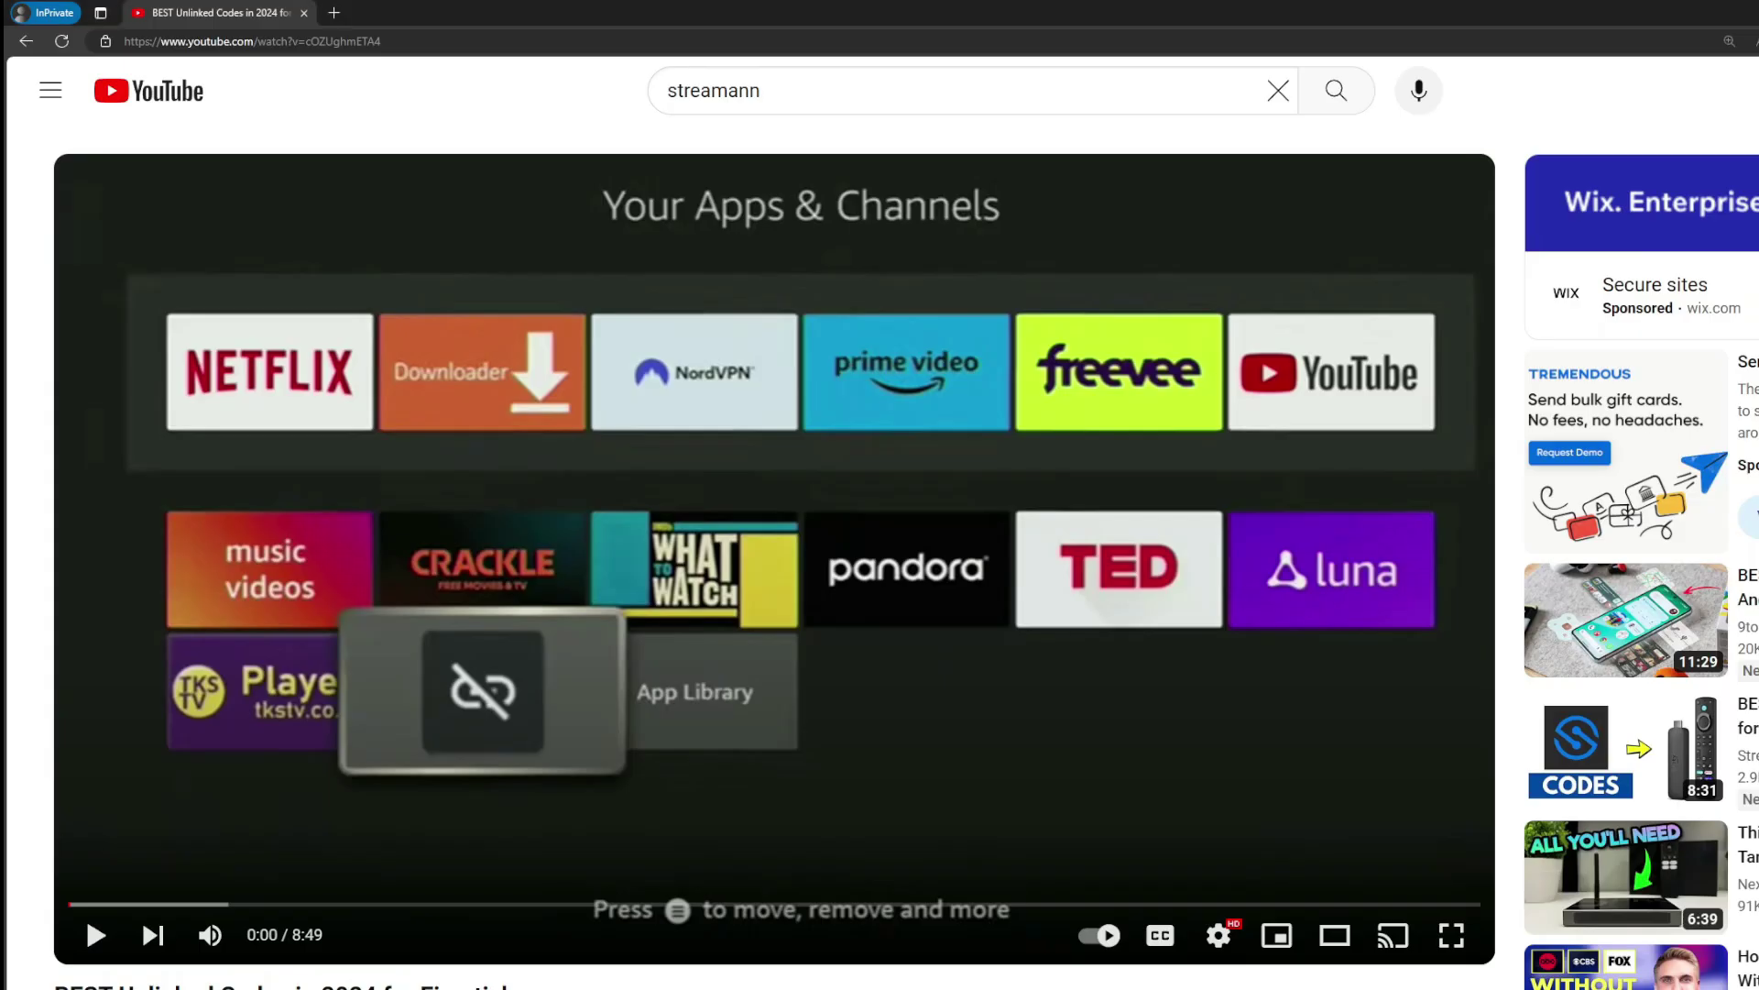
Step: Expand the video description and highlight '3 months extra' in the NordVPN deal headline
scroll(628, 797, "down", 7)
left_click(605, 572)
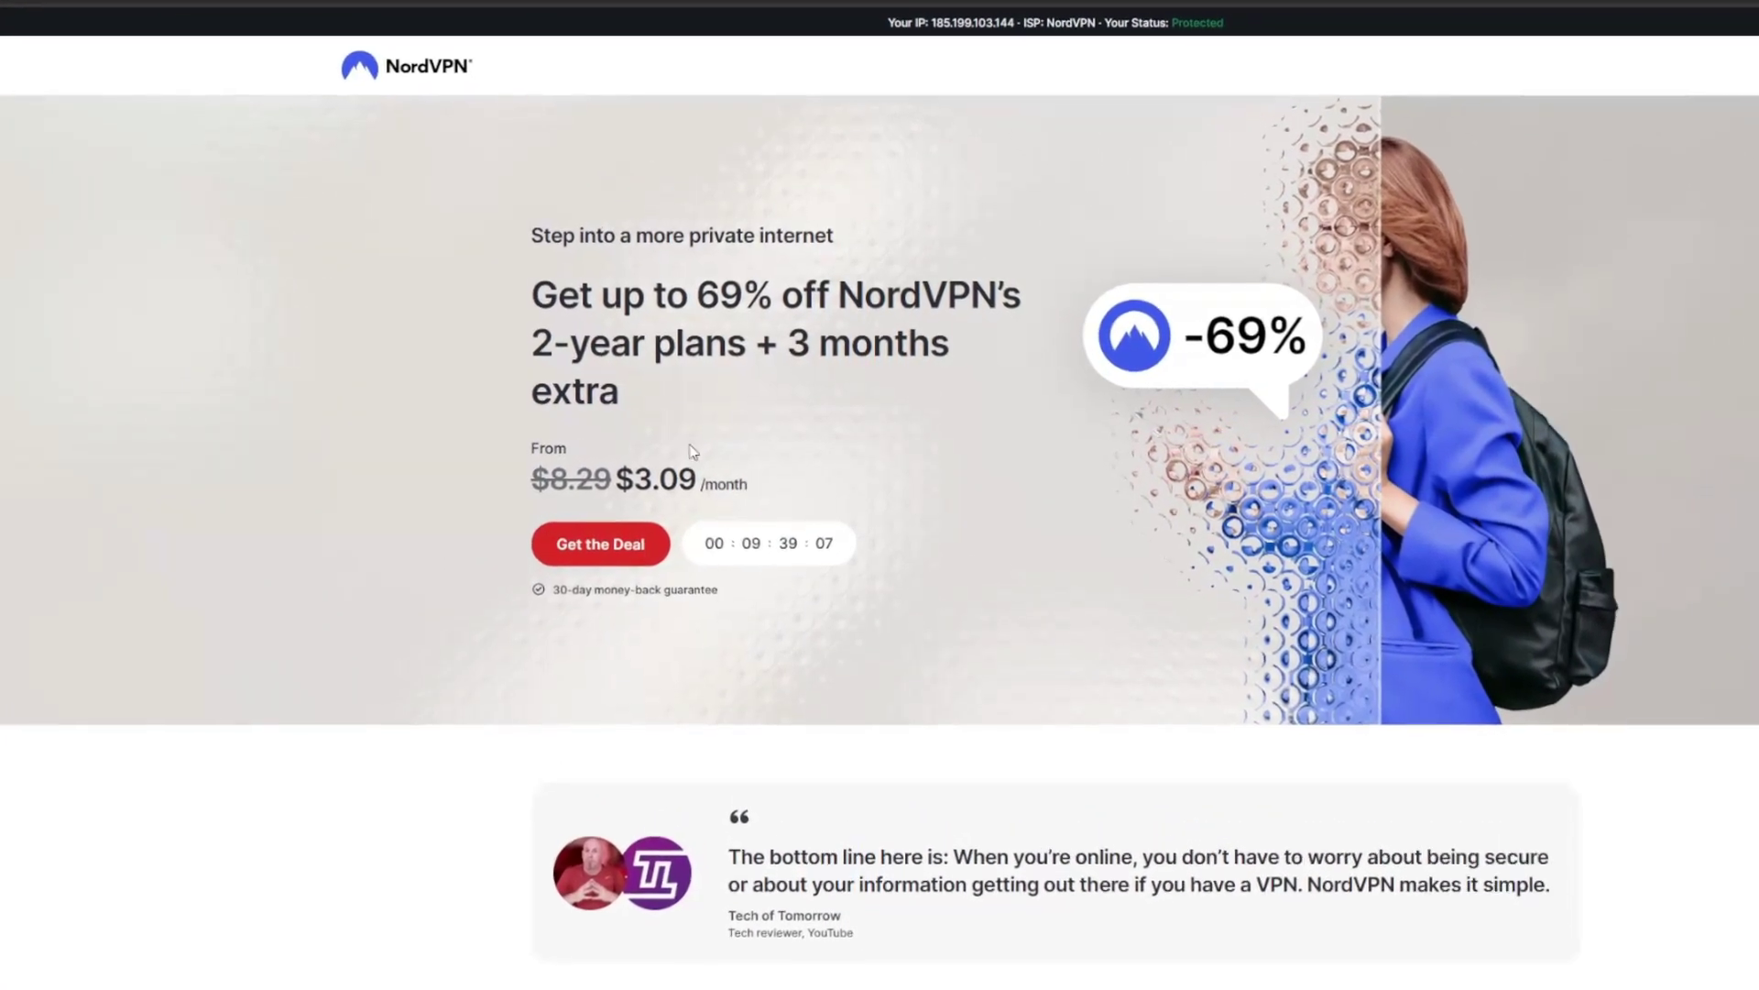
left_click_drag(784, 335, 966, 389)
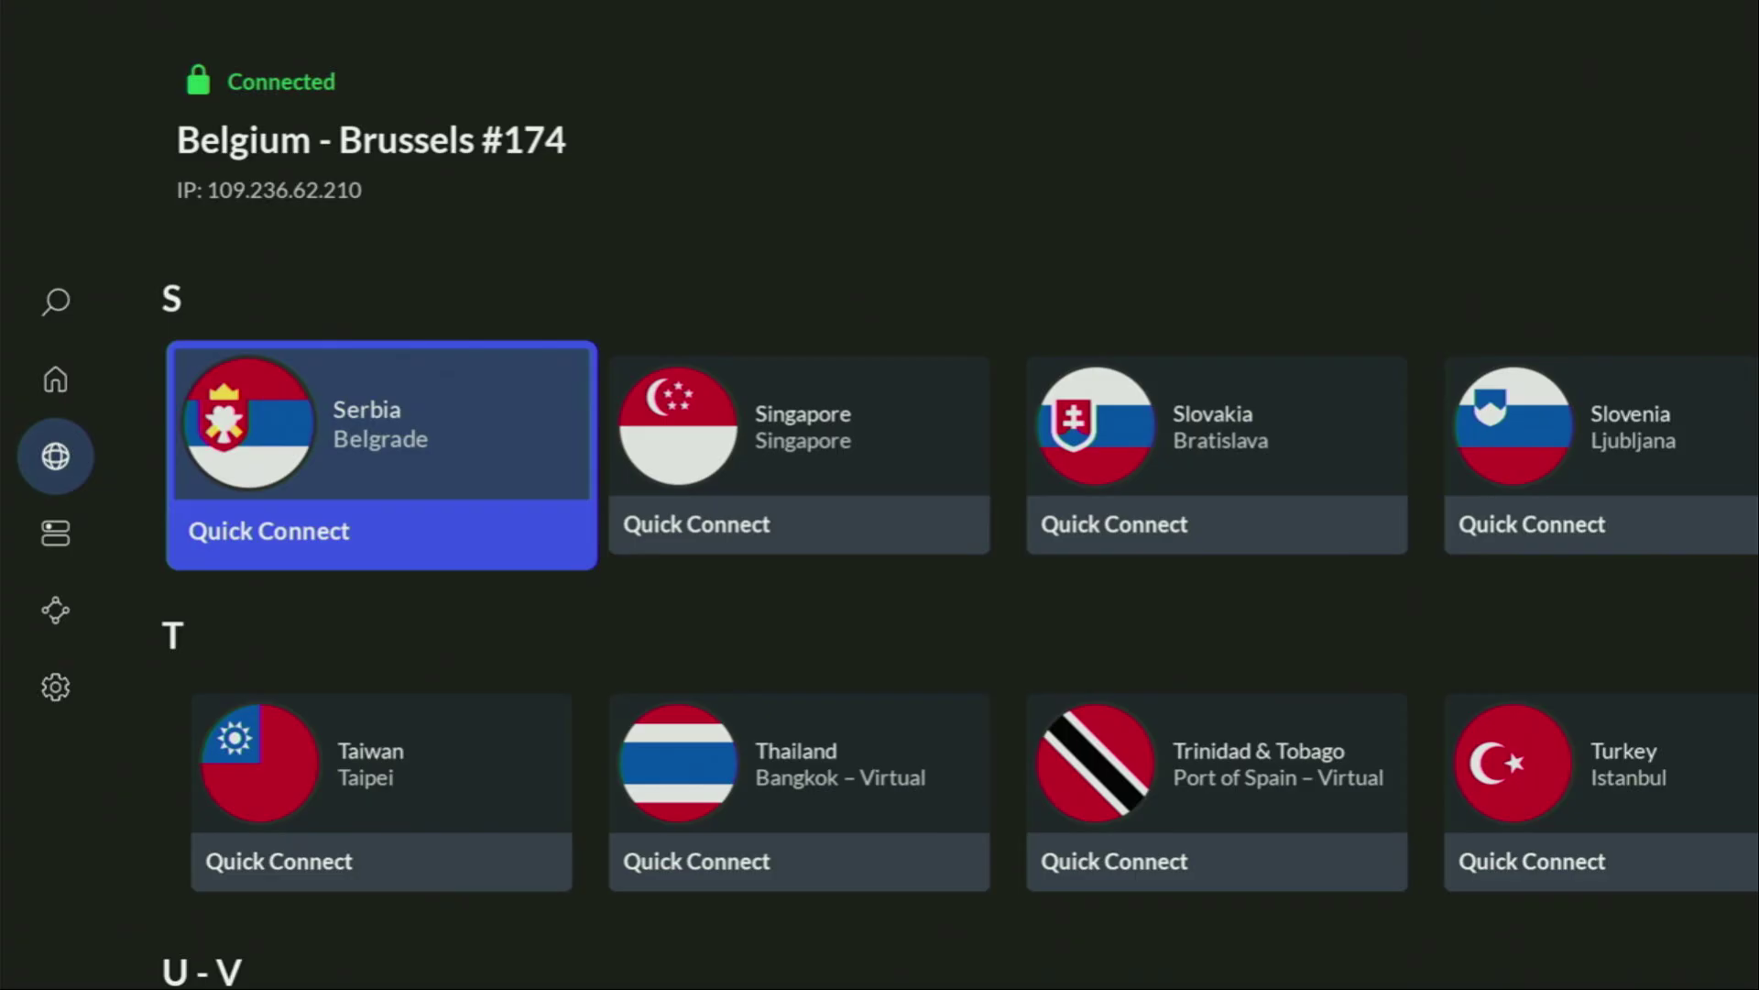
Step: Browse down to the U–V countries, then back up to L, staying on Belgium – Brussels #174
key("Down")
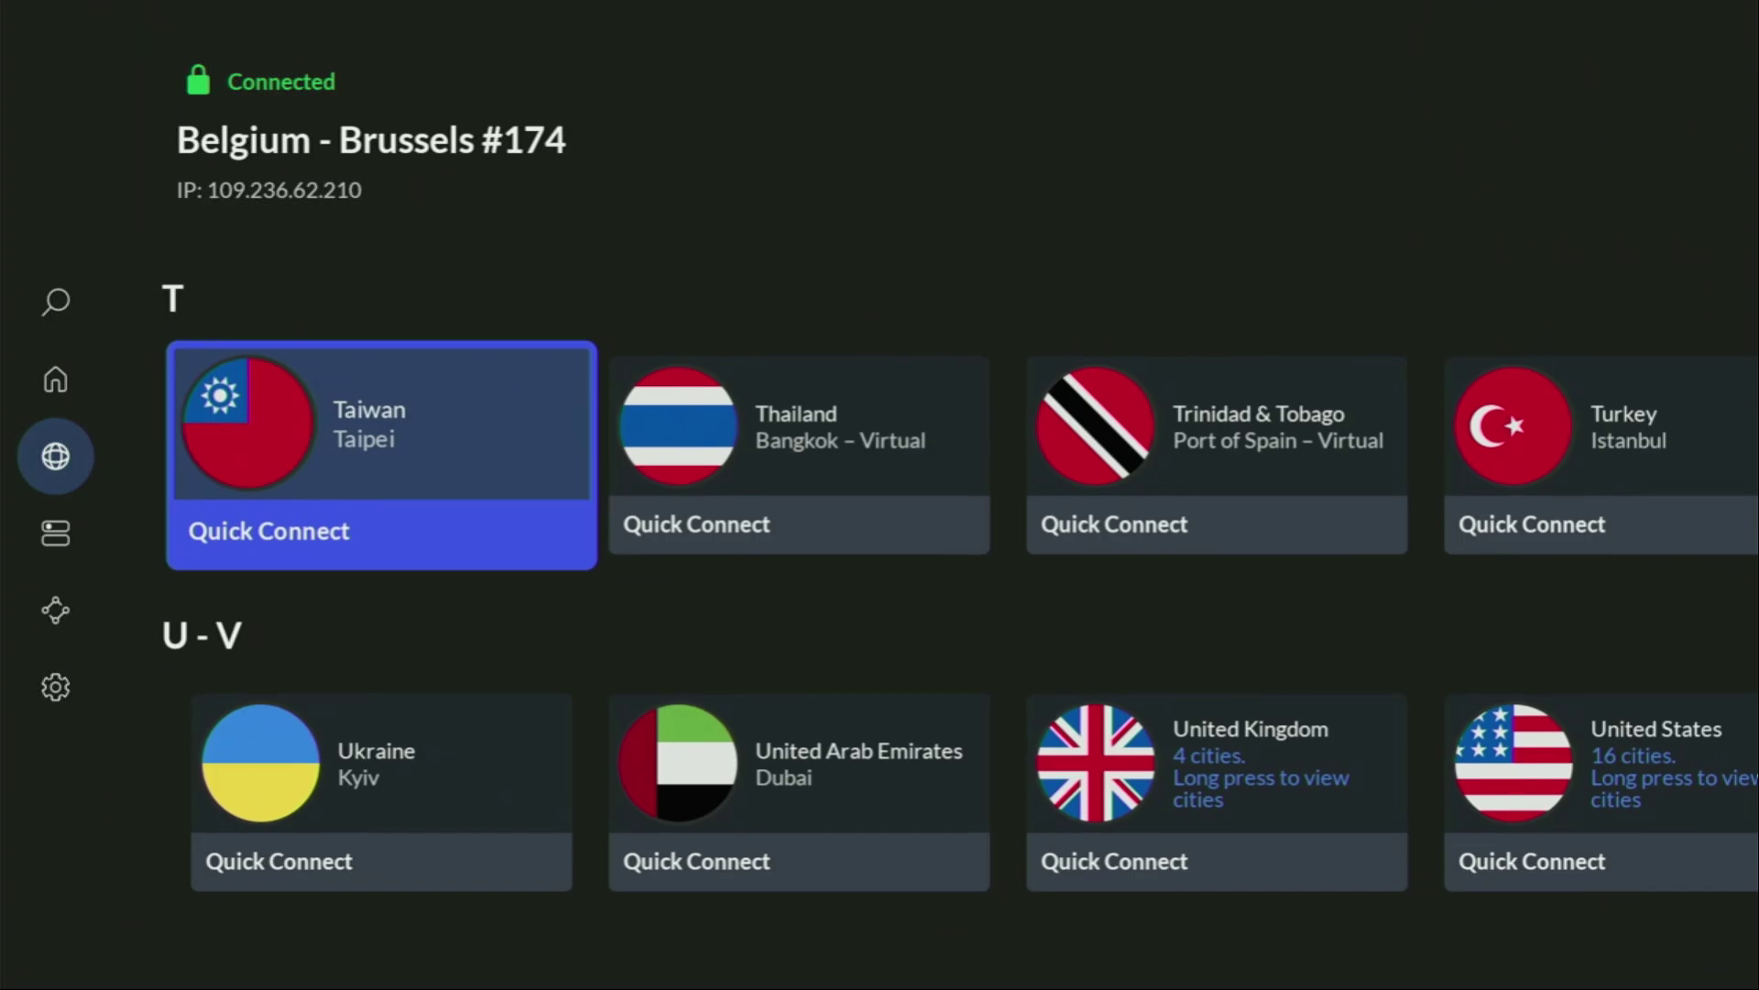
key("Down")
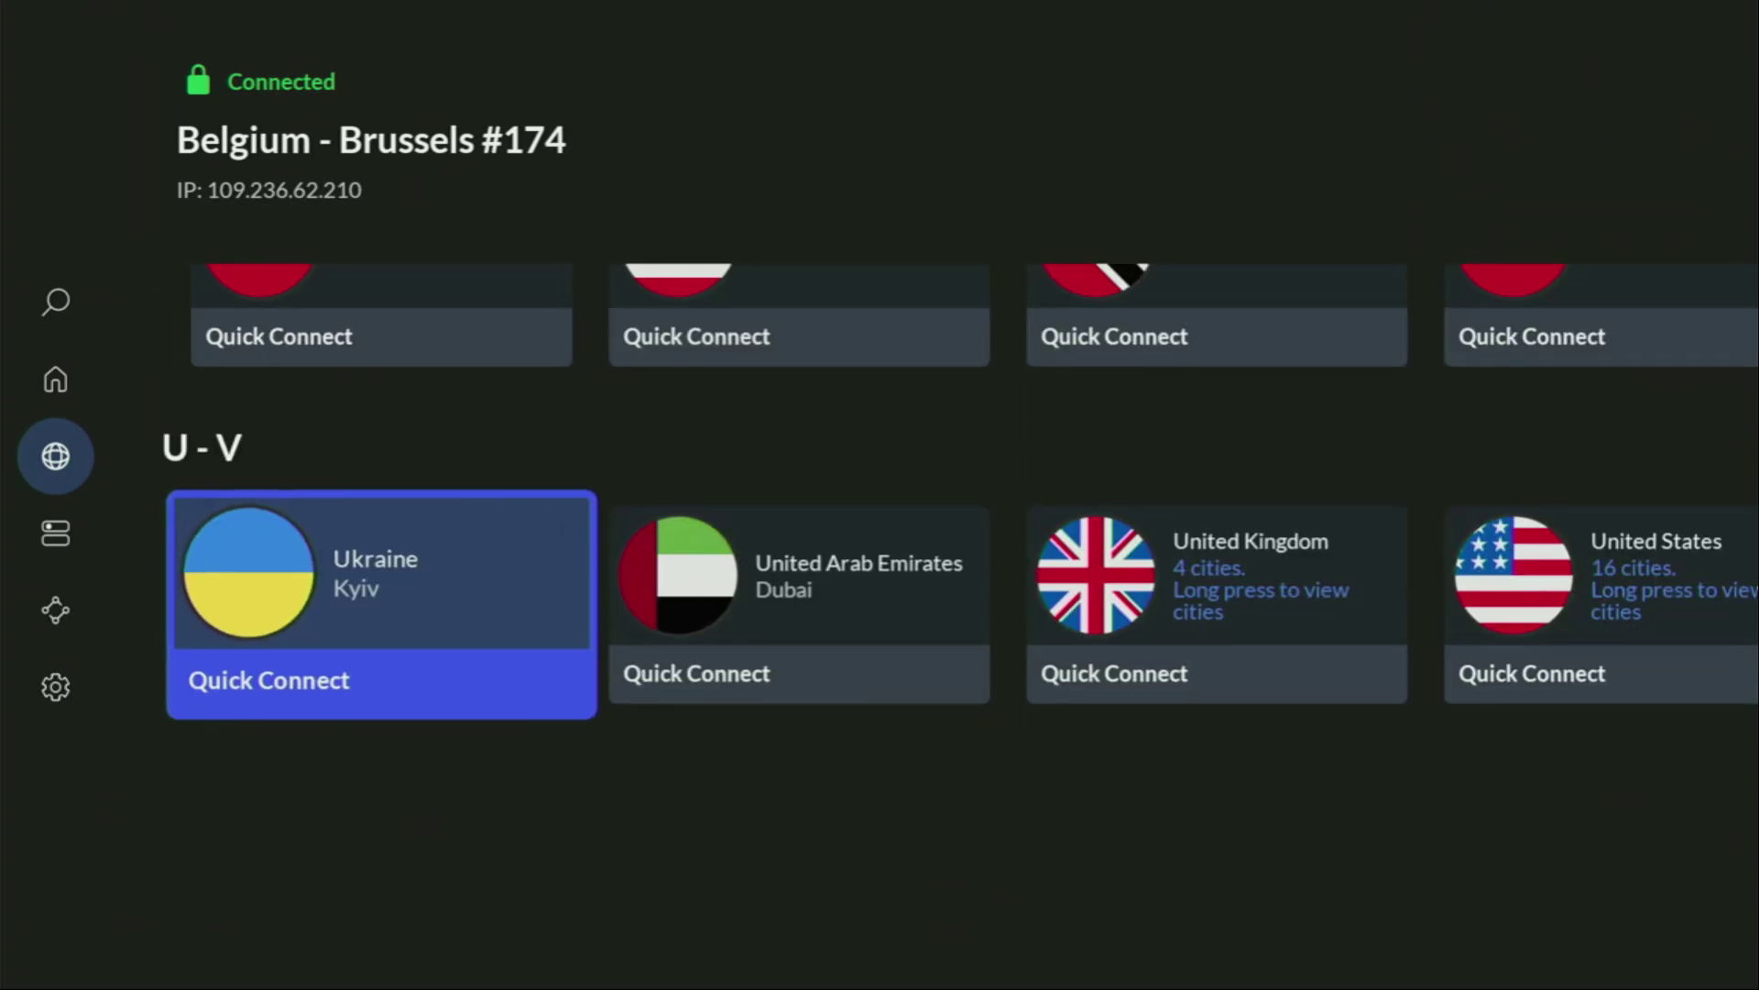
key("Up")
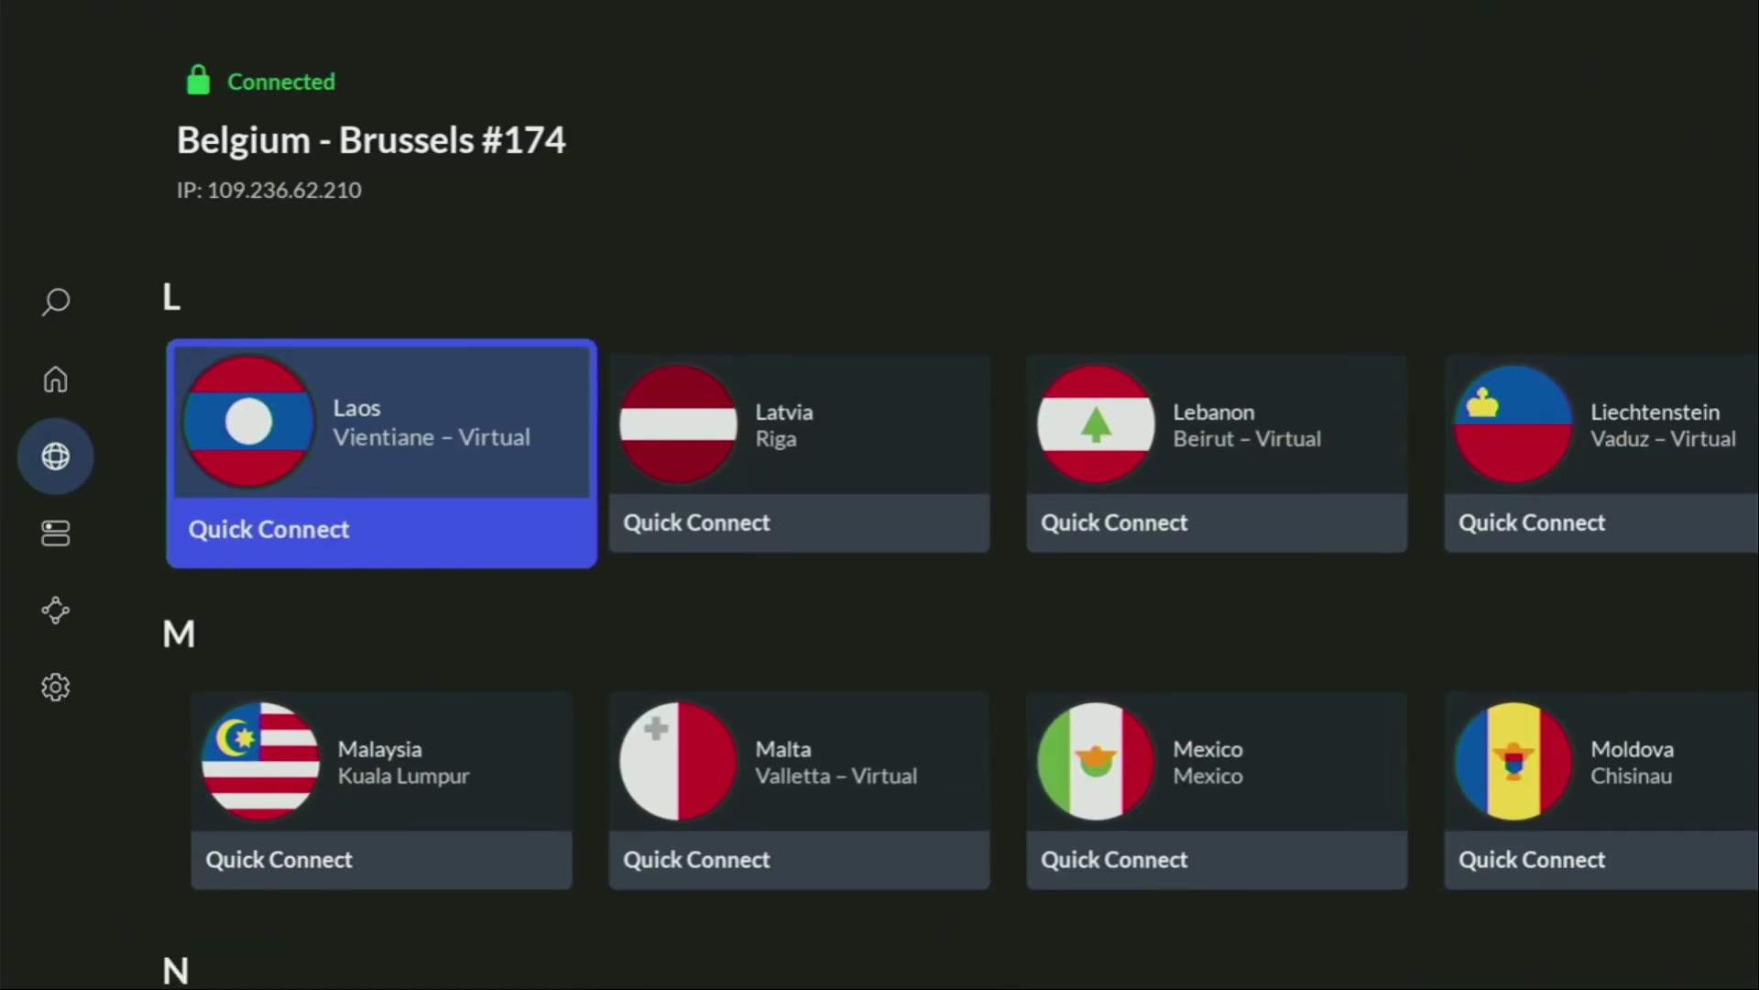
key("Up")
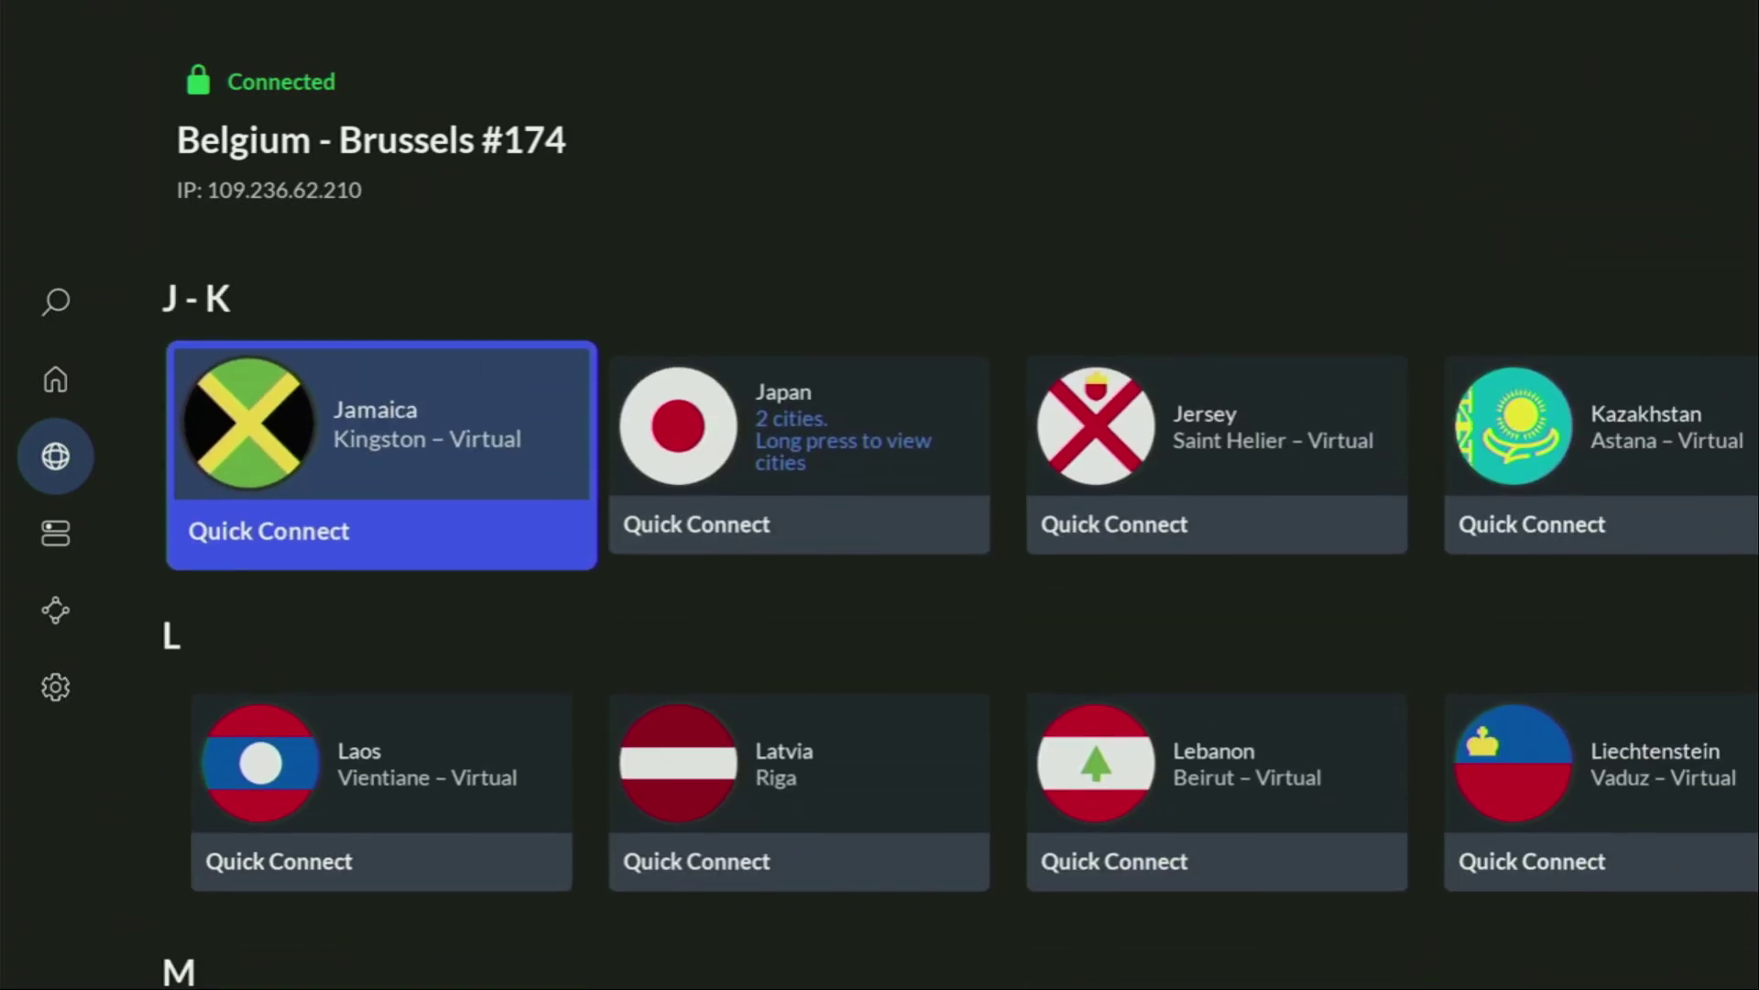
Step: Leave NordVPN and launch Downloader from Your Apps & Channels
key("Home")
key("Right")
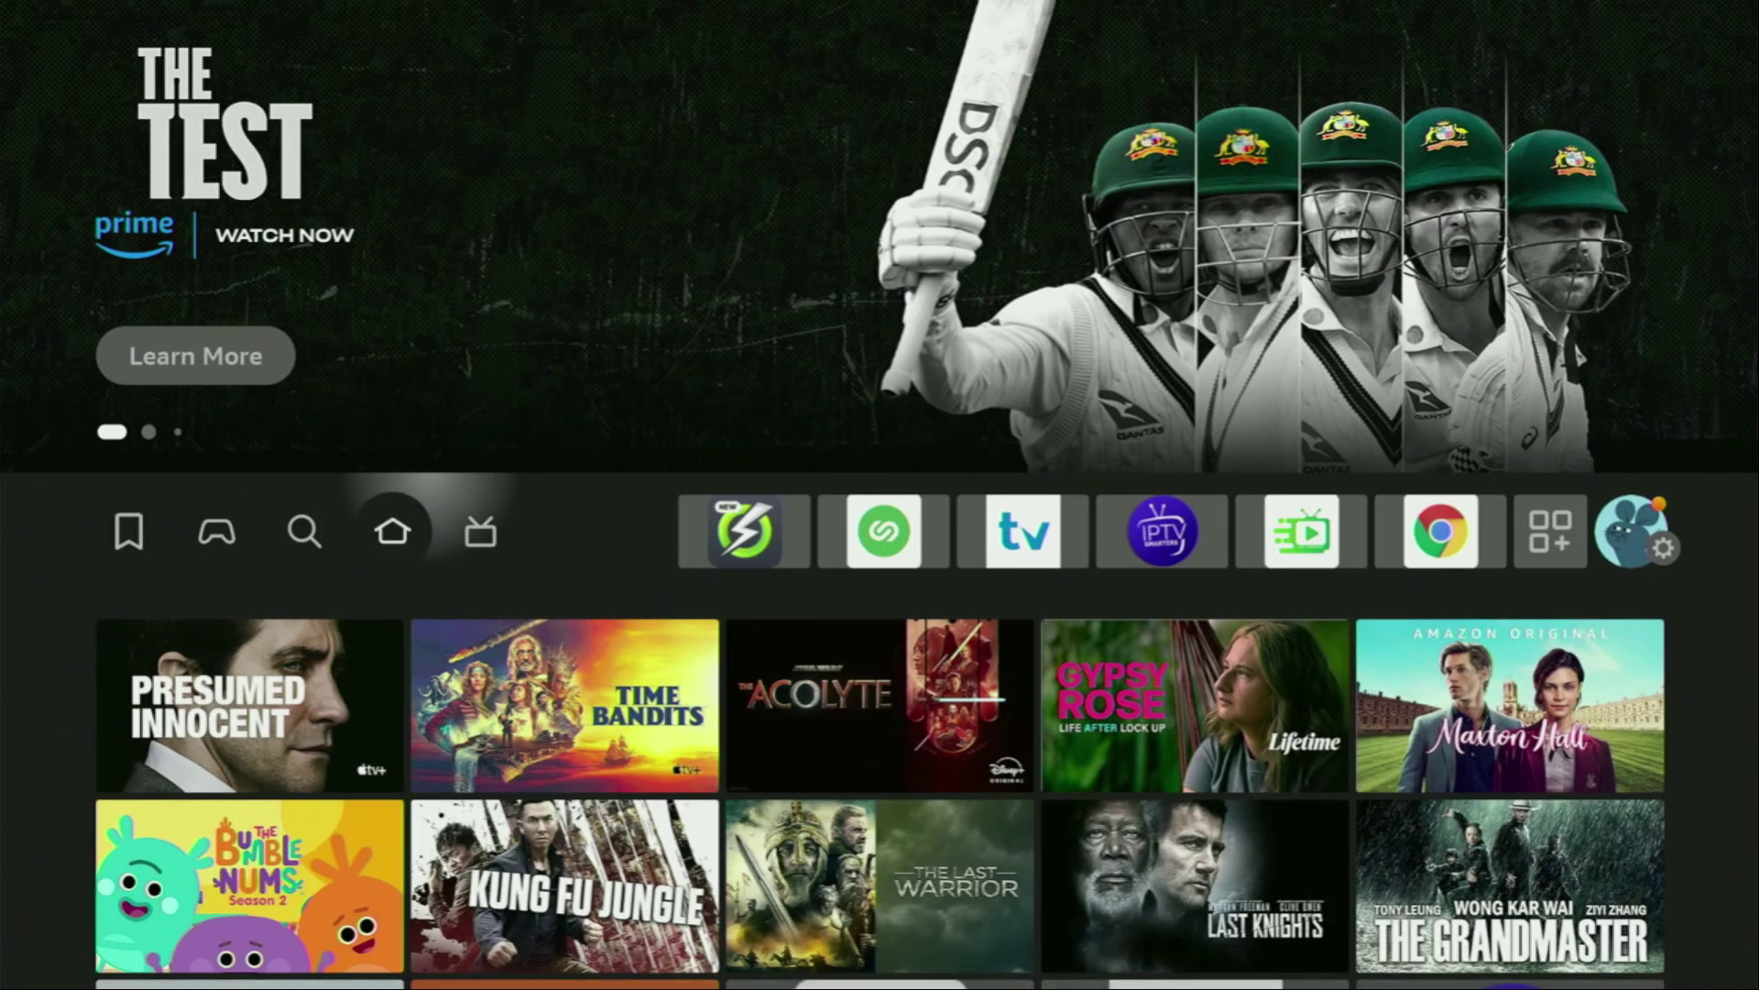
key("Right")
key("Right")
key("Right")
key("Right")
key("Right")
key("Right")
key("Right")
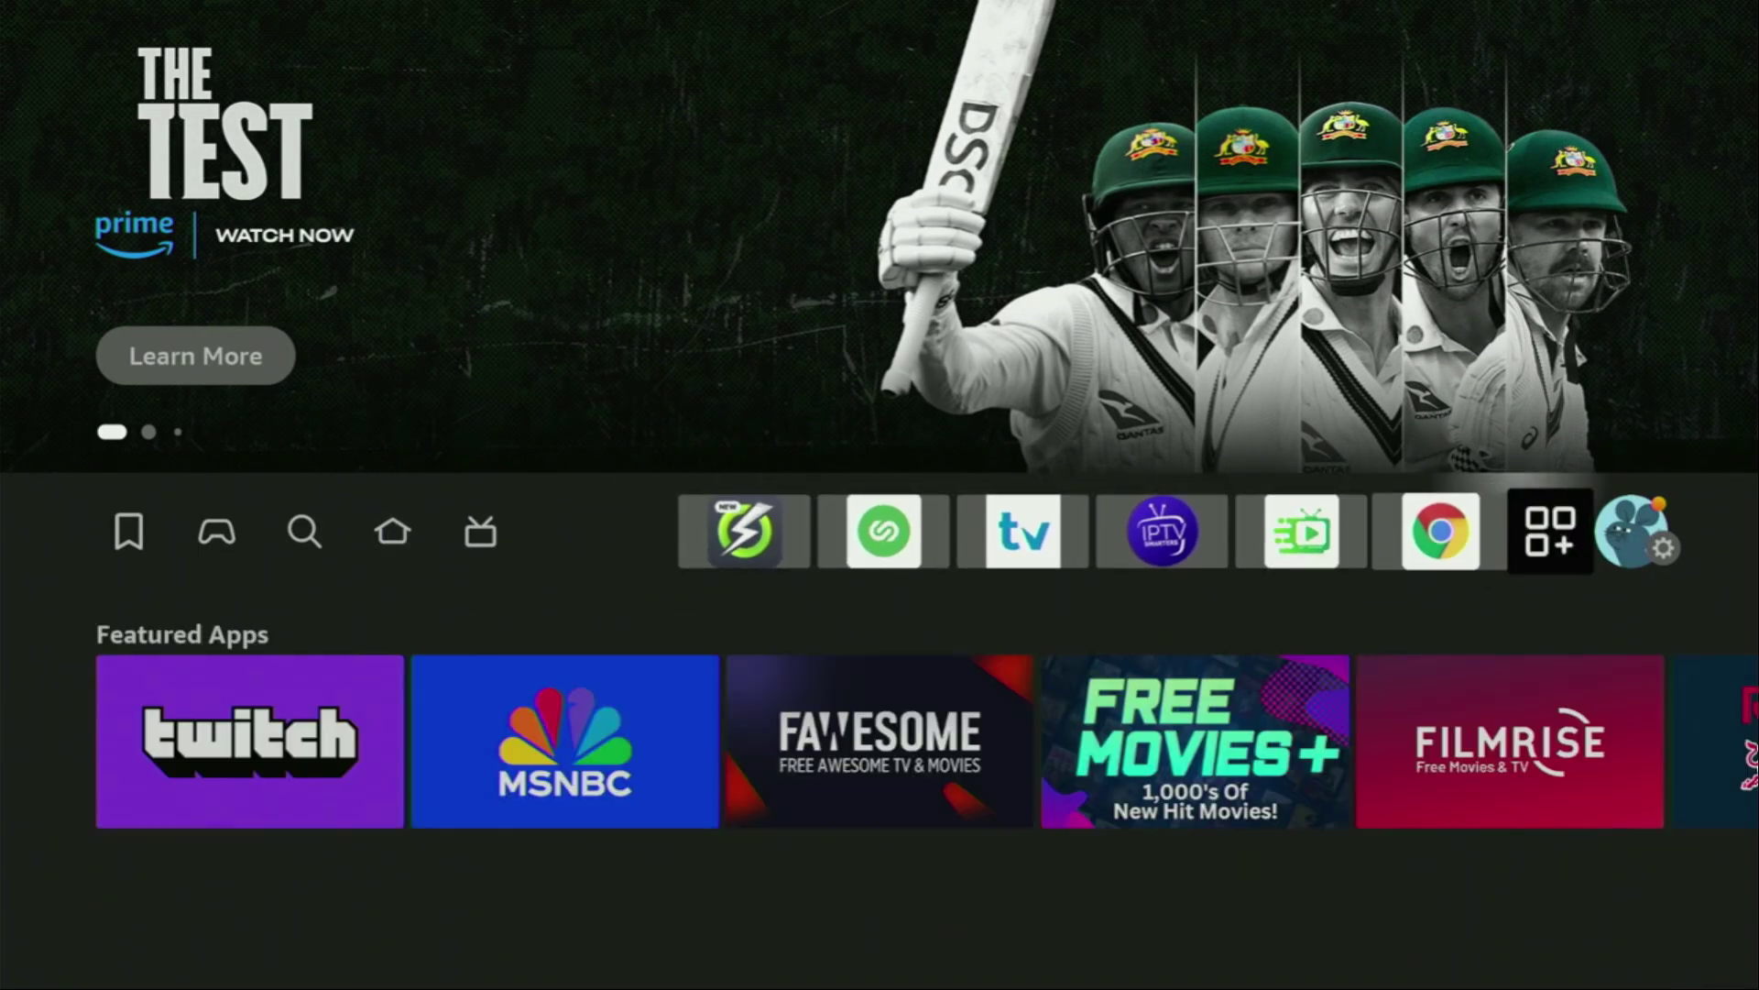
key("Return")
key("Right")
key("Right")
key("Right")
key("Right")
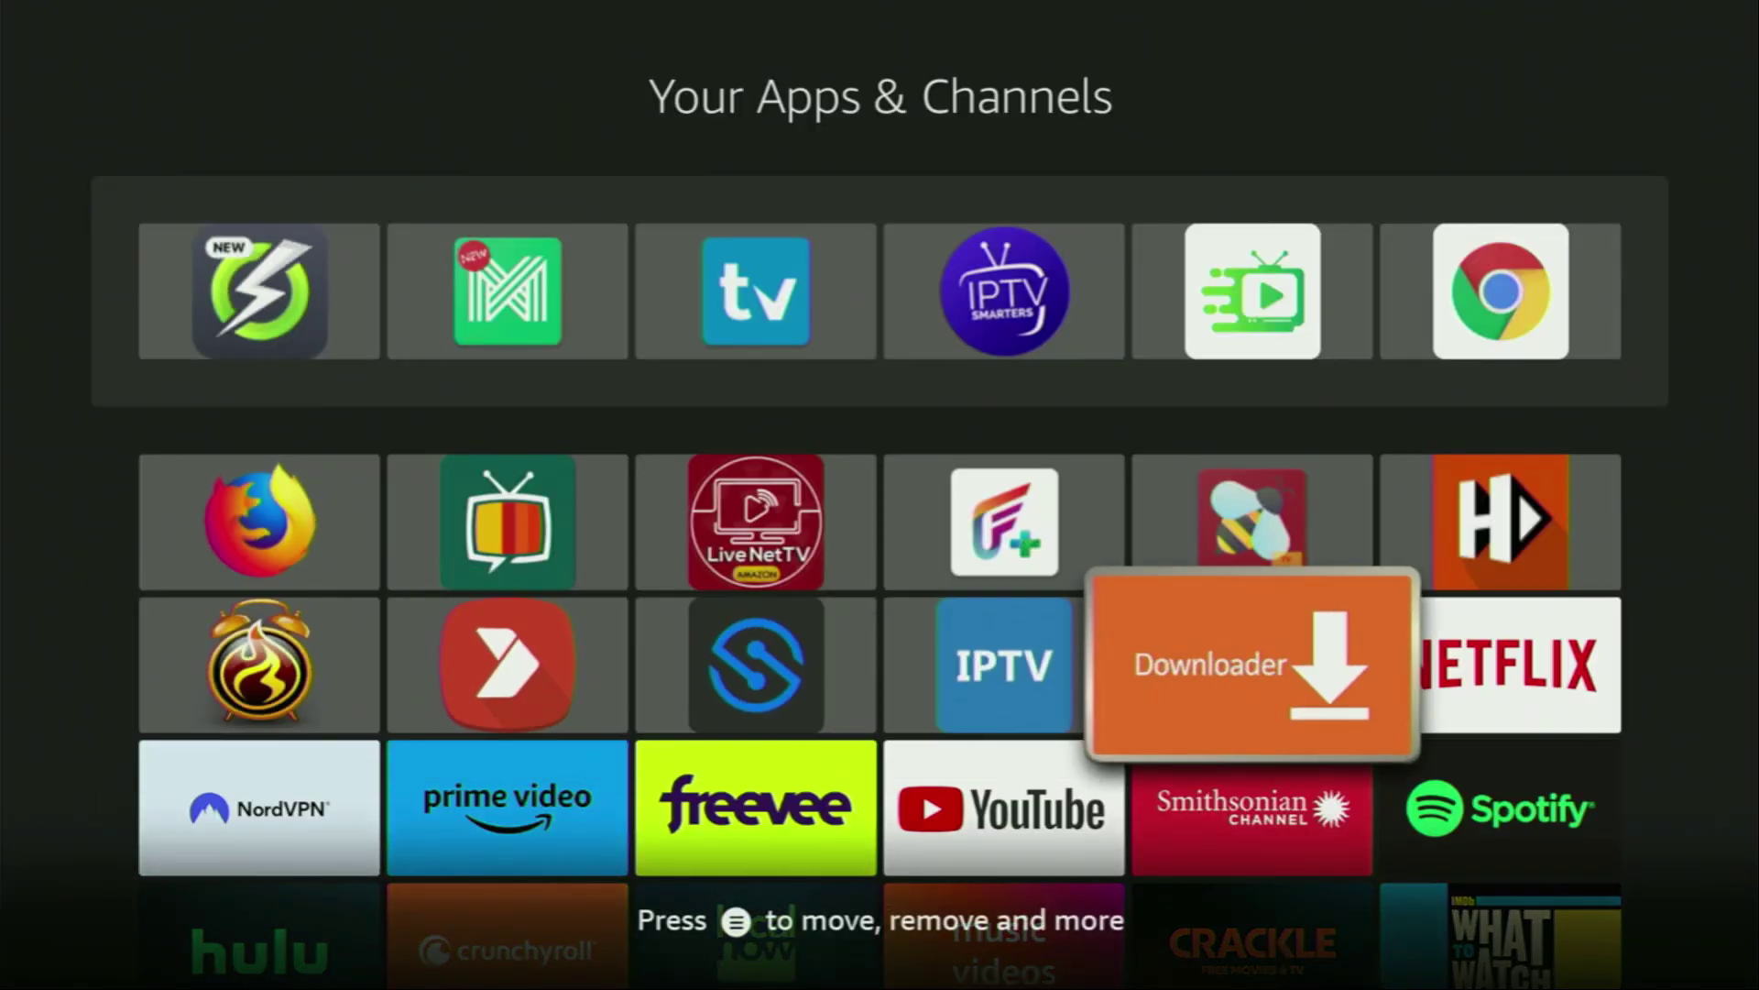
key("Return")
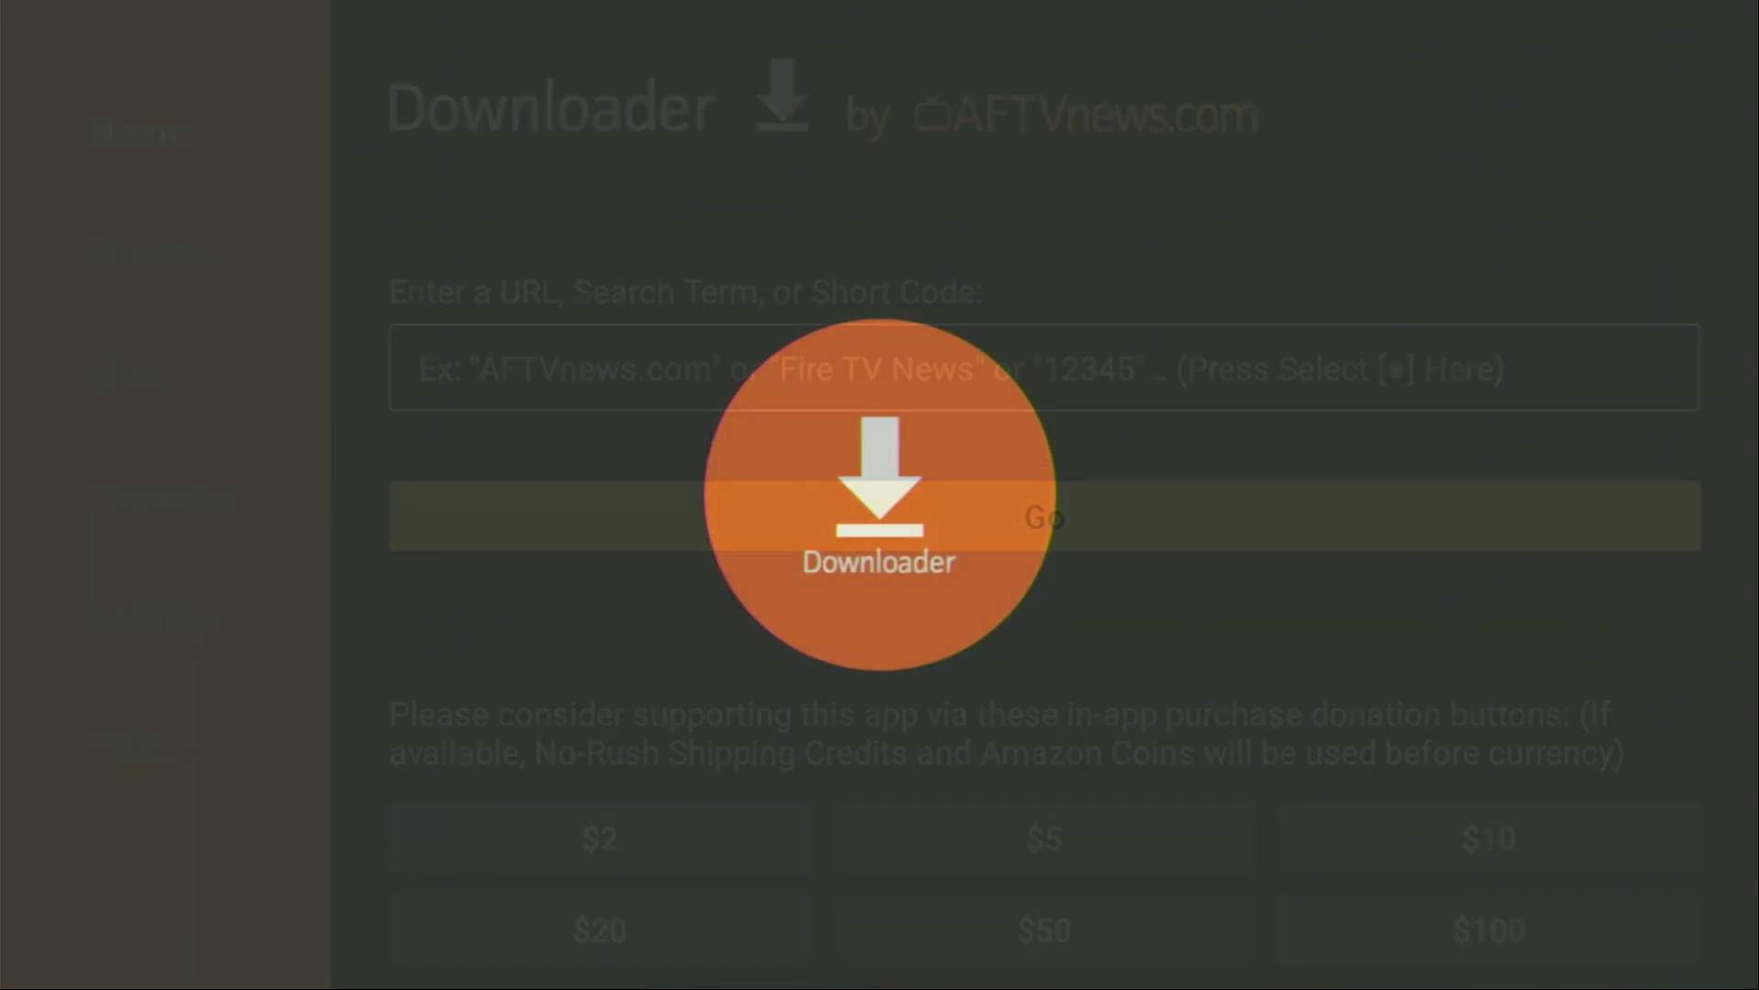
Step: Select Home in Downloader's sidebar to show the empty URL field
key("Left")
key("Up")
key("Up")
key("Up")
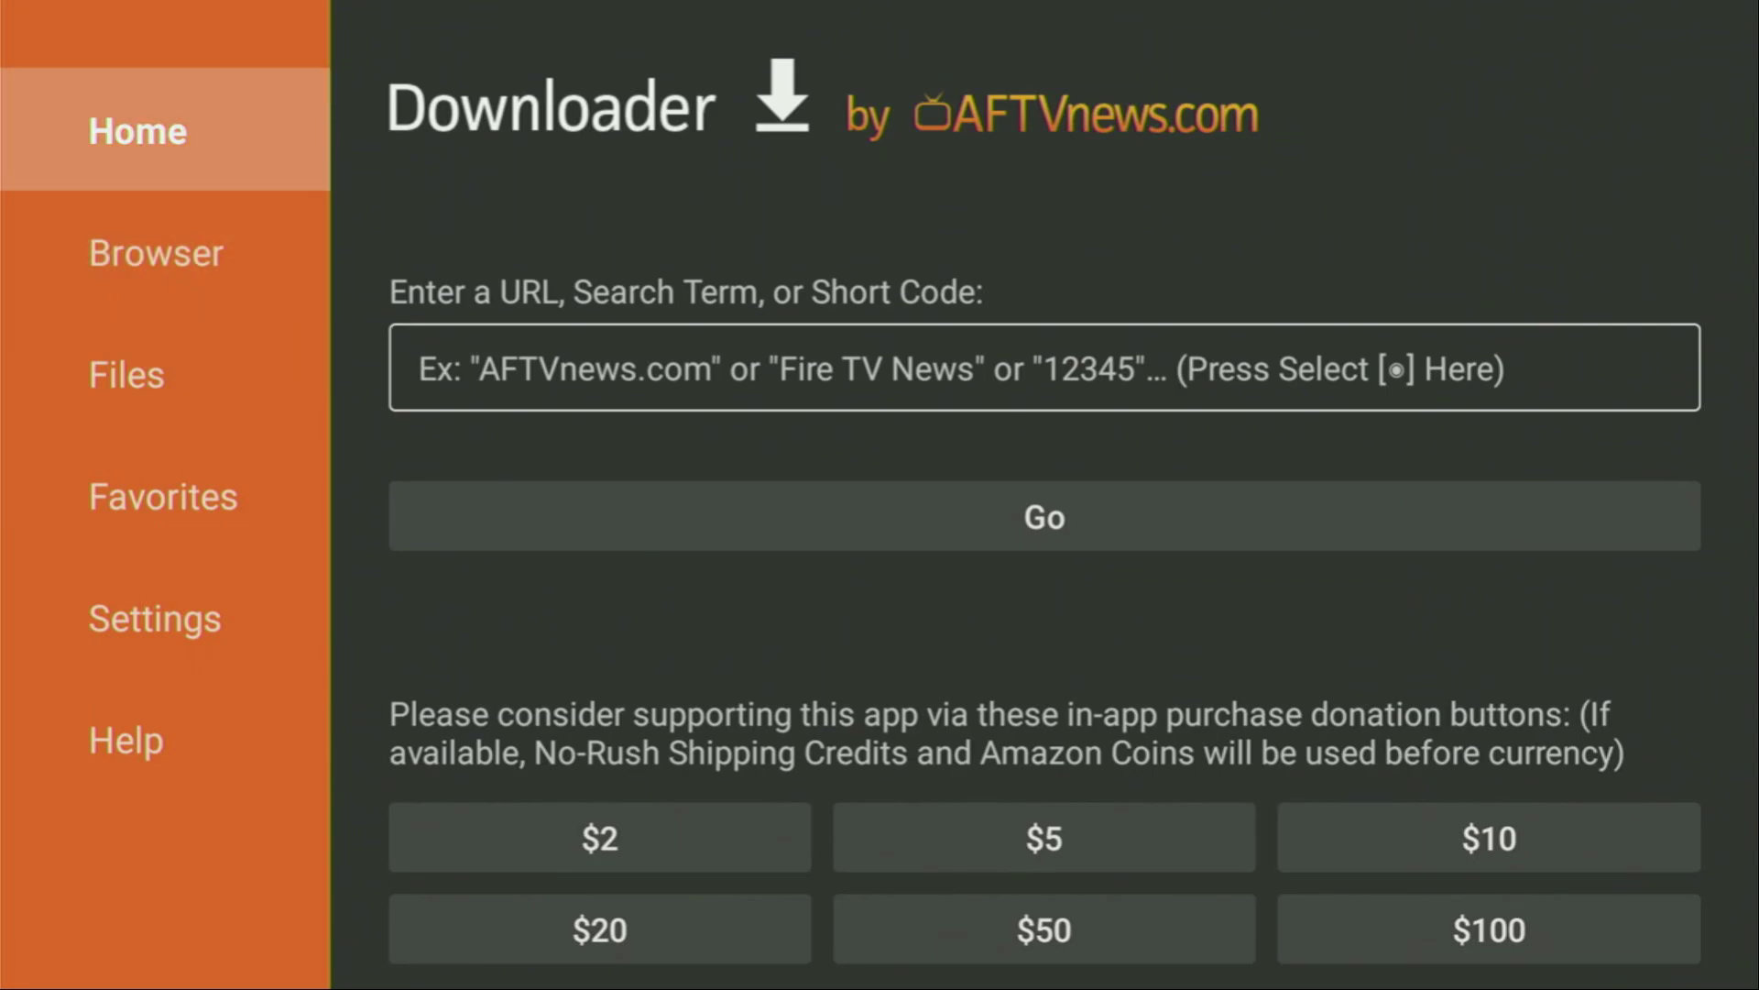
key("Down")
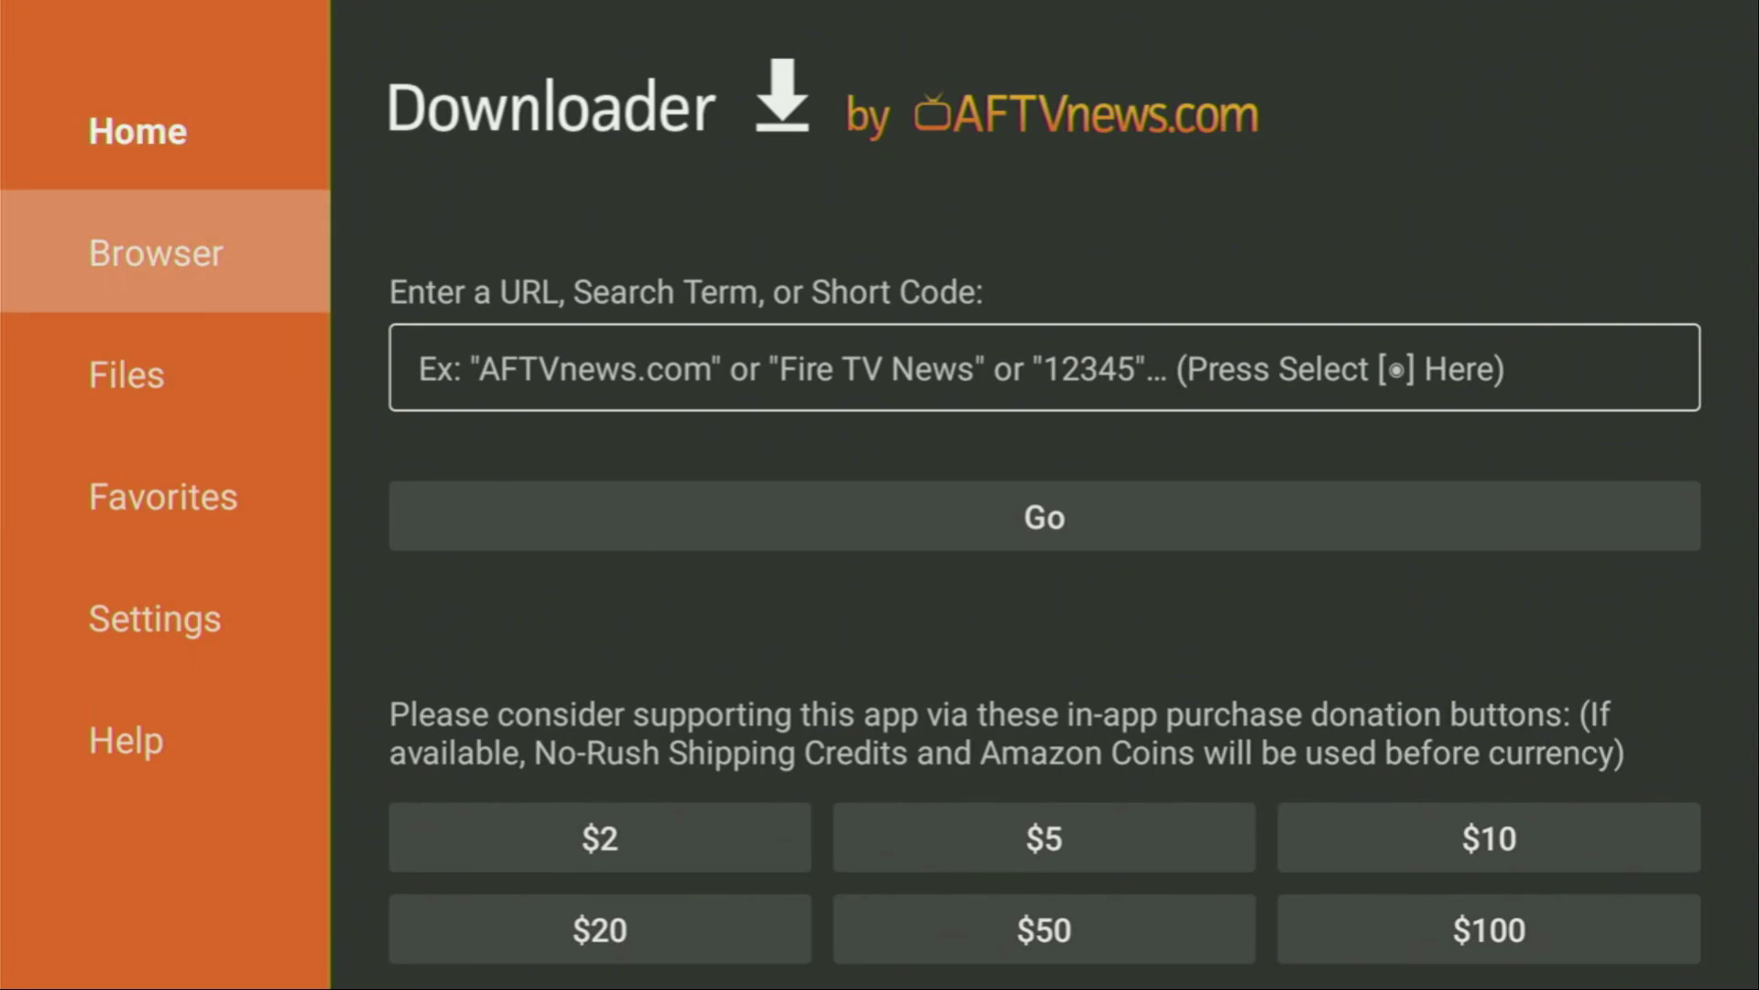
key("Up")
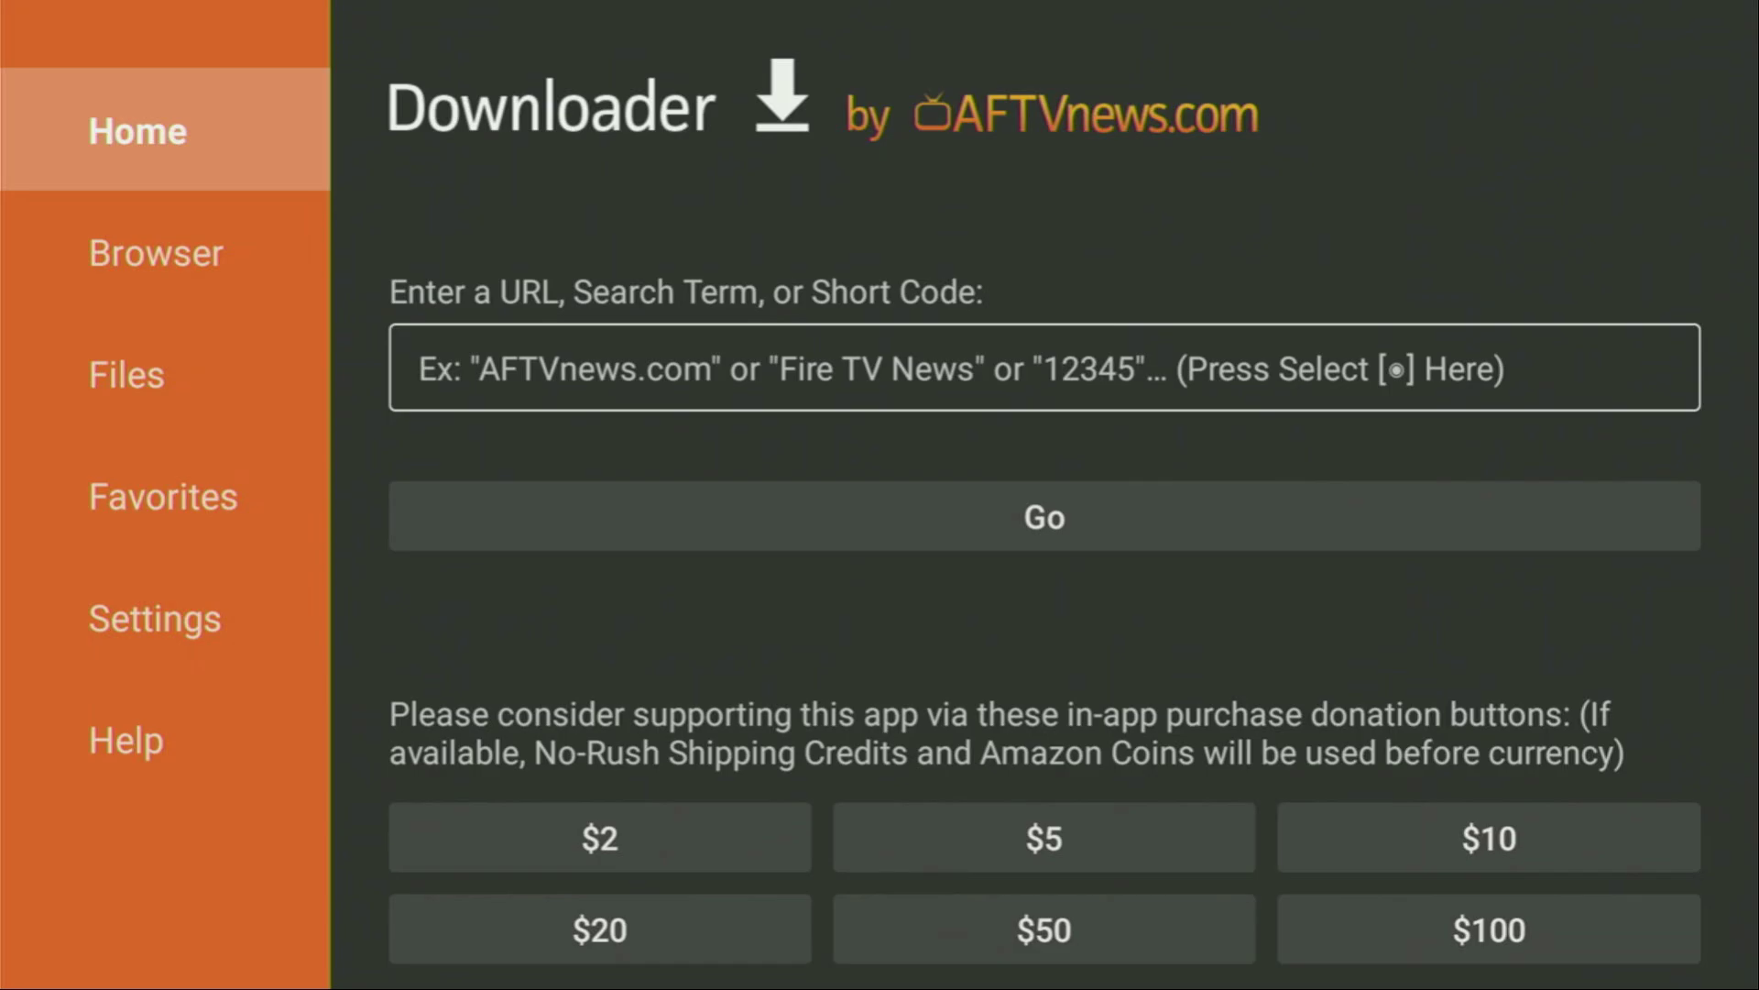
Step: Type 'unlinked' into Downloader's address field with the on-screen keyboard
key("Right")
key("Return")
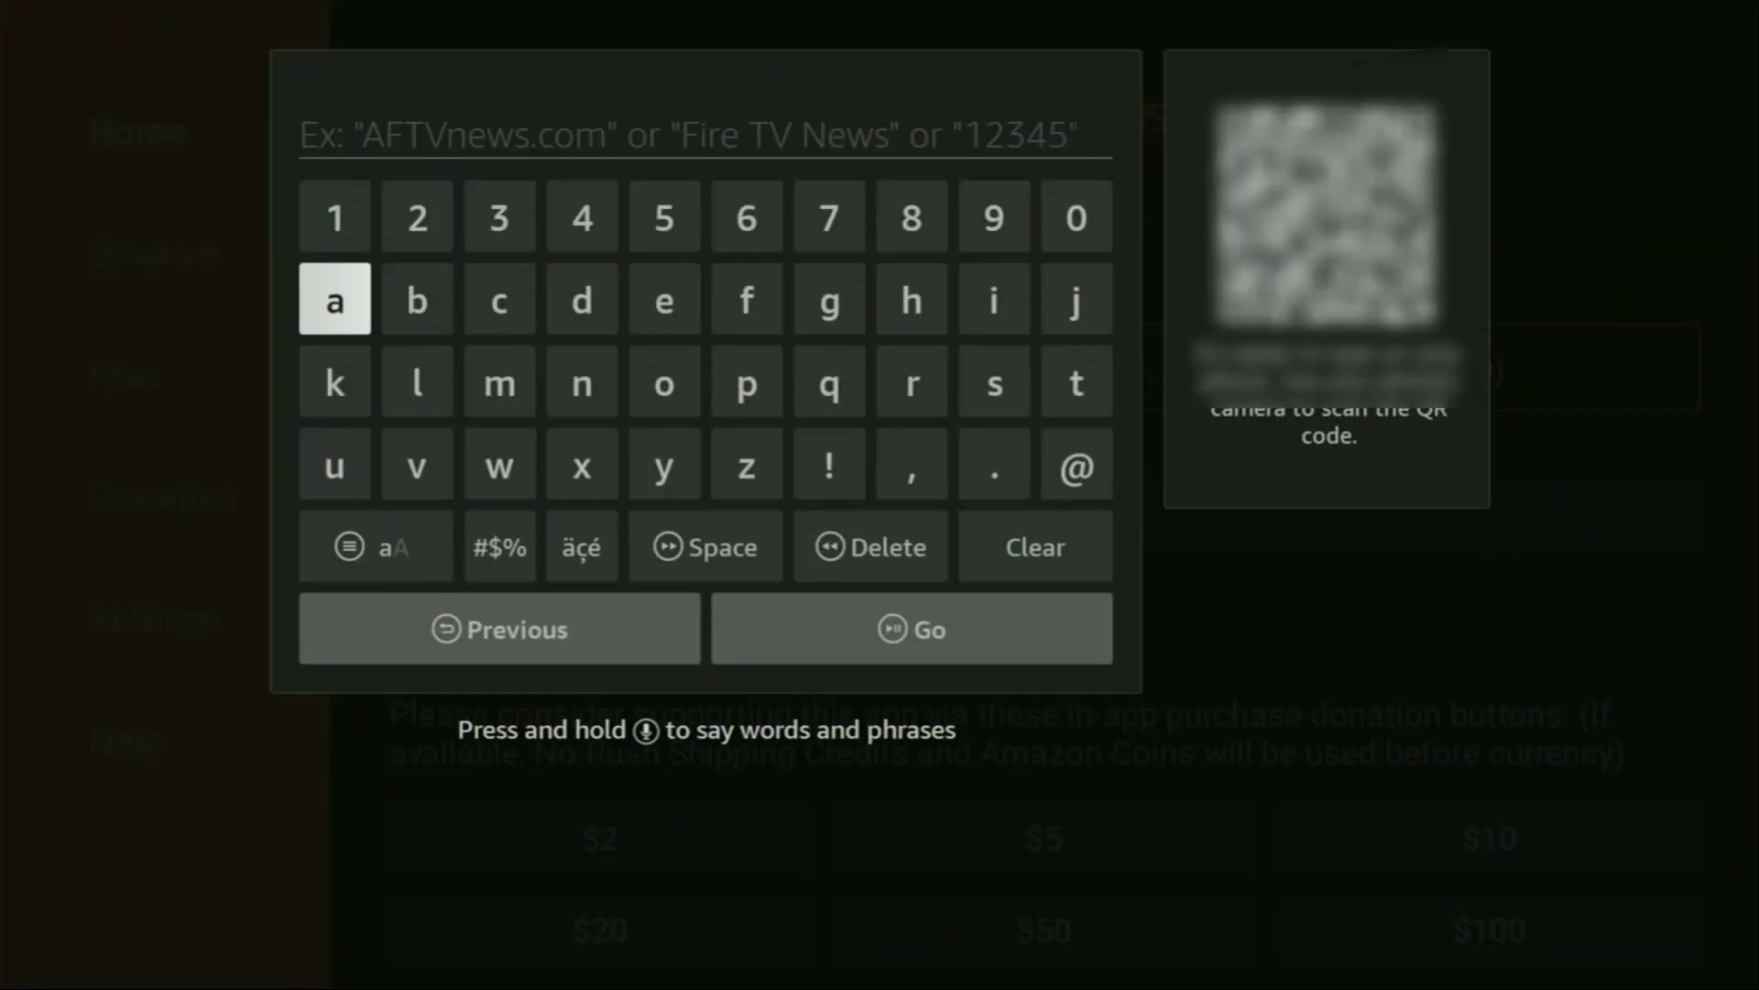
key("Down")
key("Down")
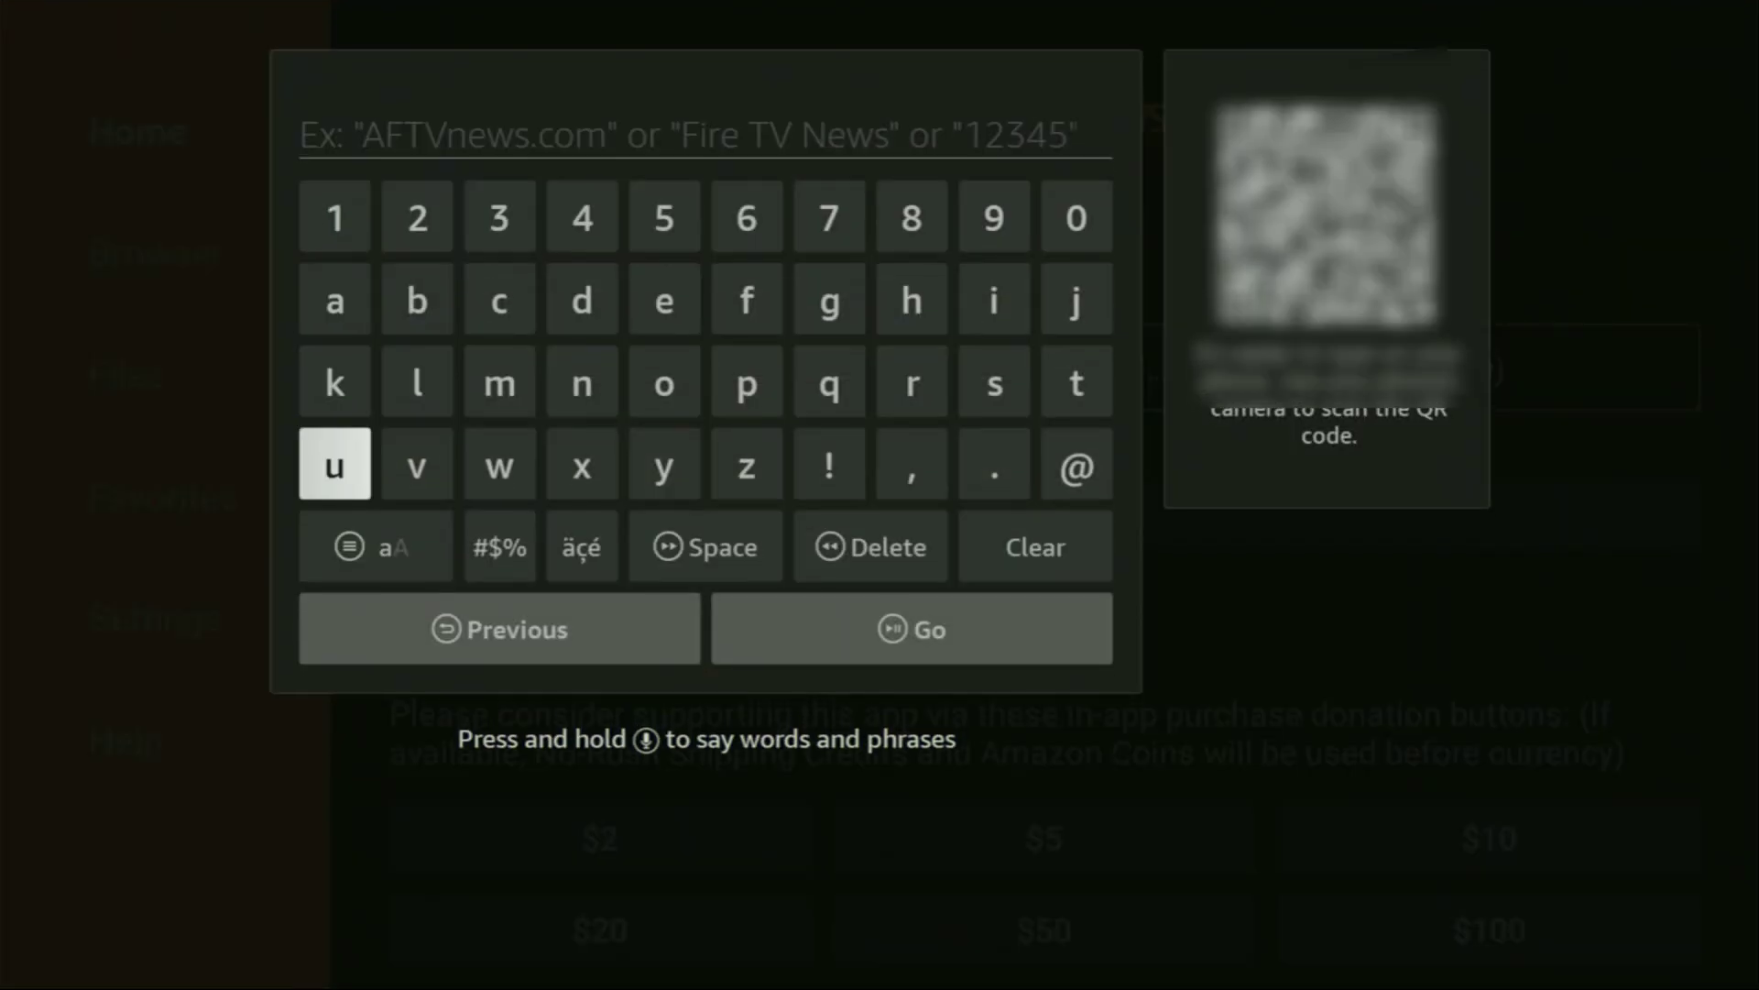
key("Return")
key("Up")
key("Right")
key("Right")
key("Right")
key("Return")
key("Left")
key("Left")
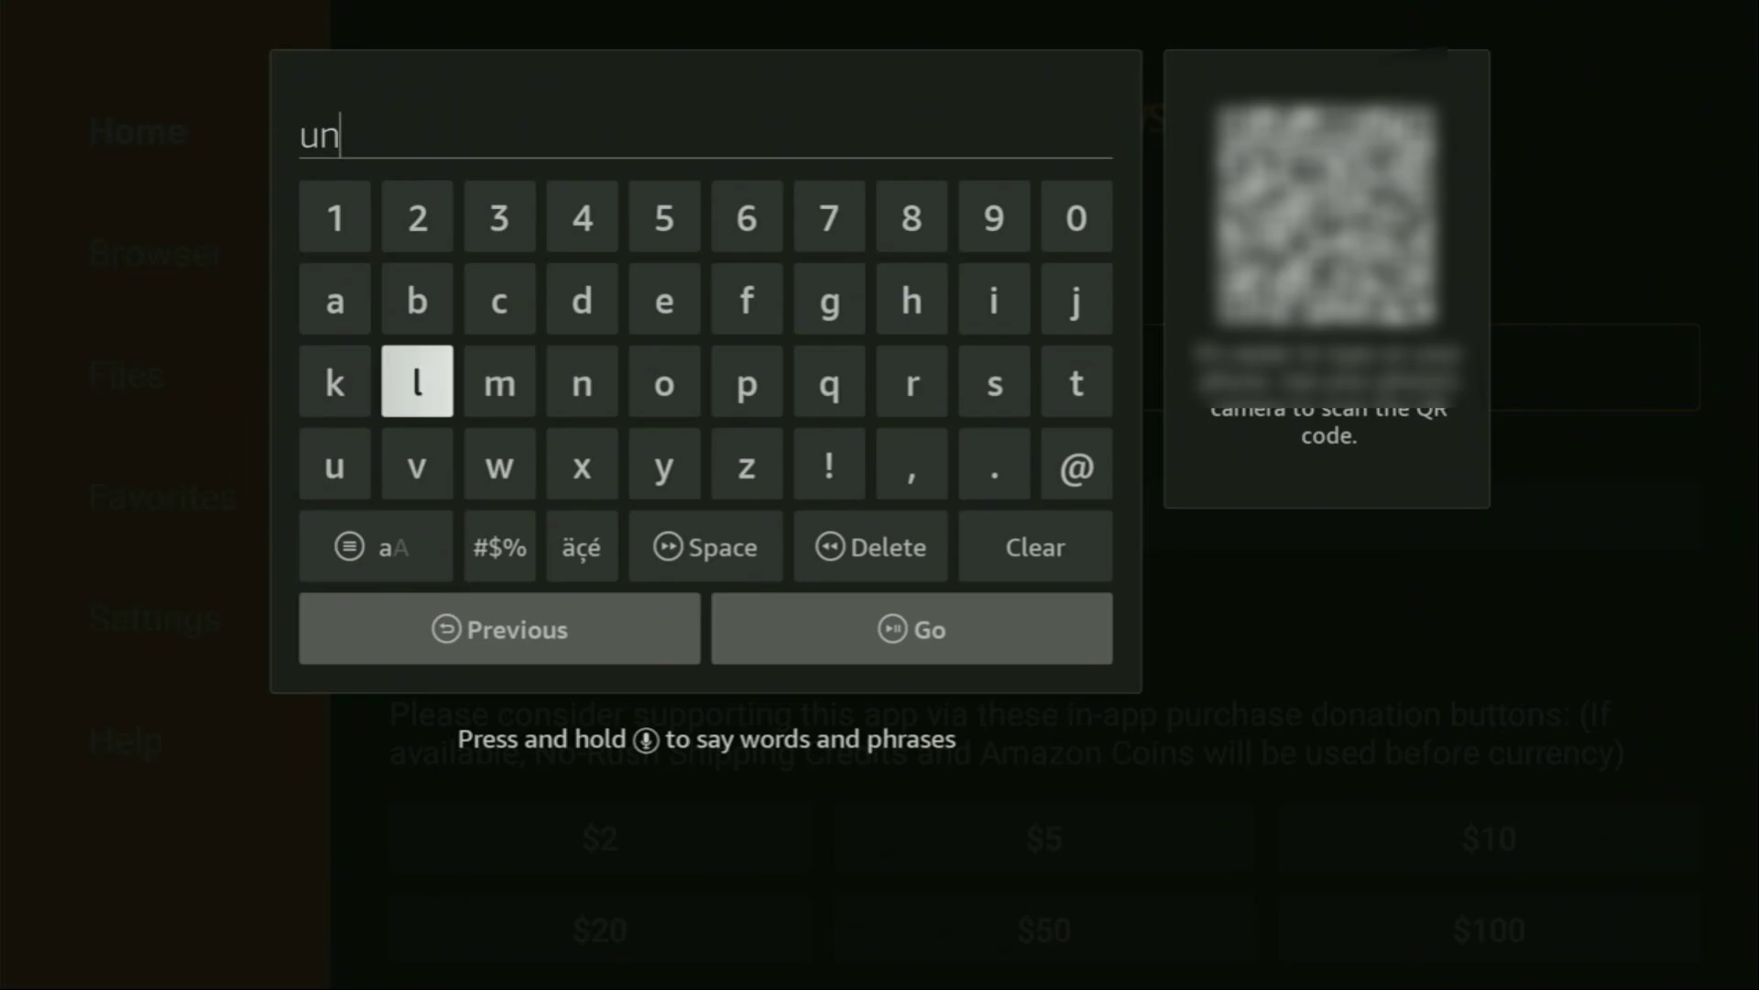
key("Return")
key("Up")
key("Right")
key("Right")
key("Right")
key("Right")
key("Right")
key("Right")
key("Right")
key("Return")
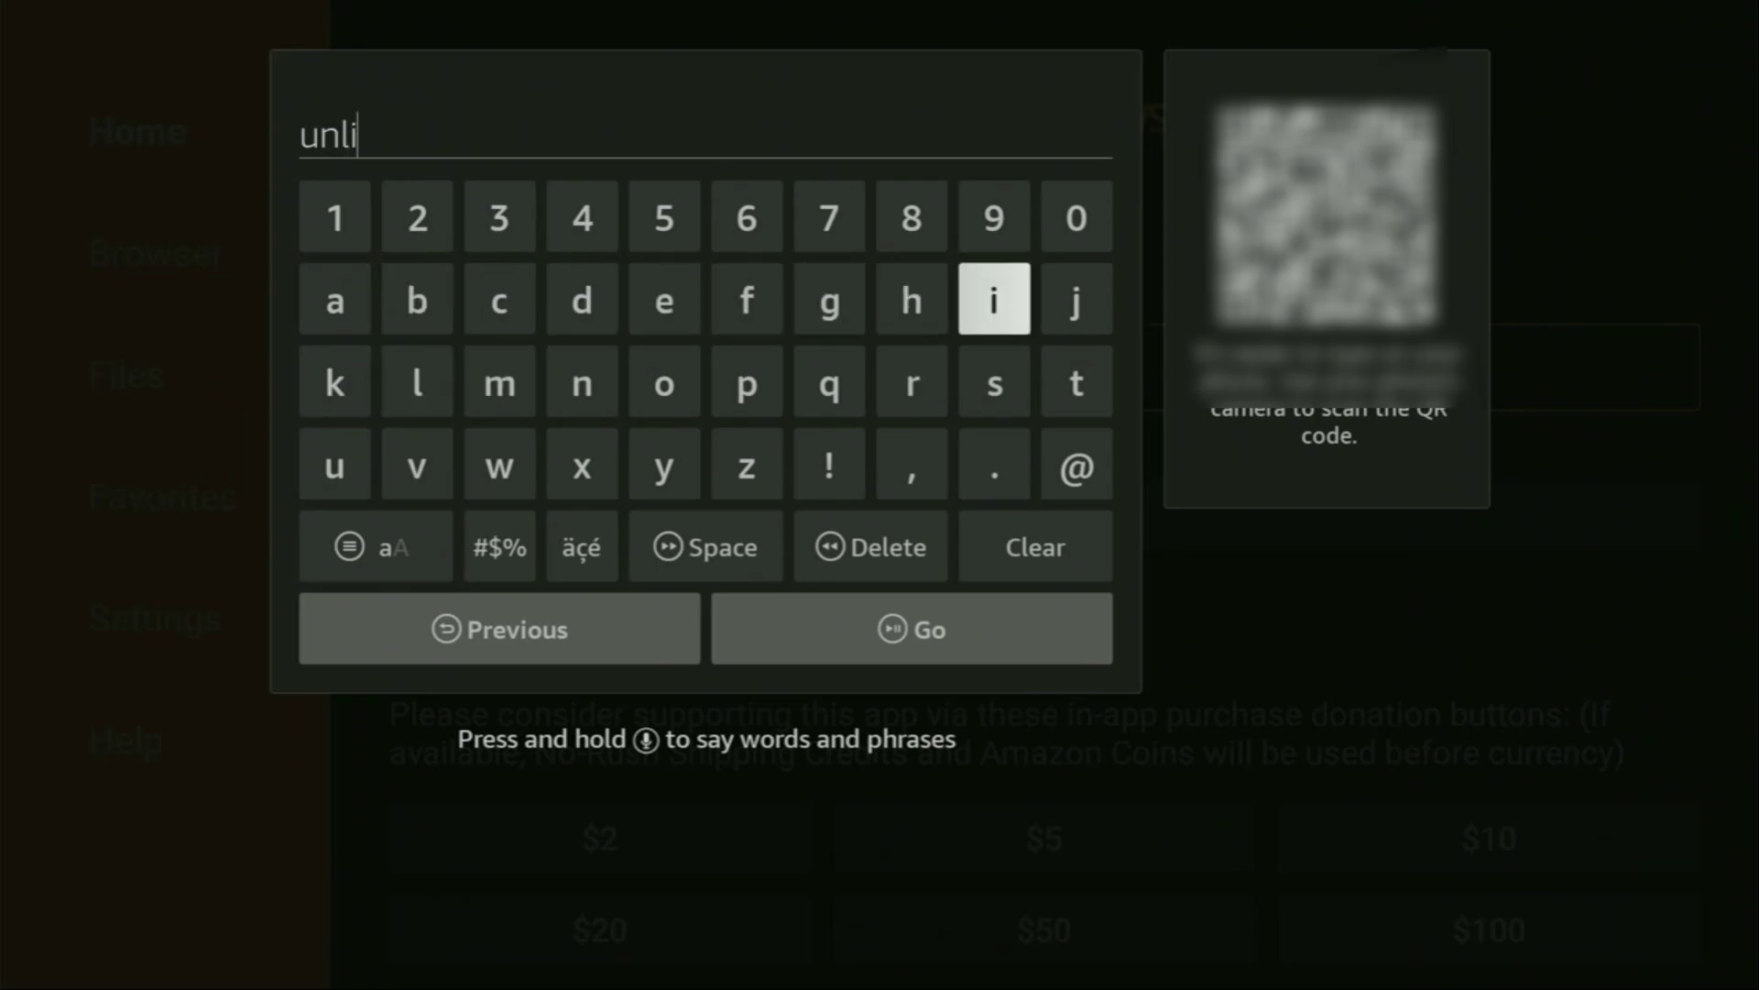
key("Down")
key("Left")
key("Left")
key("Left")
key("Left")
key("Left")
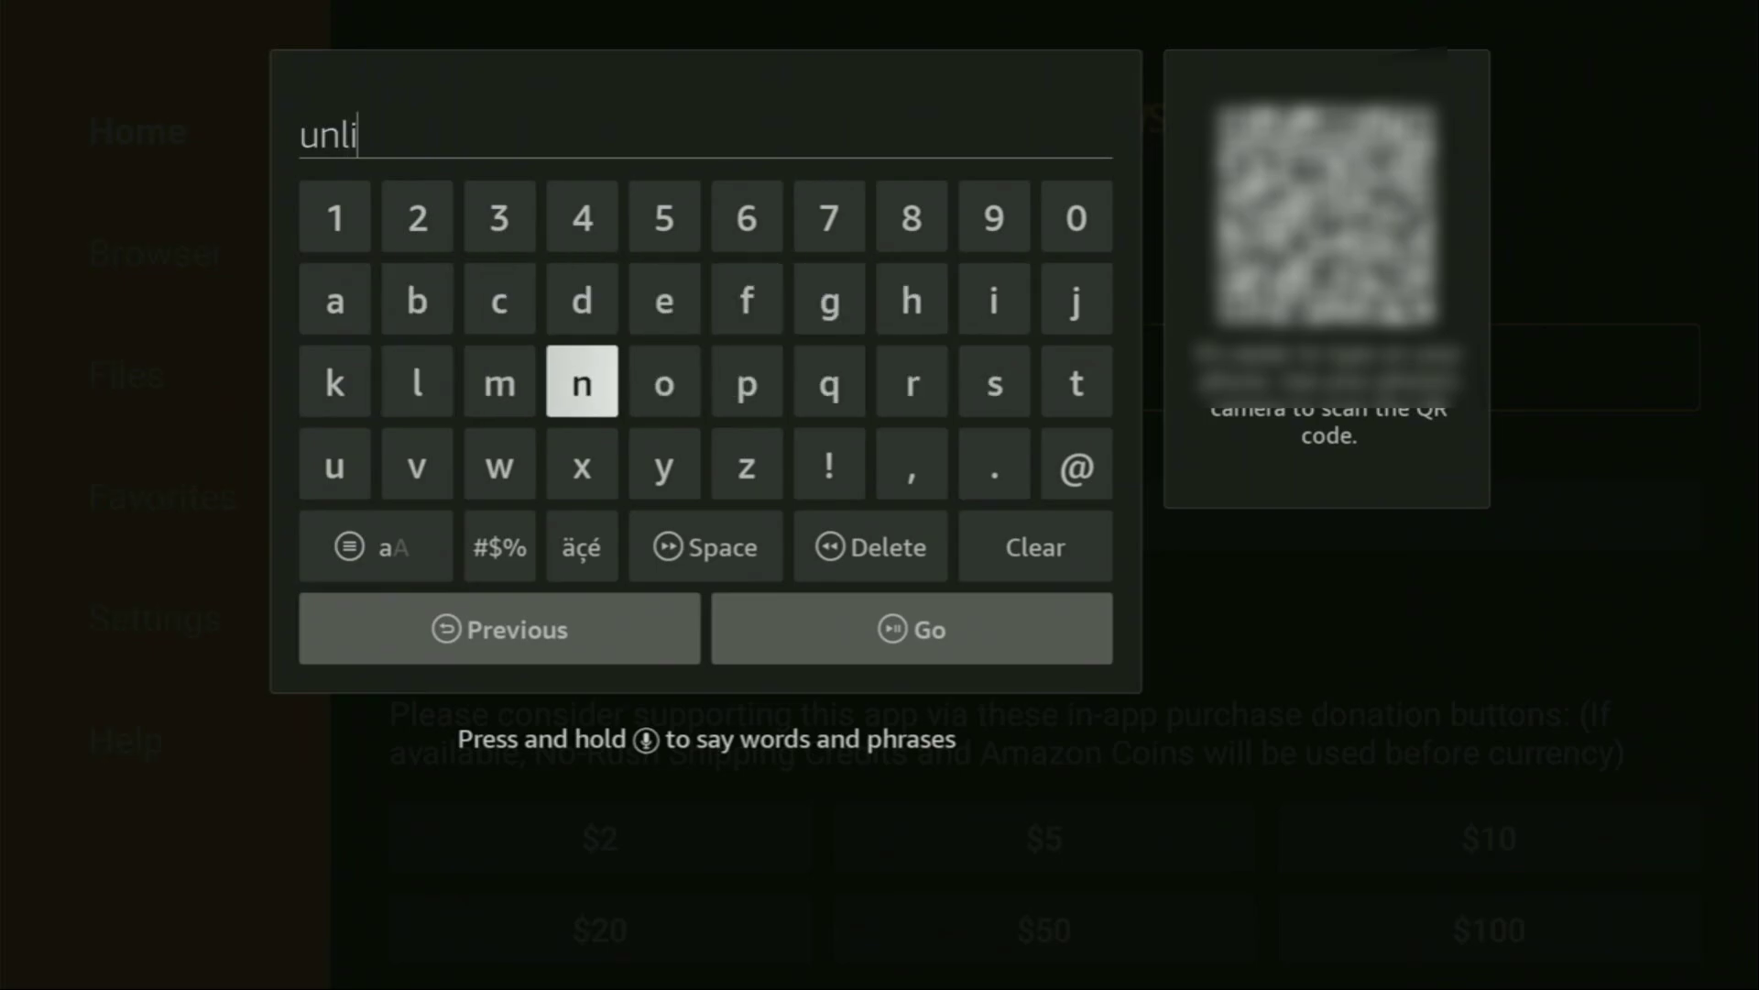
key("Return")
key("Left")
key("Left")
key("Left")
key("Return")
key("Up")
key("Right")
key("Right")
key("Right")
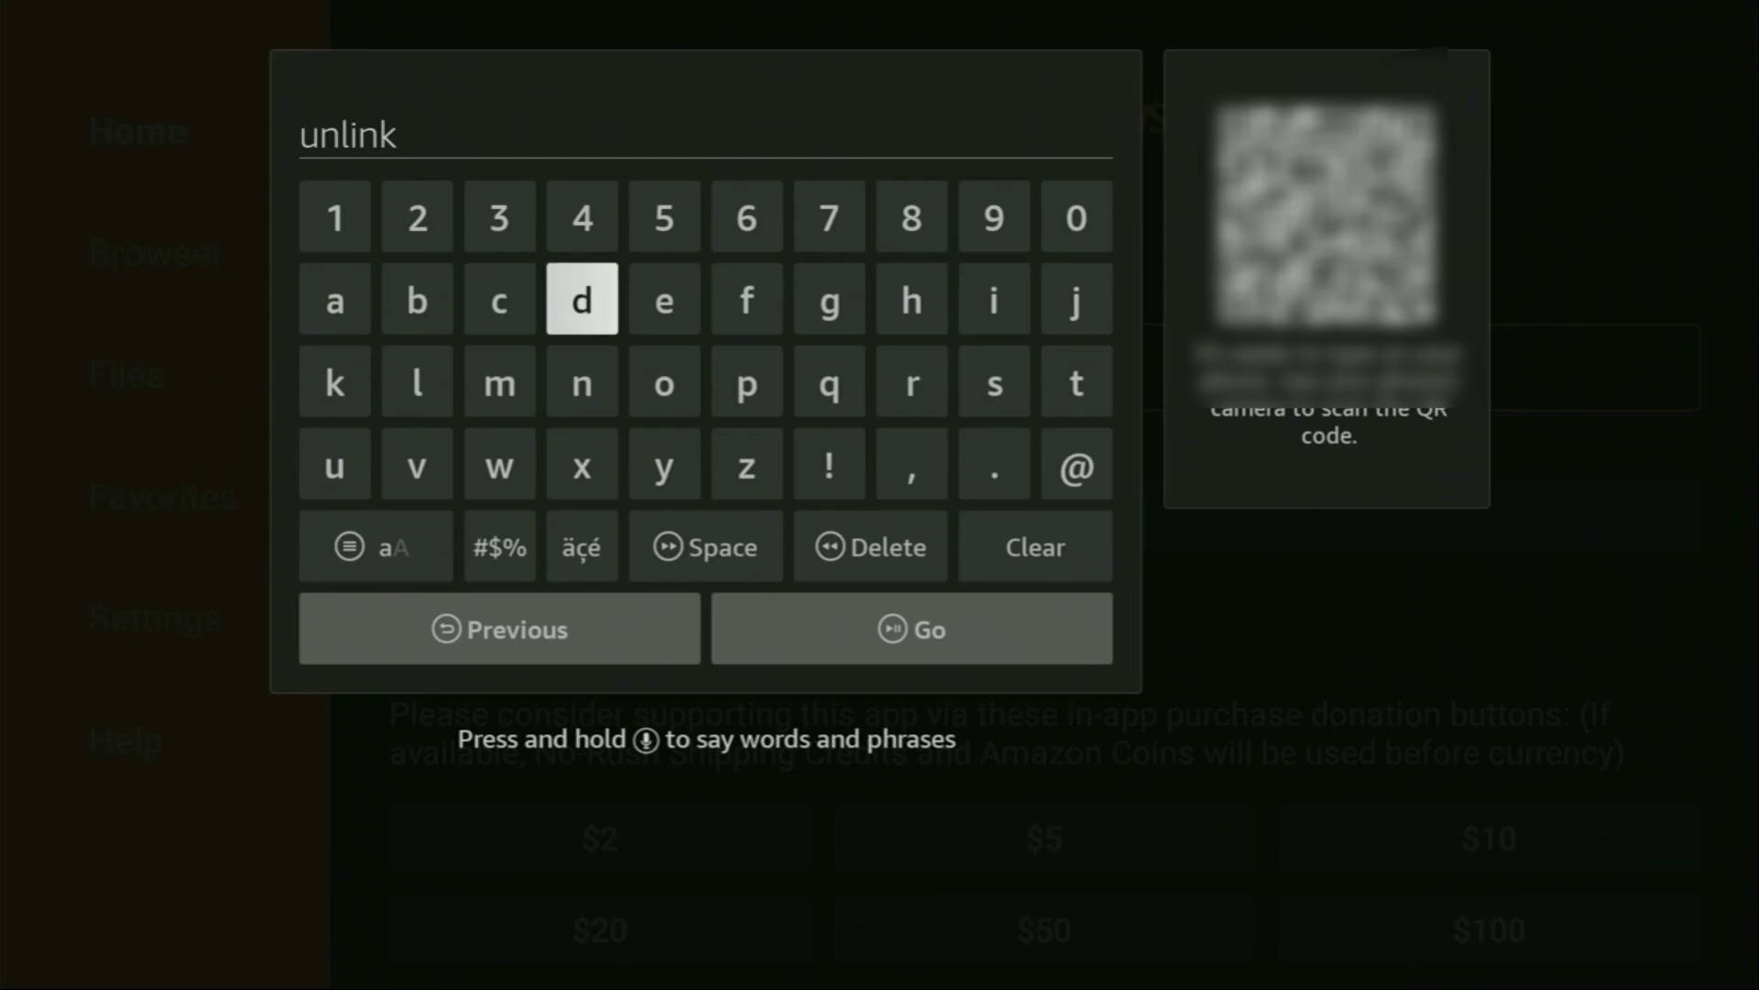
key("Right")
key("Return")
Step: Add '.link' to complete the address unlinked.link and move focus to the Go button
key("Left")
key("Return")
key("Down")
key("Down")
key("Right")
key("Right")
key("Right")
key("Right")
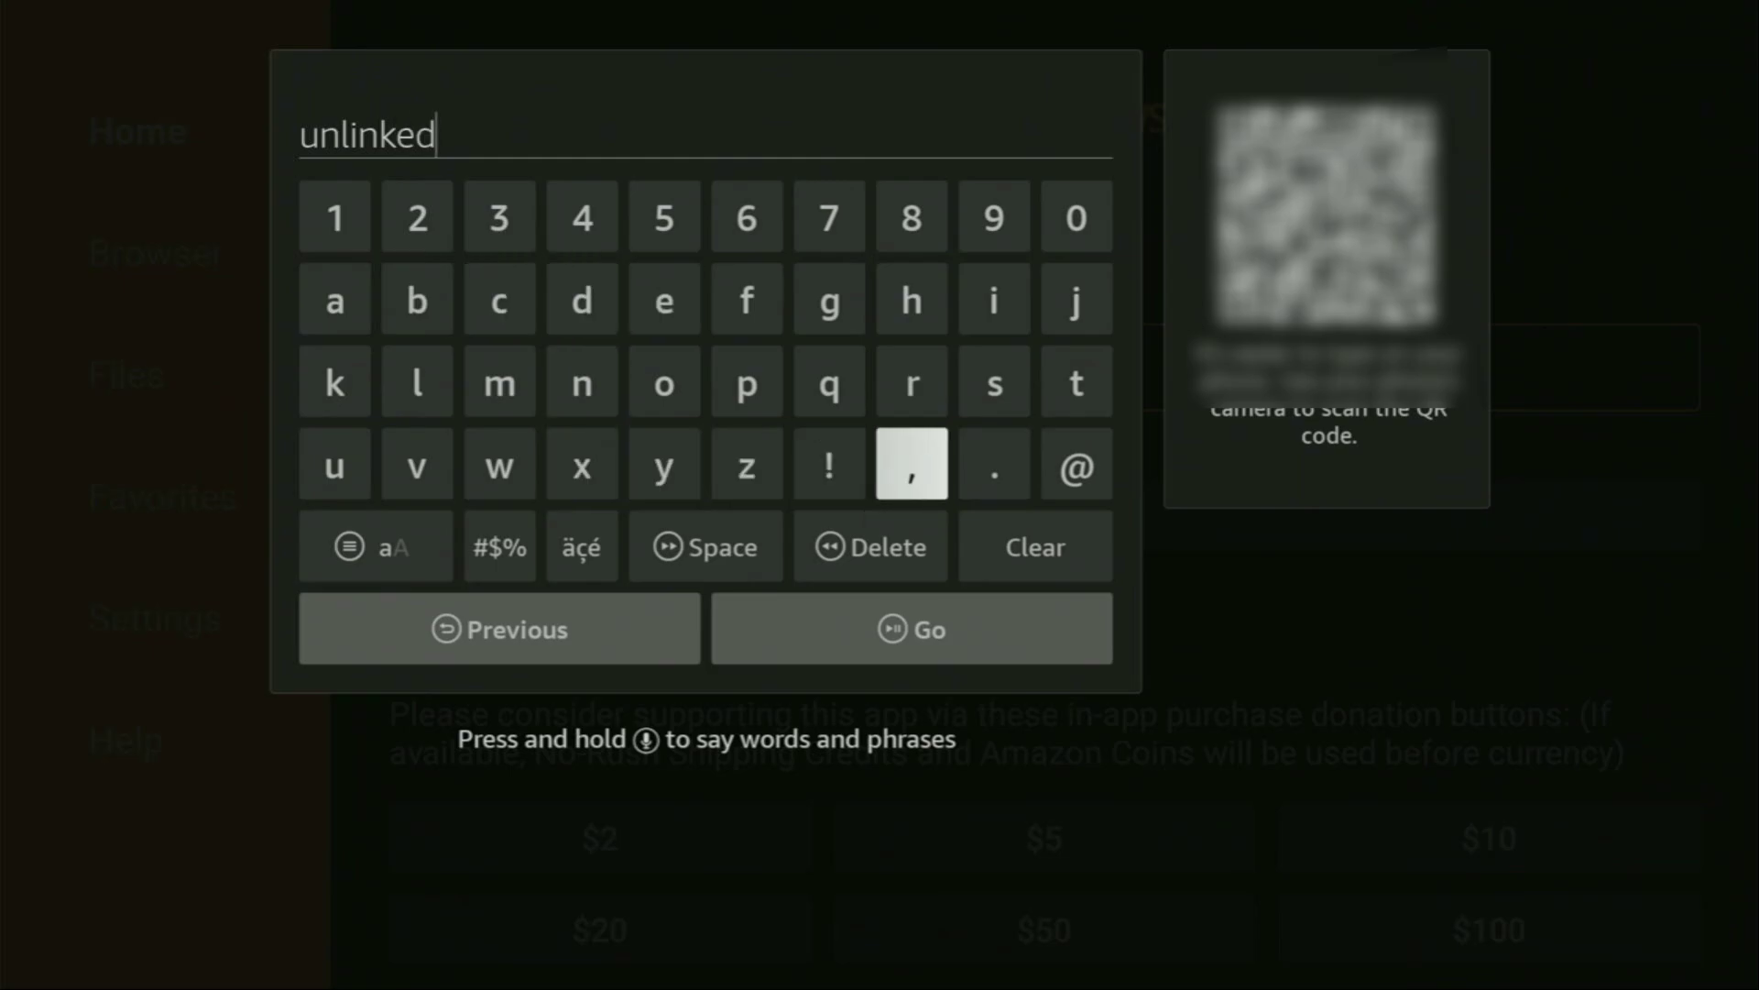
key("Right")
key("Return")
key("Up")
key("Left")
key("Left")
key("Left")
key("Left")
key("Left")
key("Left")
key("Left")
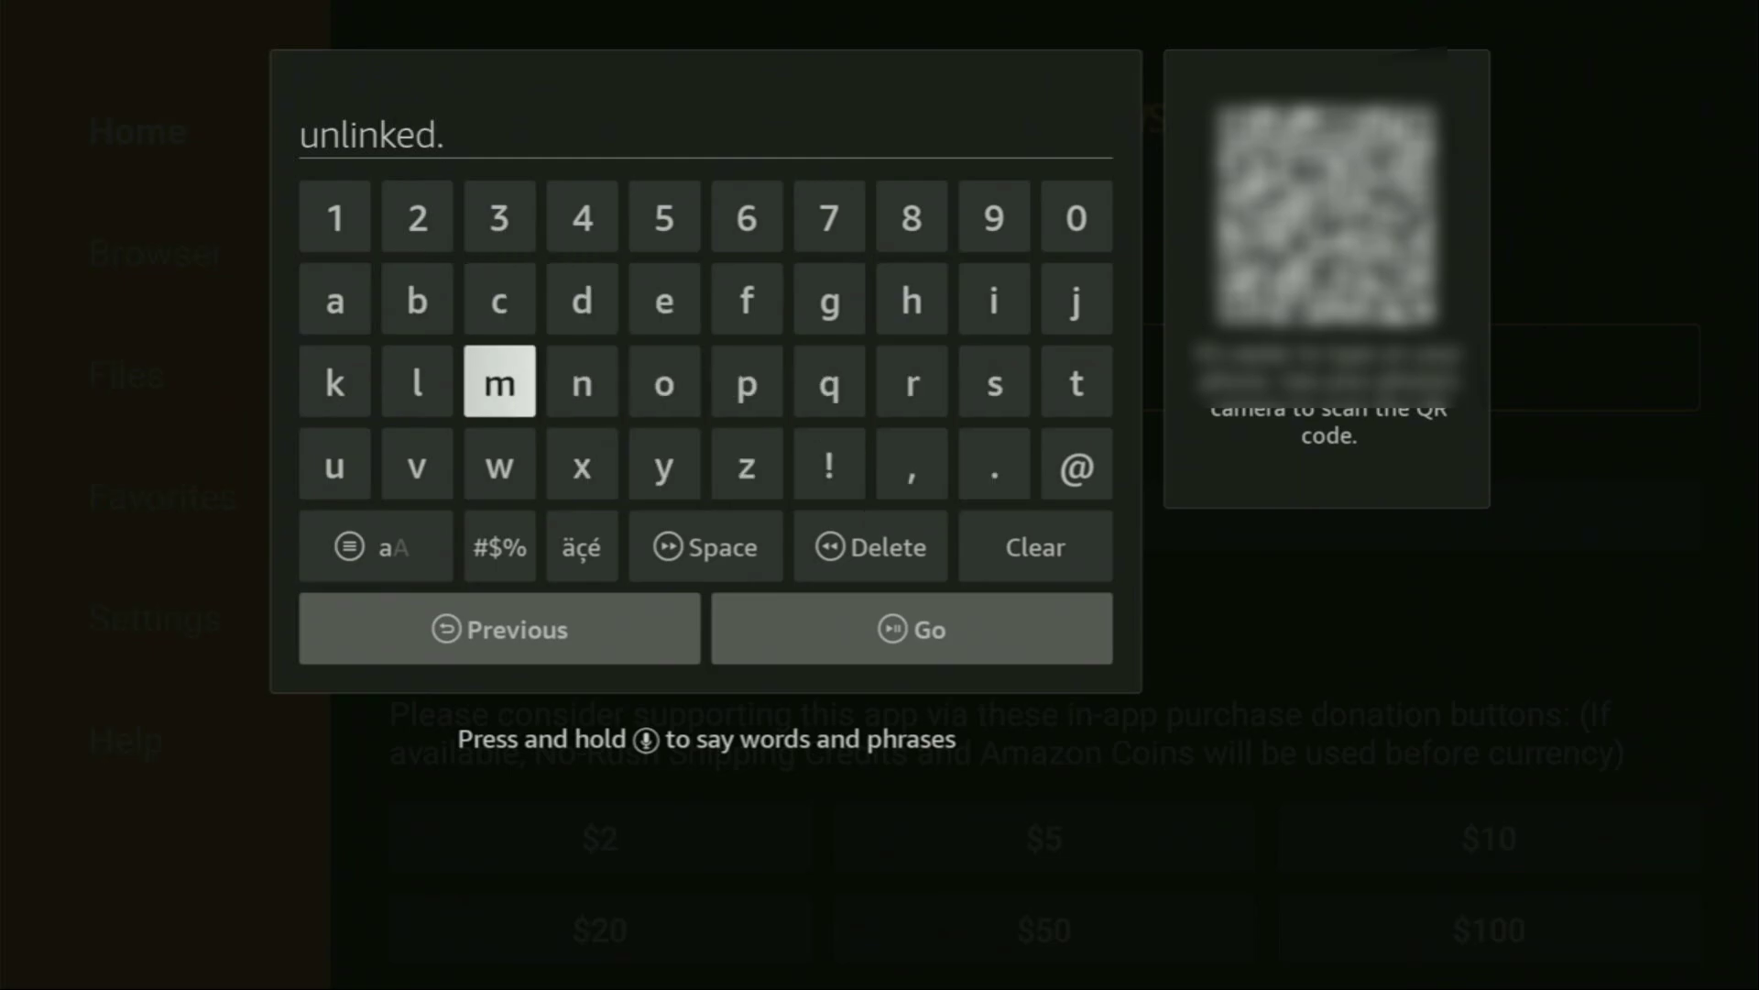
key("Return")
key("Up")
key("Right")
key("Right")
key("Right")
key("Right")
key("Right")
key("Right")
key("Right")
key("Return")
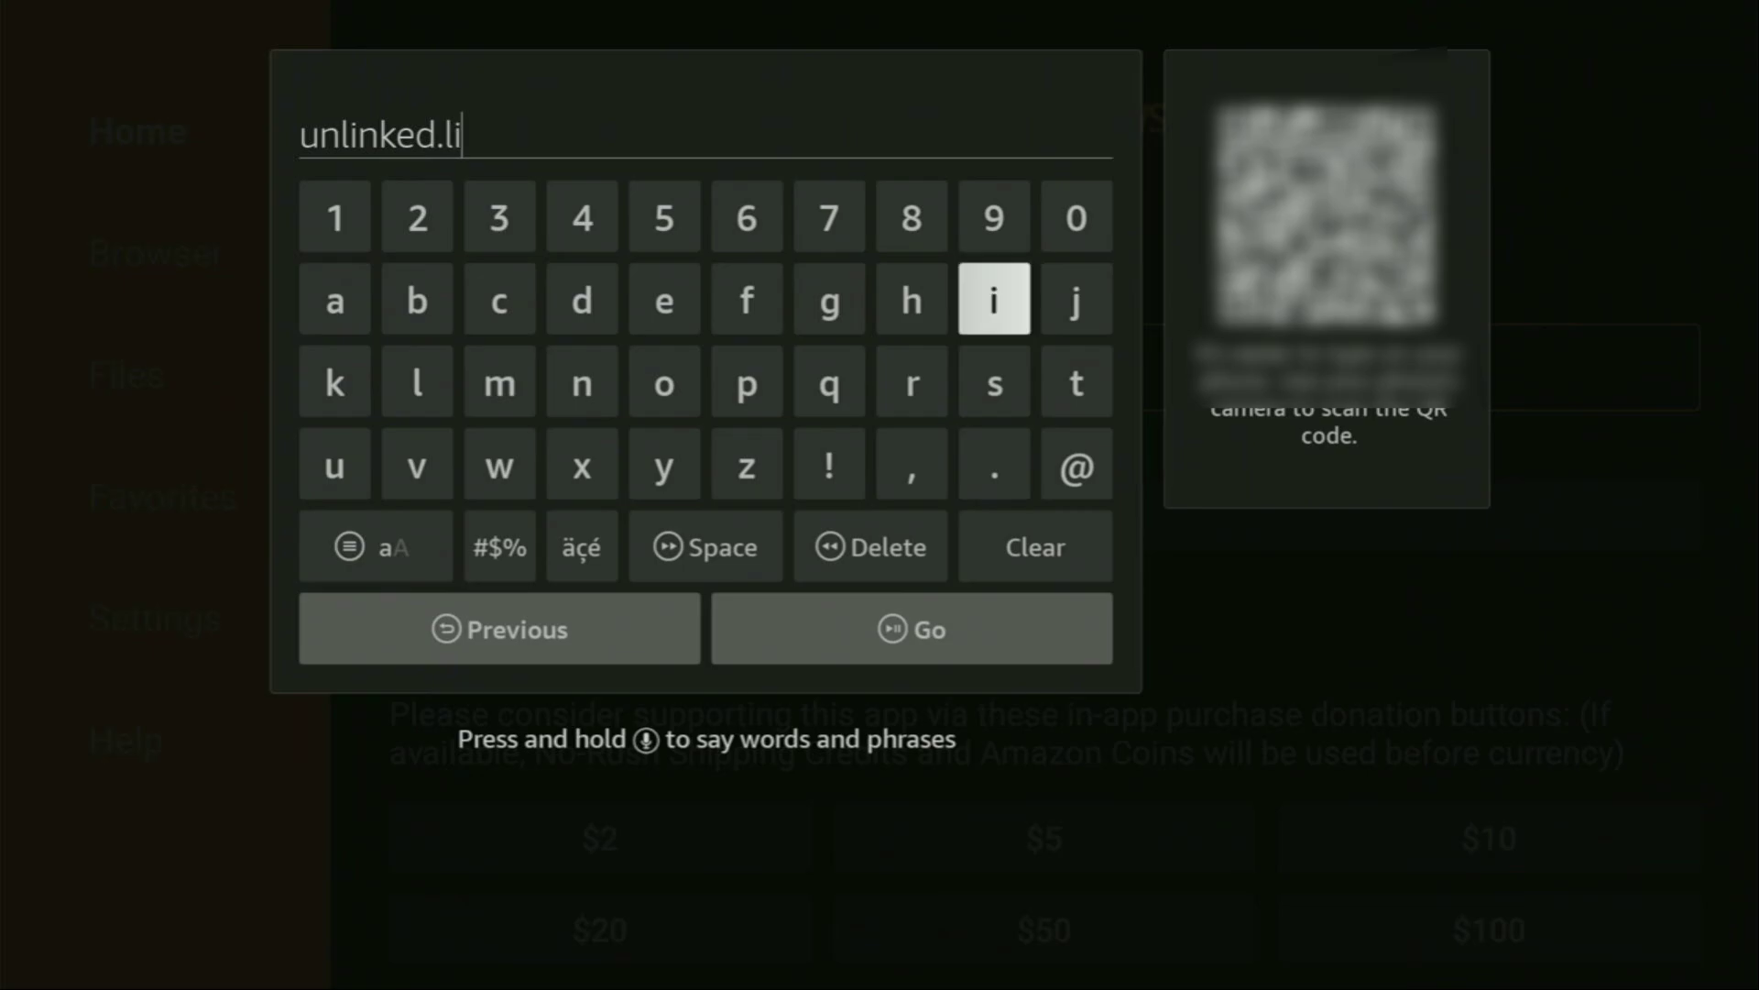
key("Down")
key("Left")
key("Left")
key("Left")
key("Left")
key("Left")
key("Return")
key("Left")
key("Left")
key("Left")
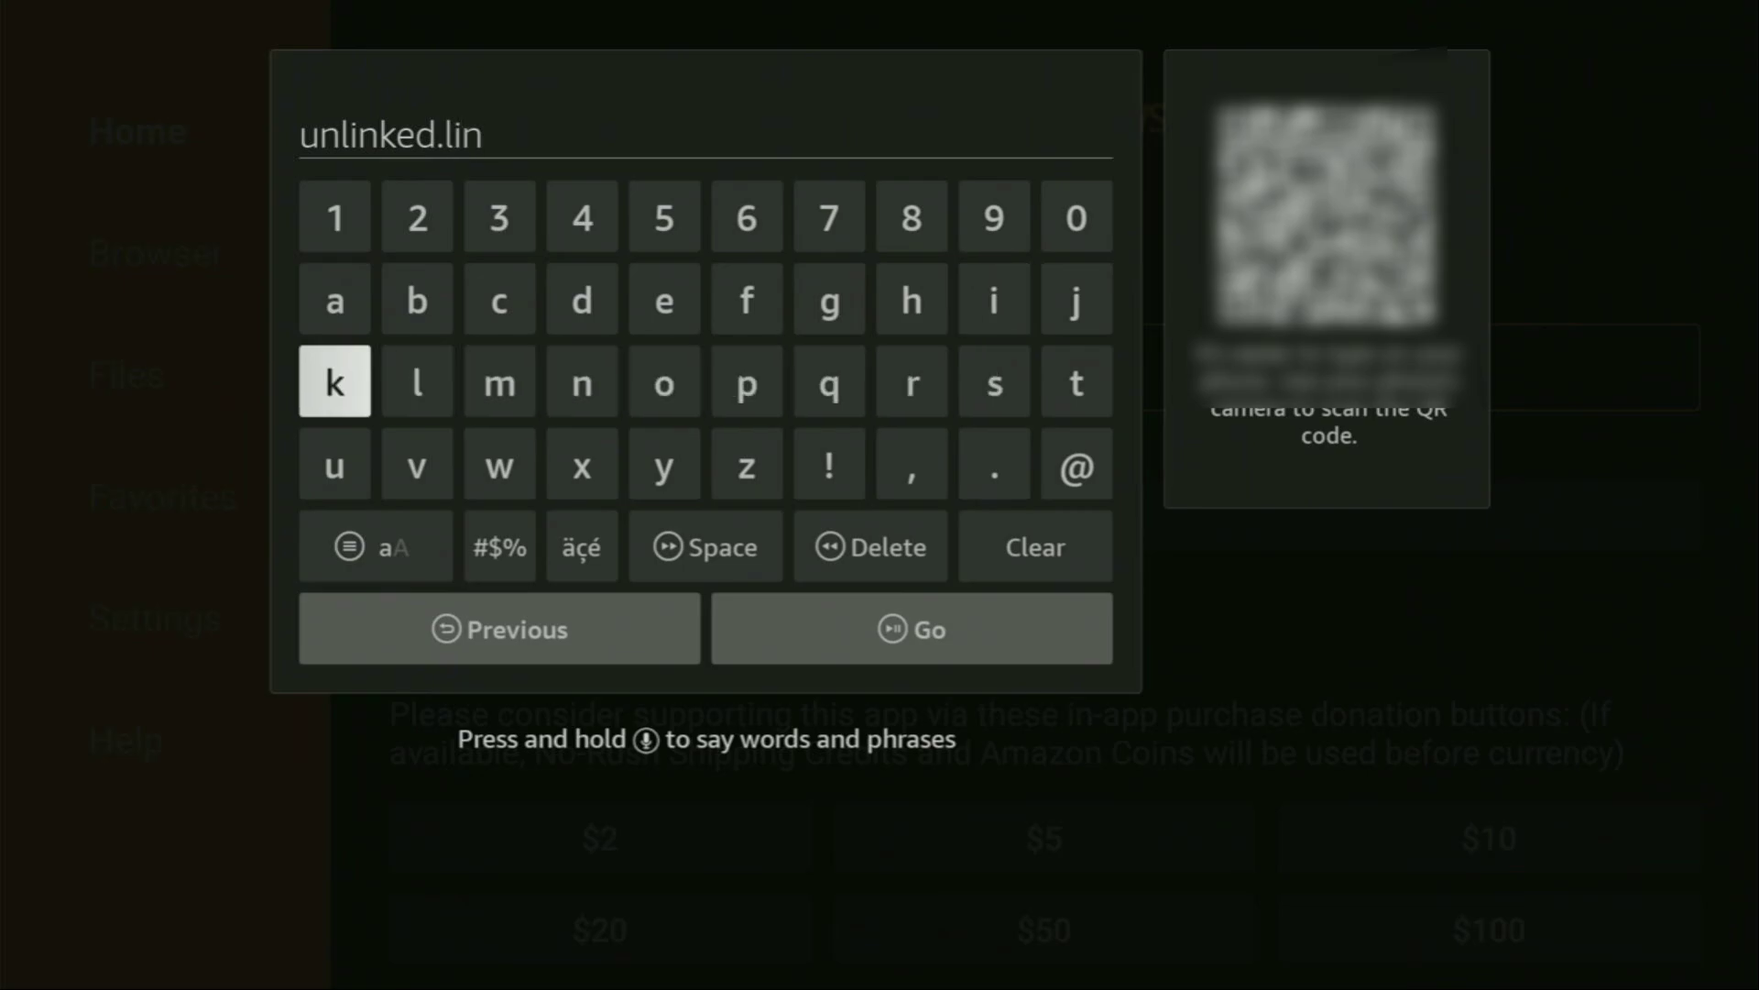
key("Return")
key("Down")
key("Down")
key("Right")
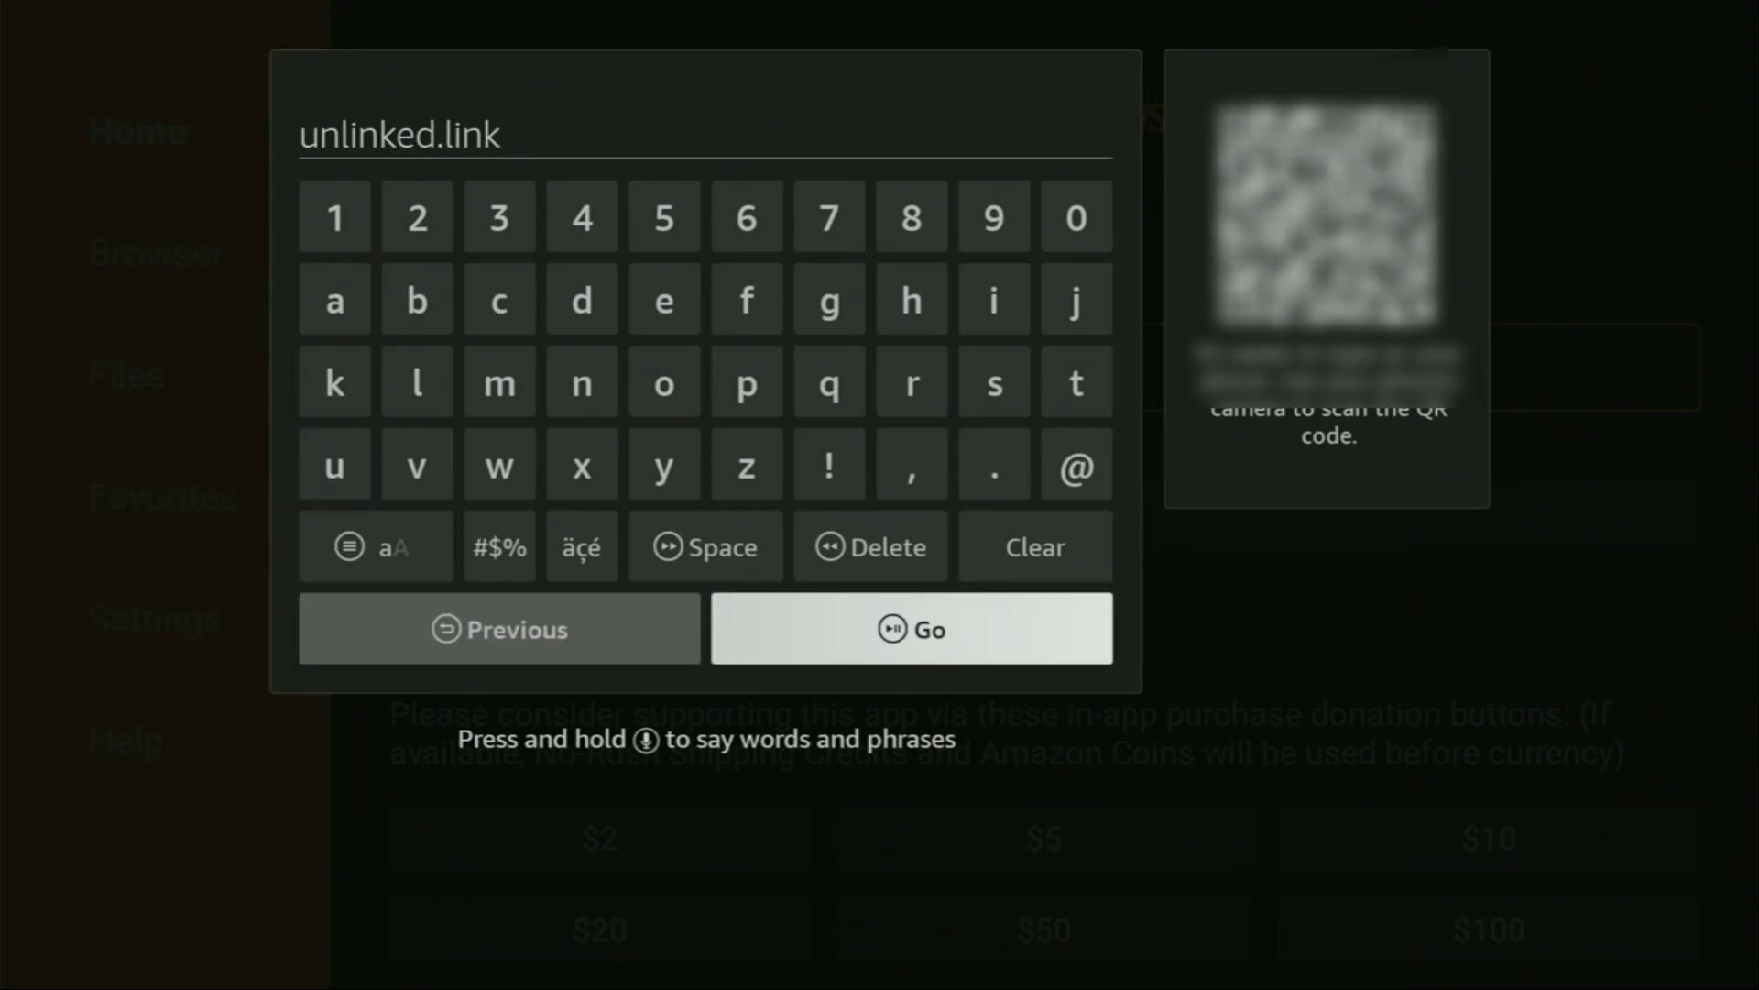
key("Return")
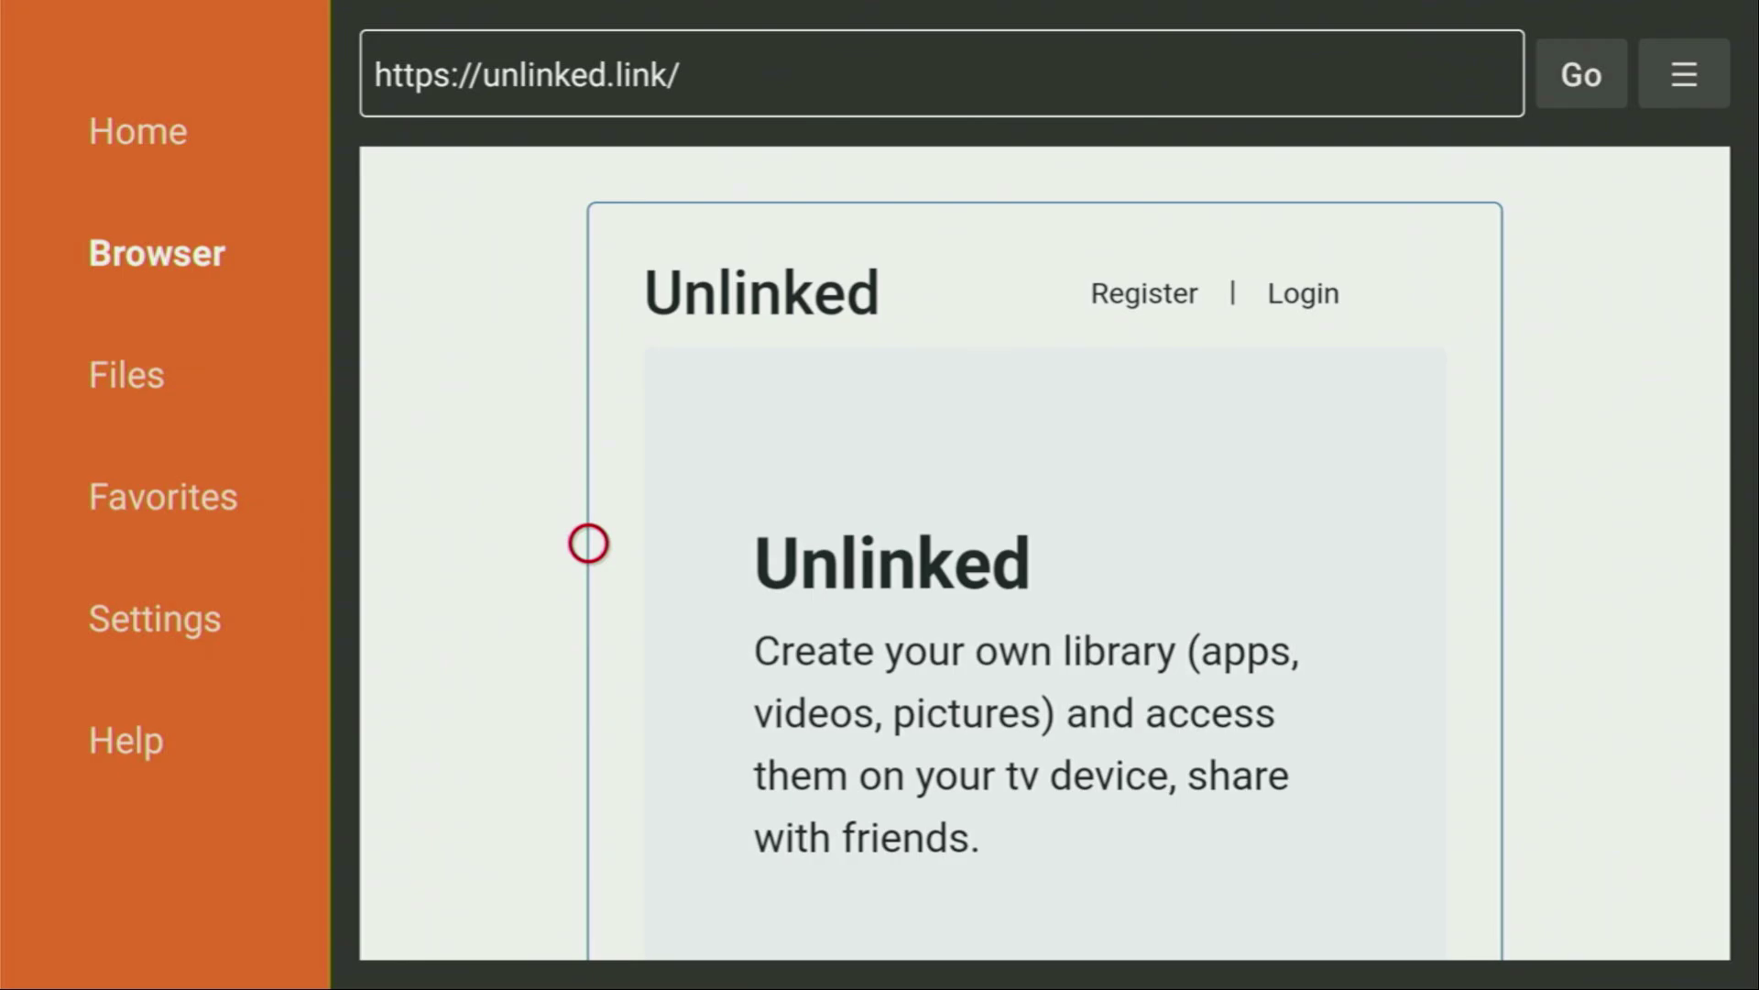
scroll(589, 923, "down", 5)
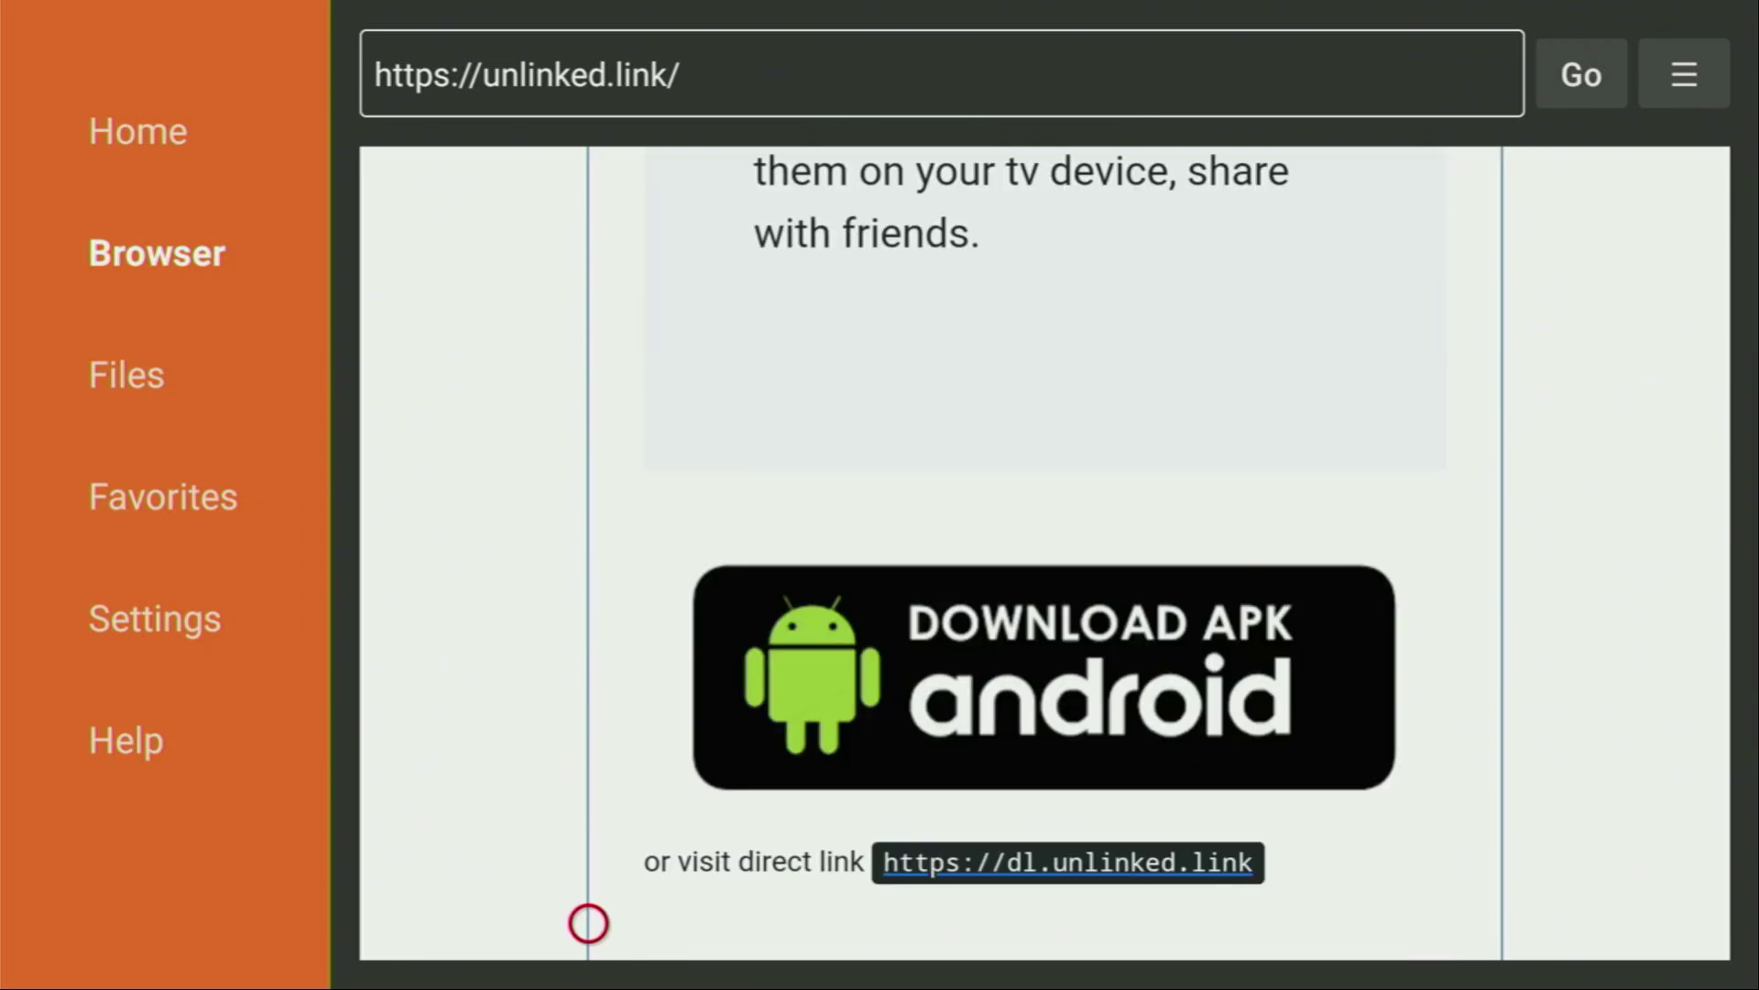
scroll(588, 923, "down", 4)
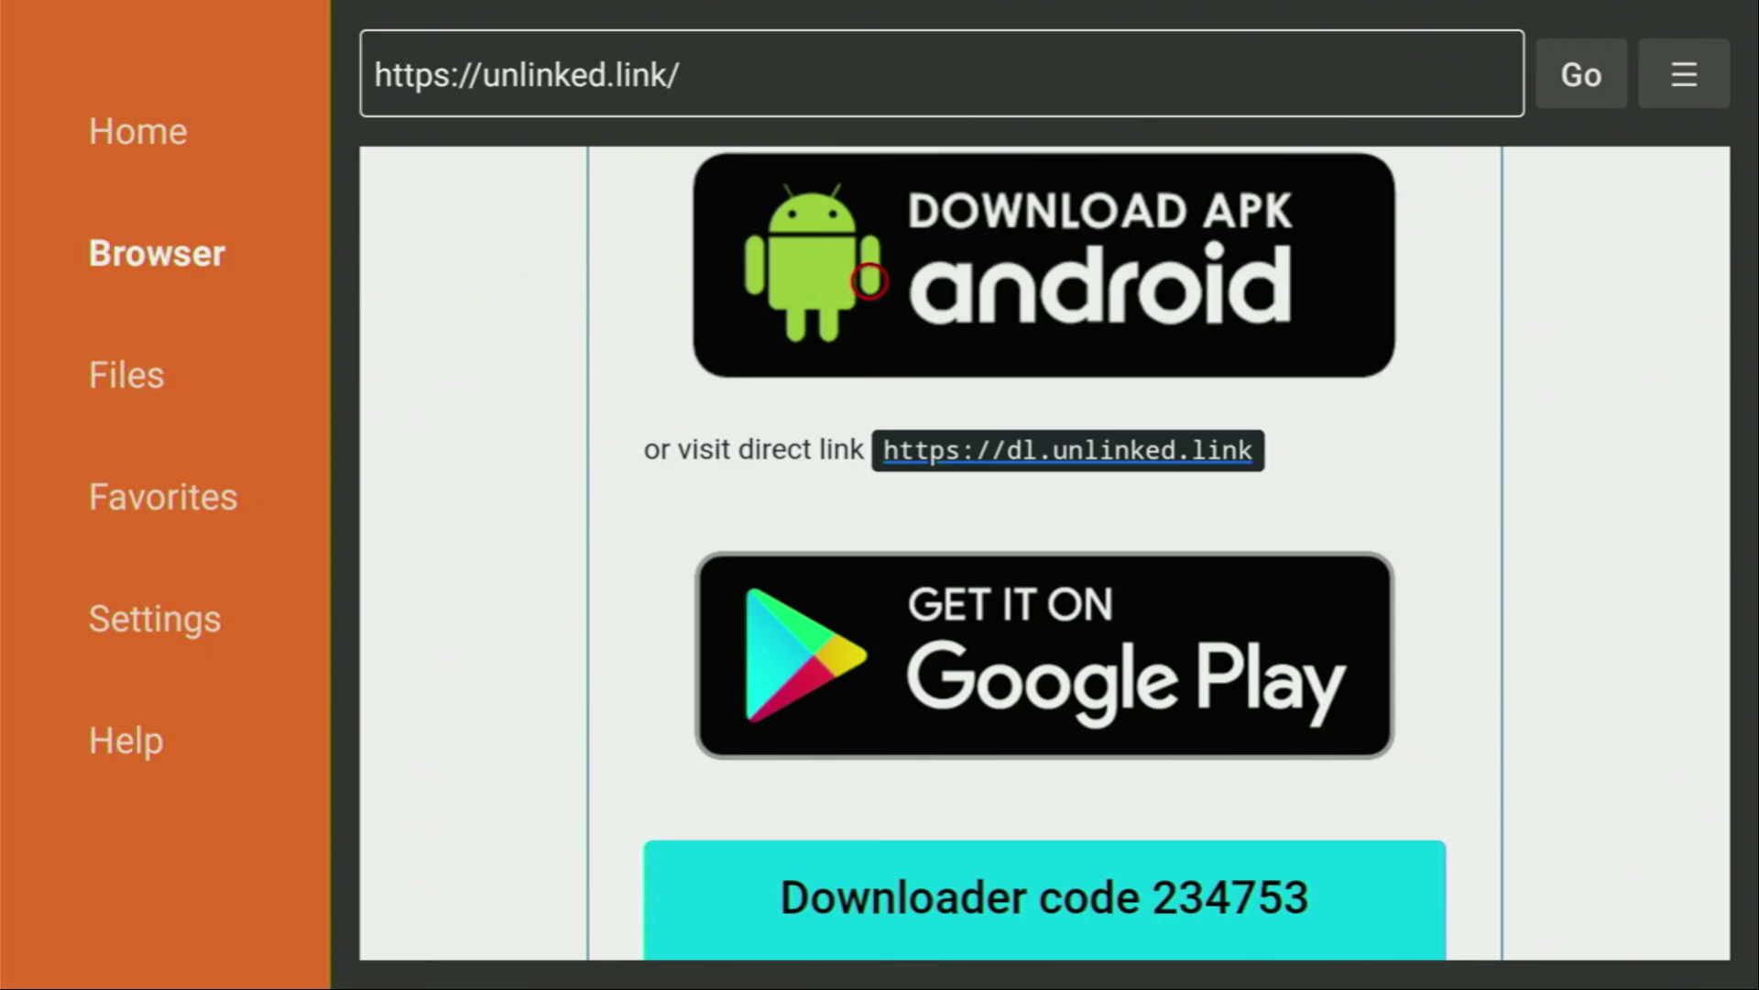
Step: Download and install the Unlinked android.apk, then delete the leftover APK file
left_click(869, 282)
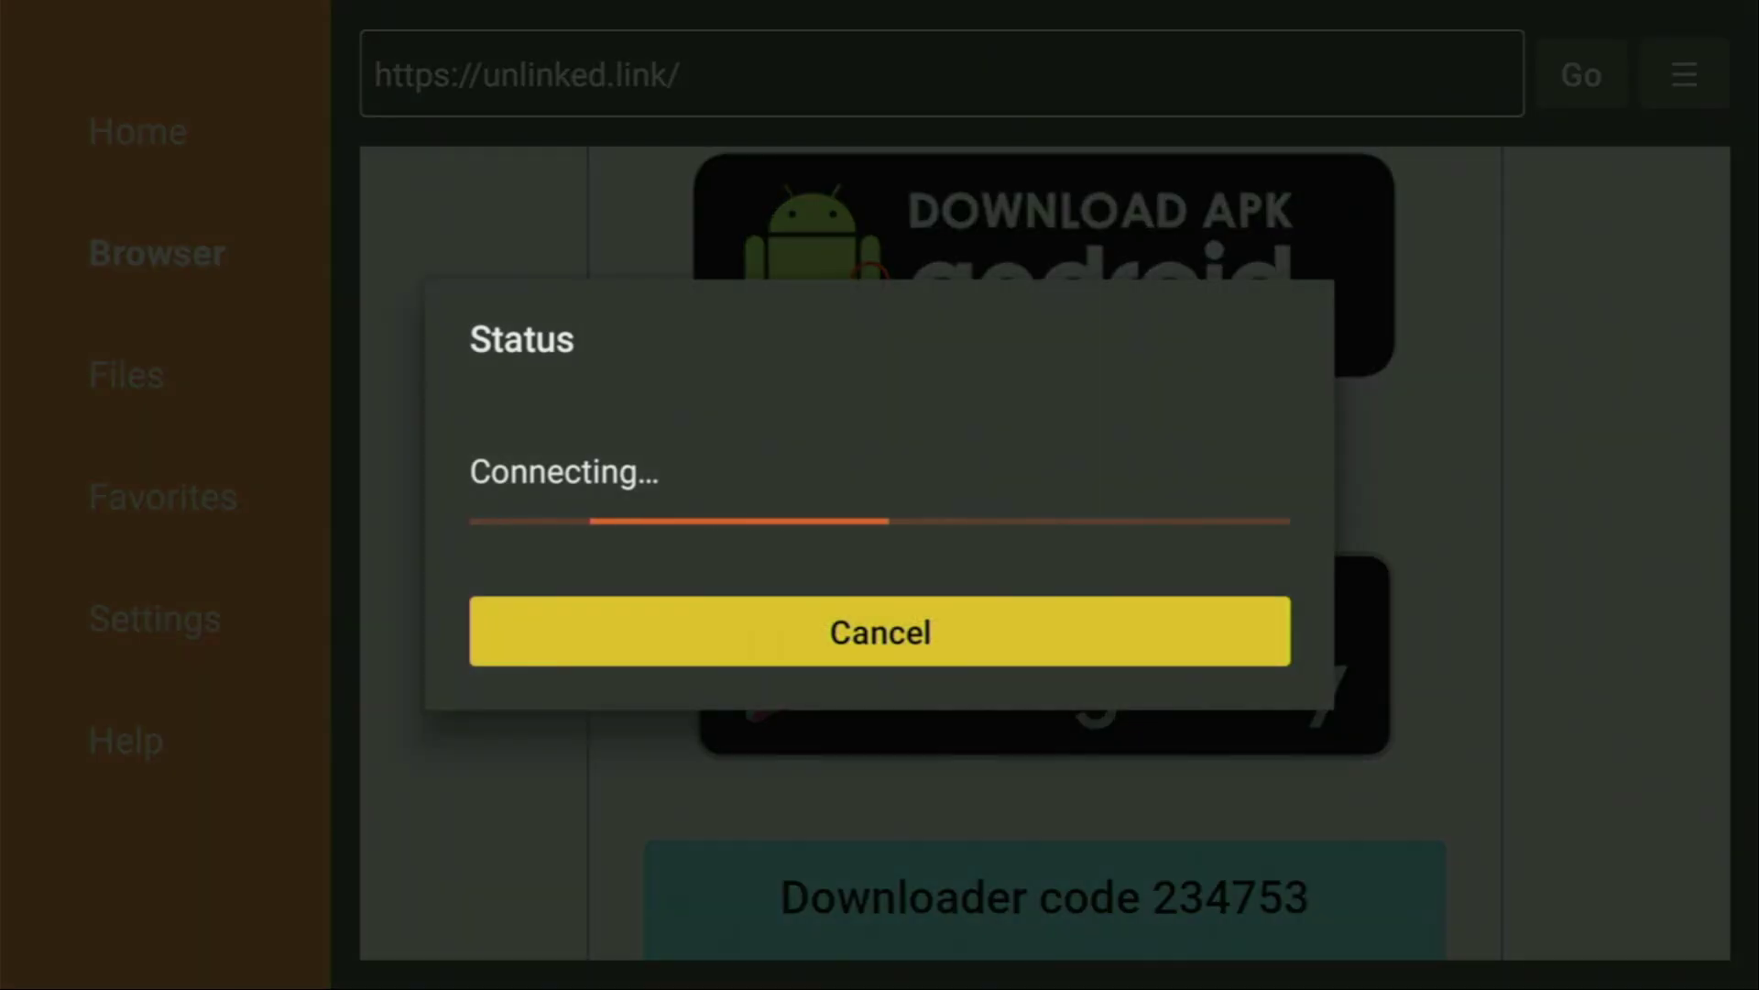
key("Return")
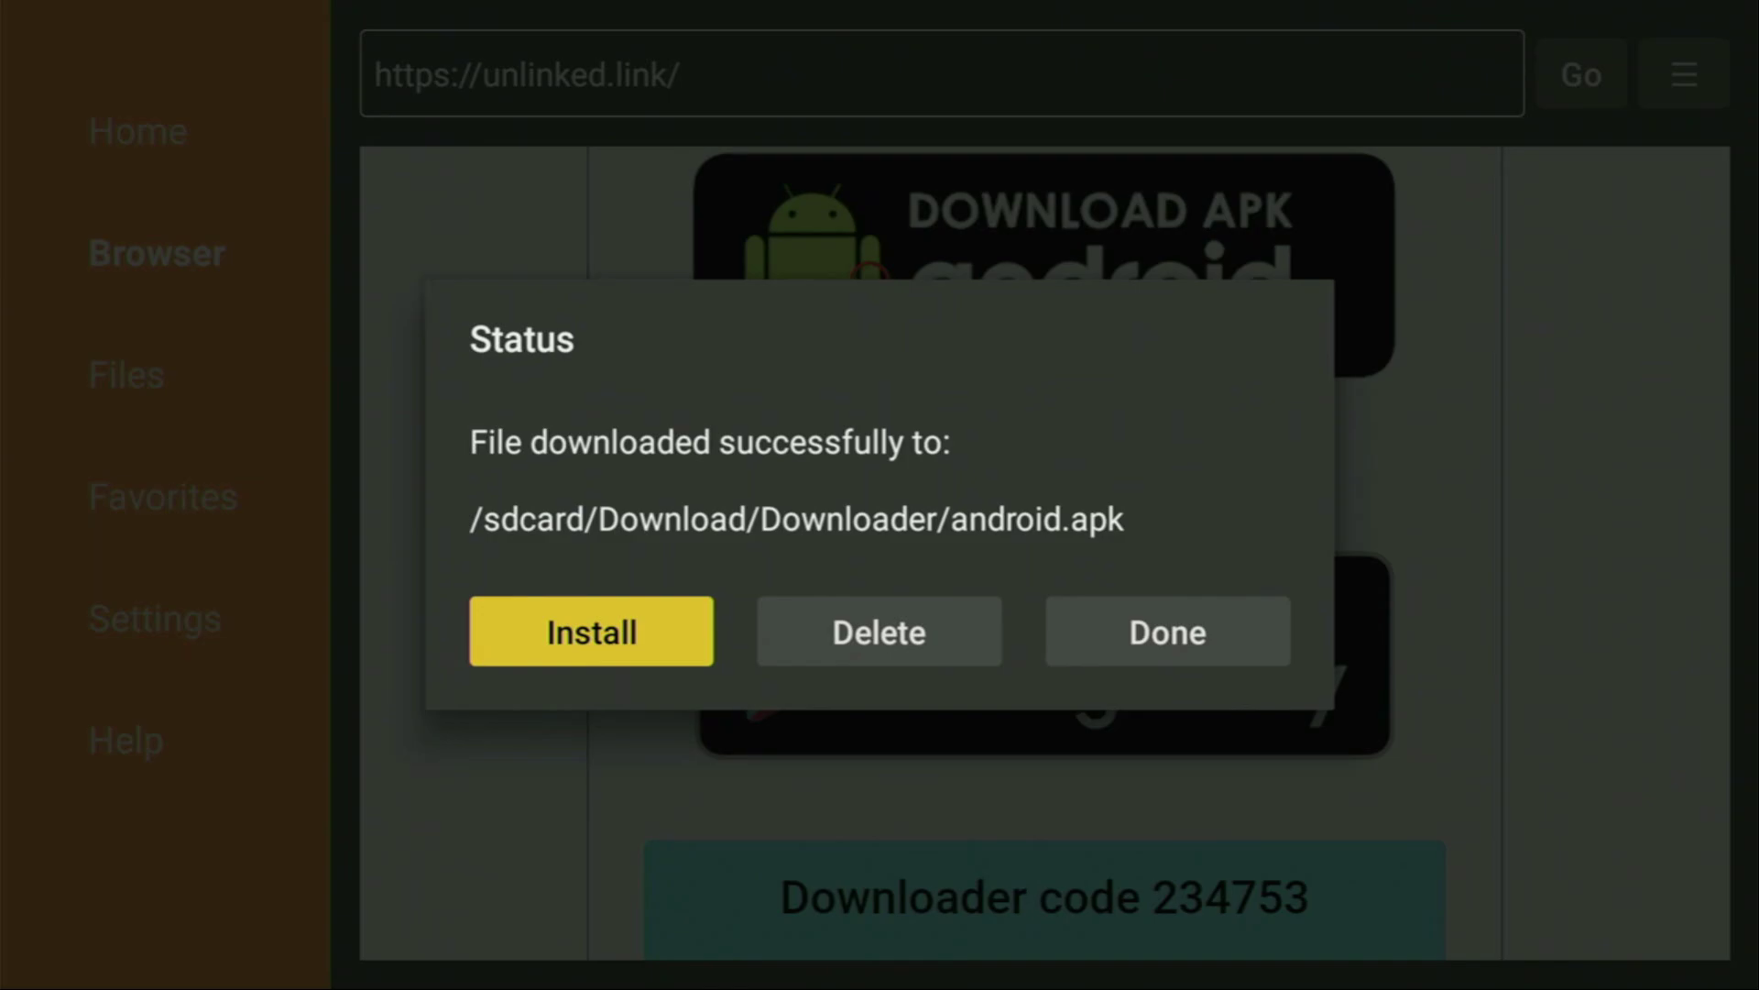
key("Right")
key("Return")
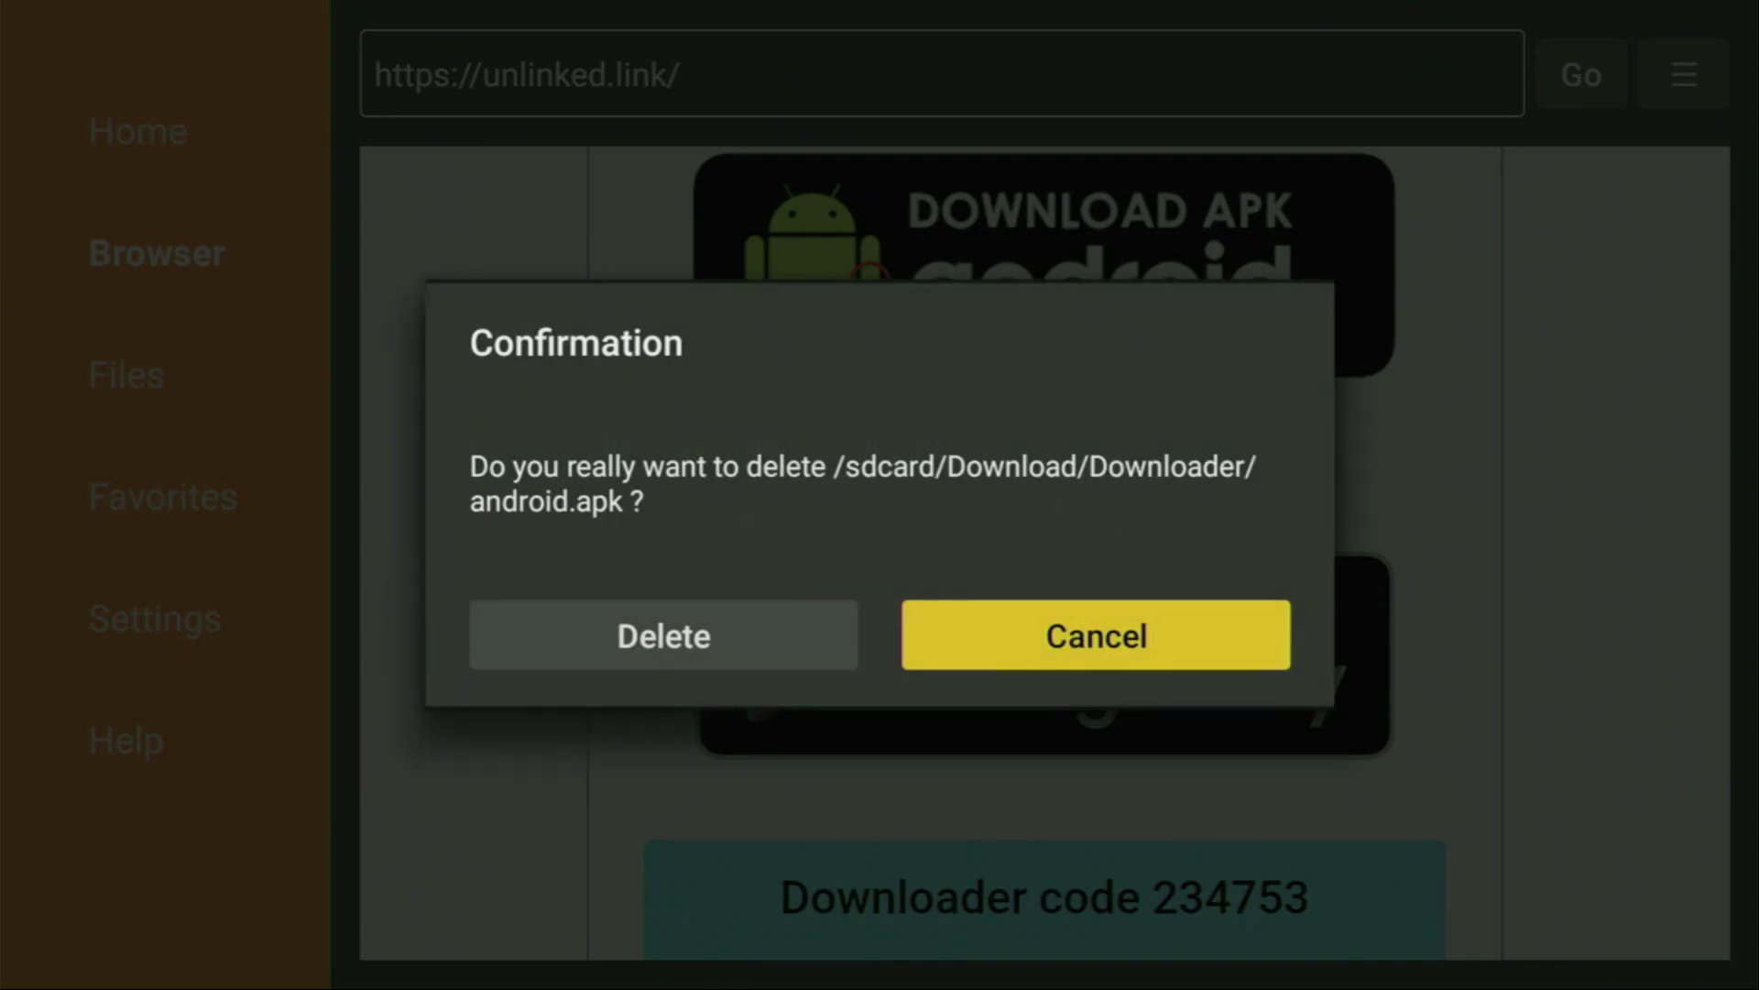
key("Left")
key("Return")
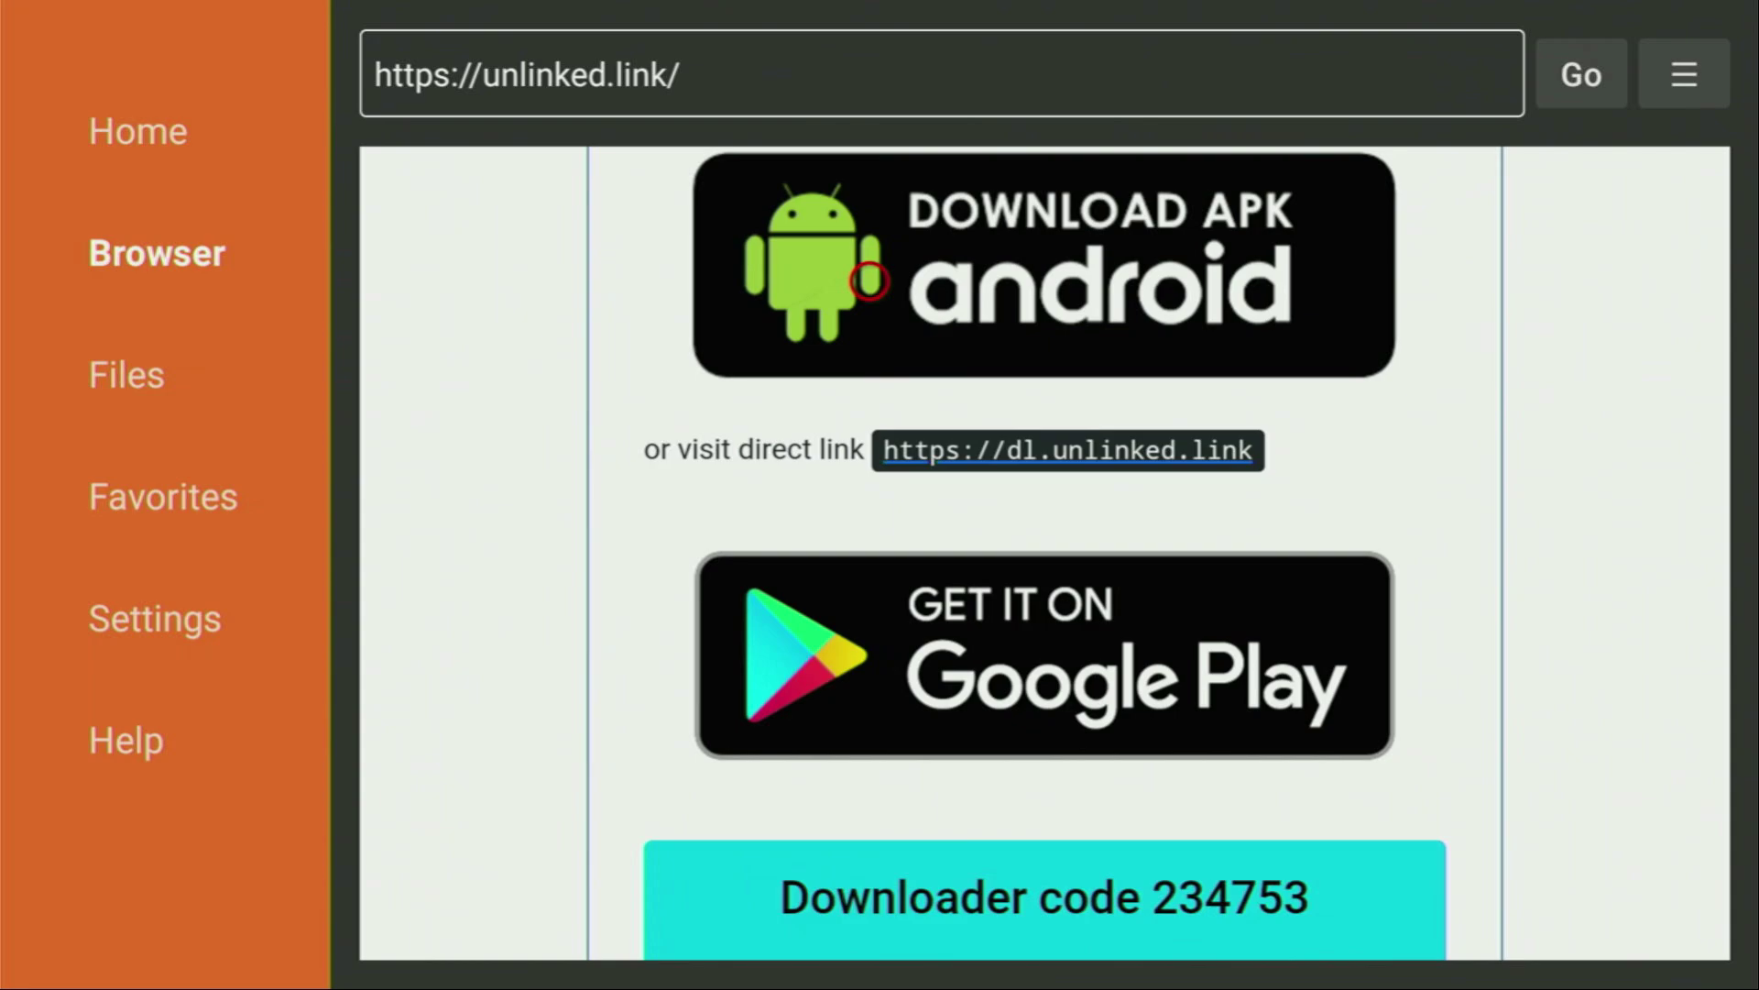
Step: Go Home, open Your Apps & Channels and highlight the Unlinked app
key("Home")
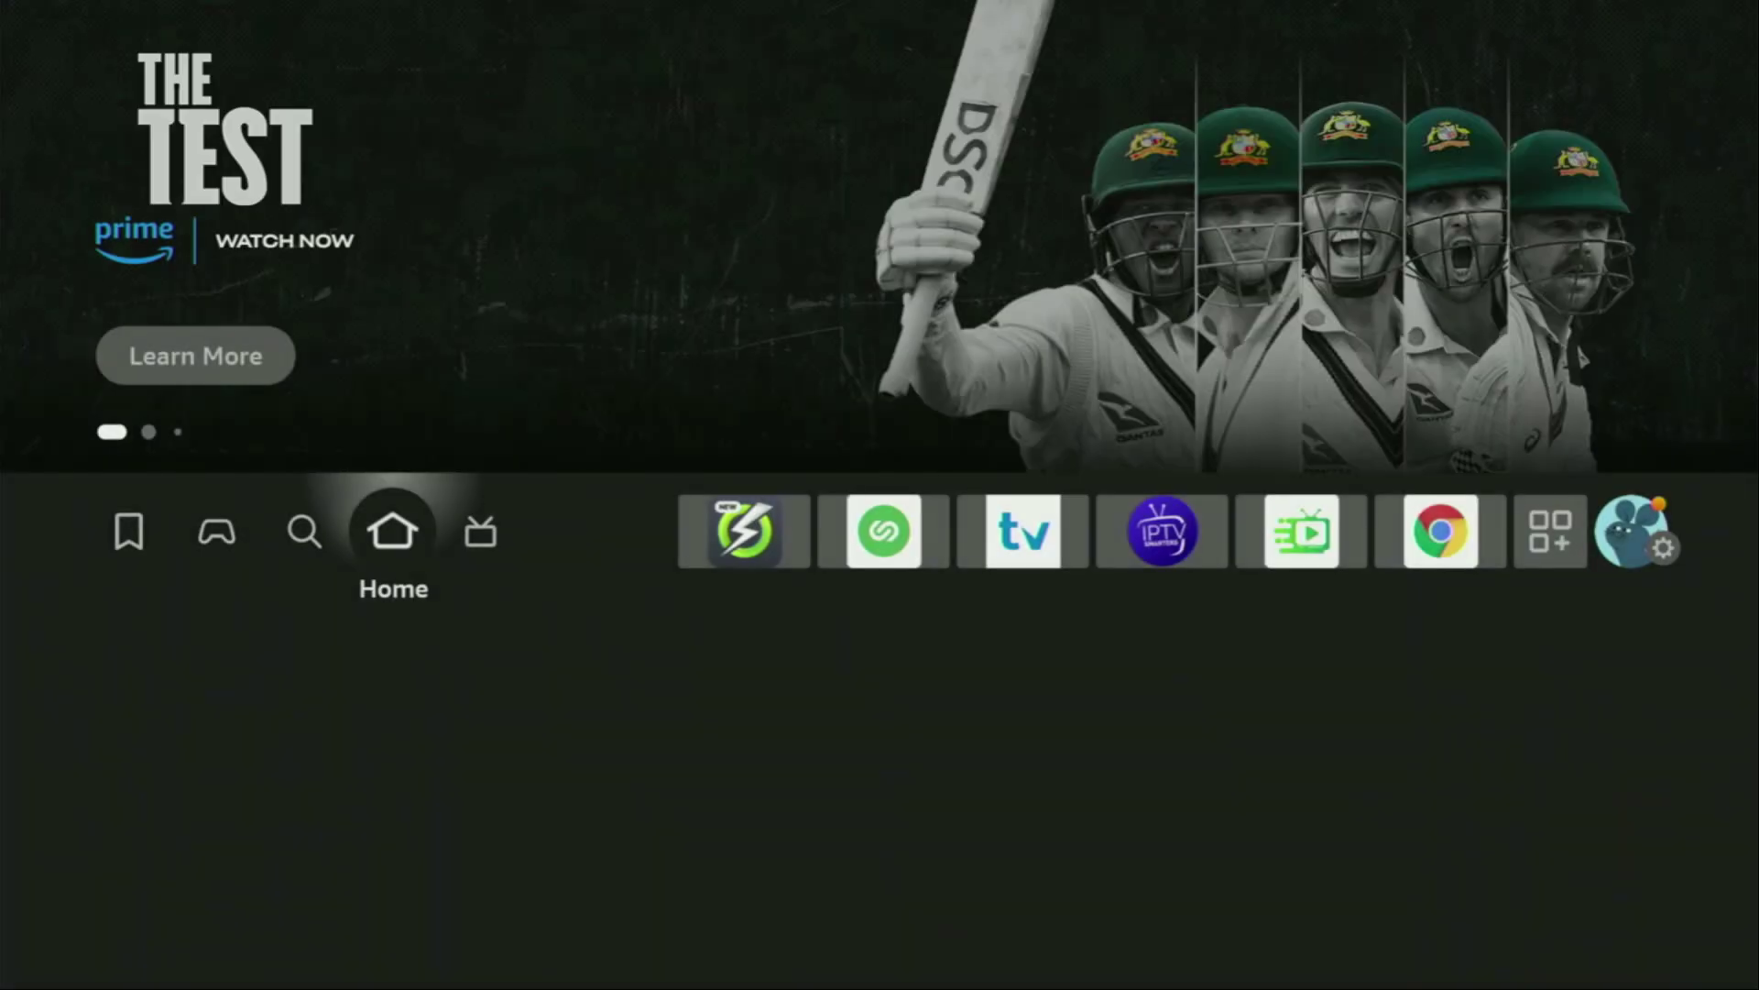
key("Right")
key("Right")
key("Right")
key("Right")
key("Right")
key("Right")
key("Right")
key("Right")
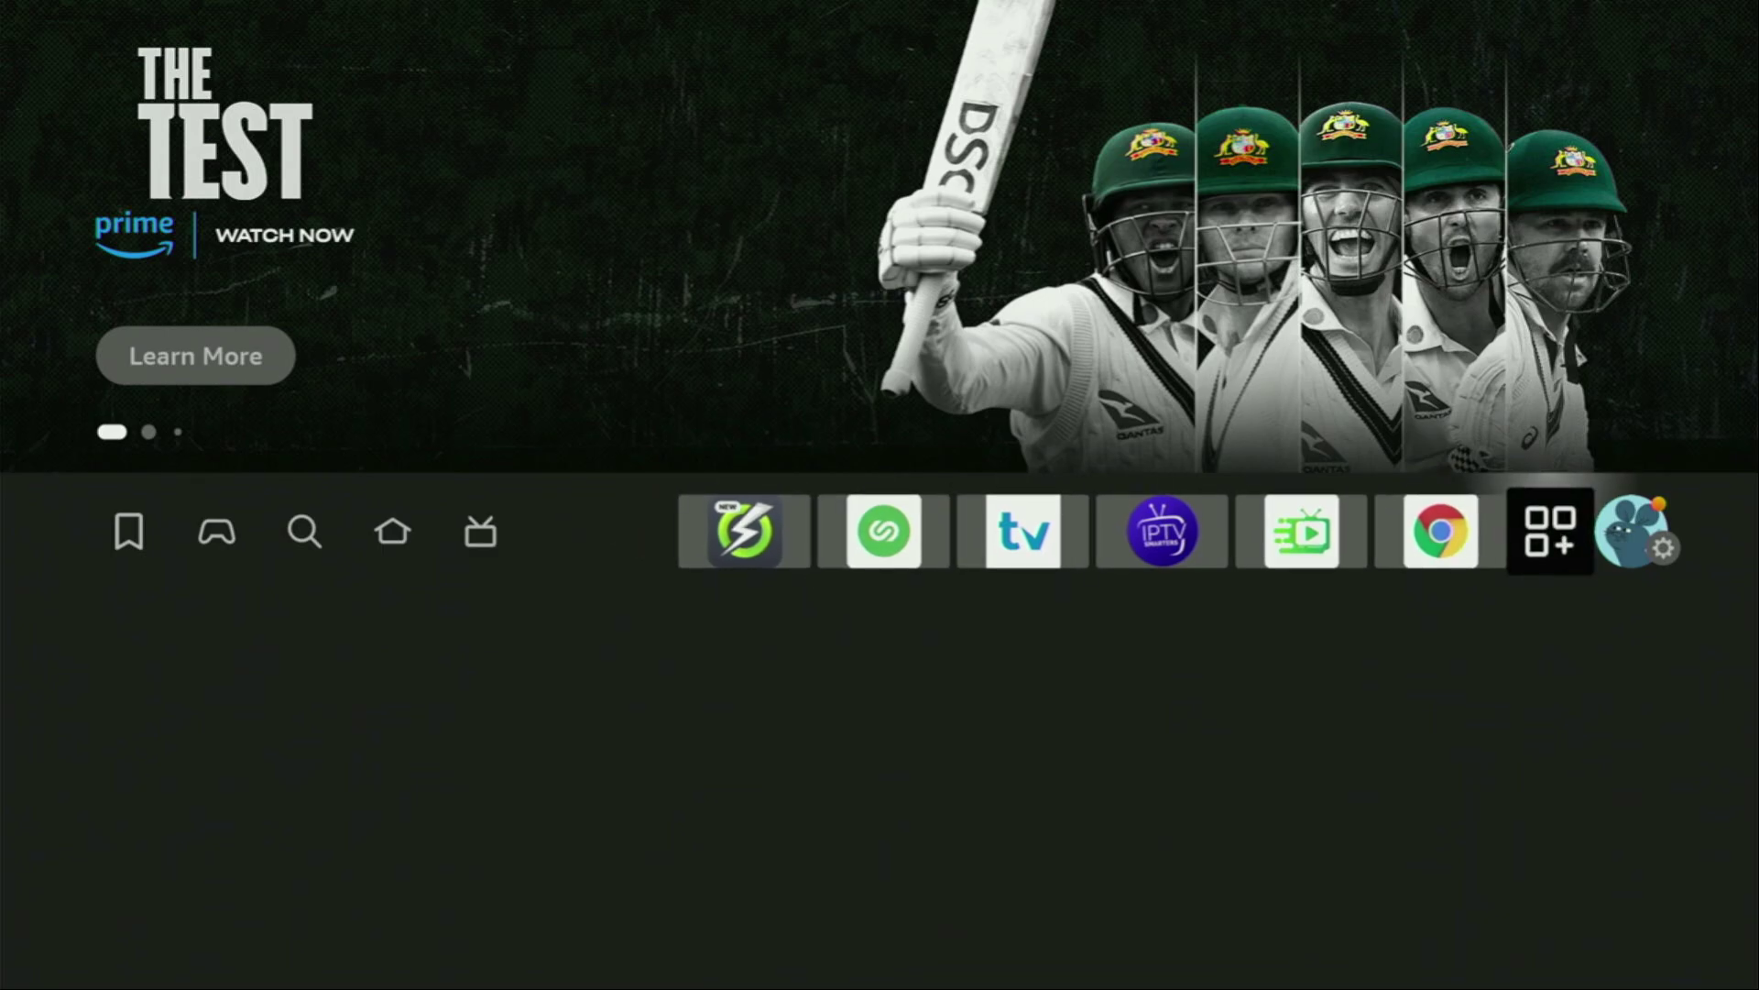
key("Return")
key("Down")
key("Down")
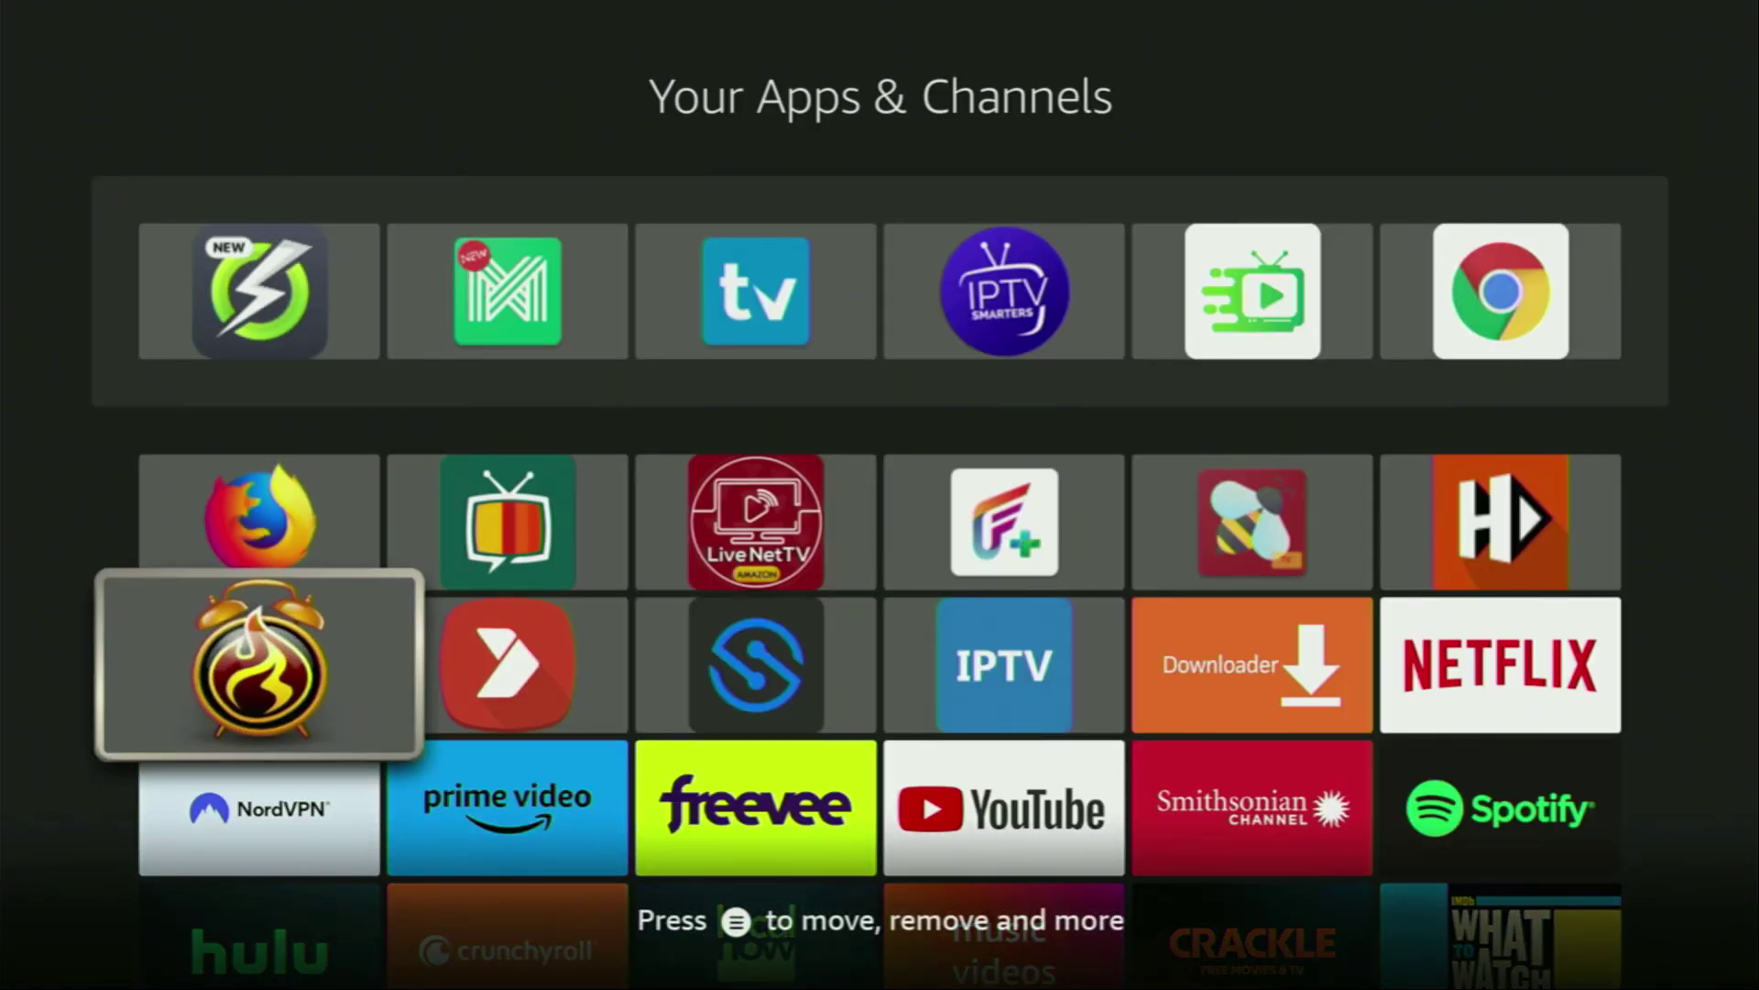
key("Down")
key("Down")
key("Down")
key("Right")
key("Right")
key("Right")
key("Right")
key("Right")
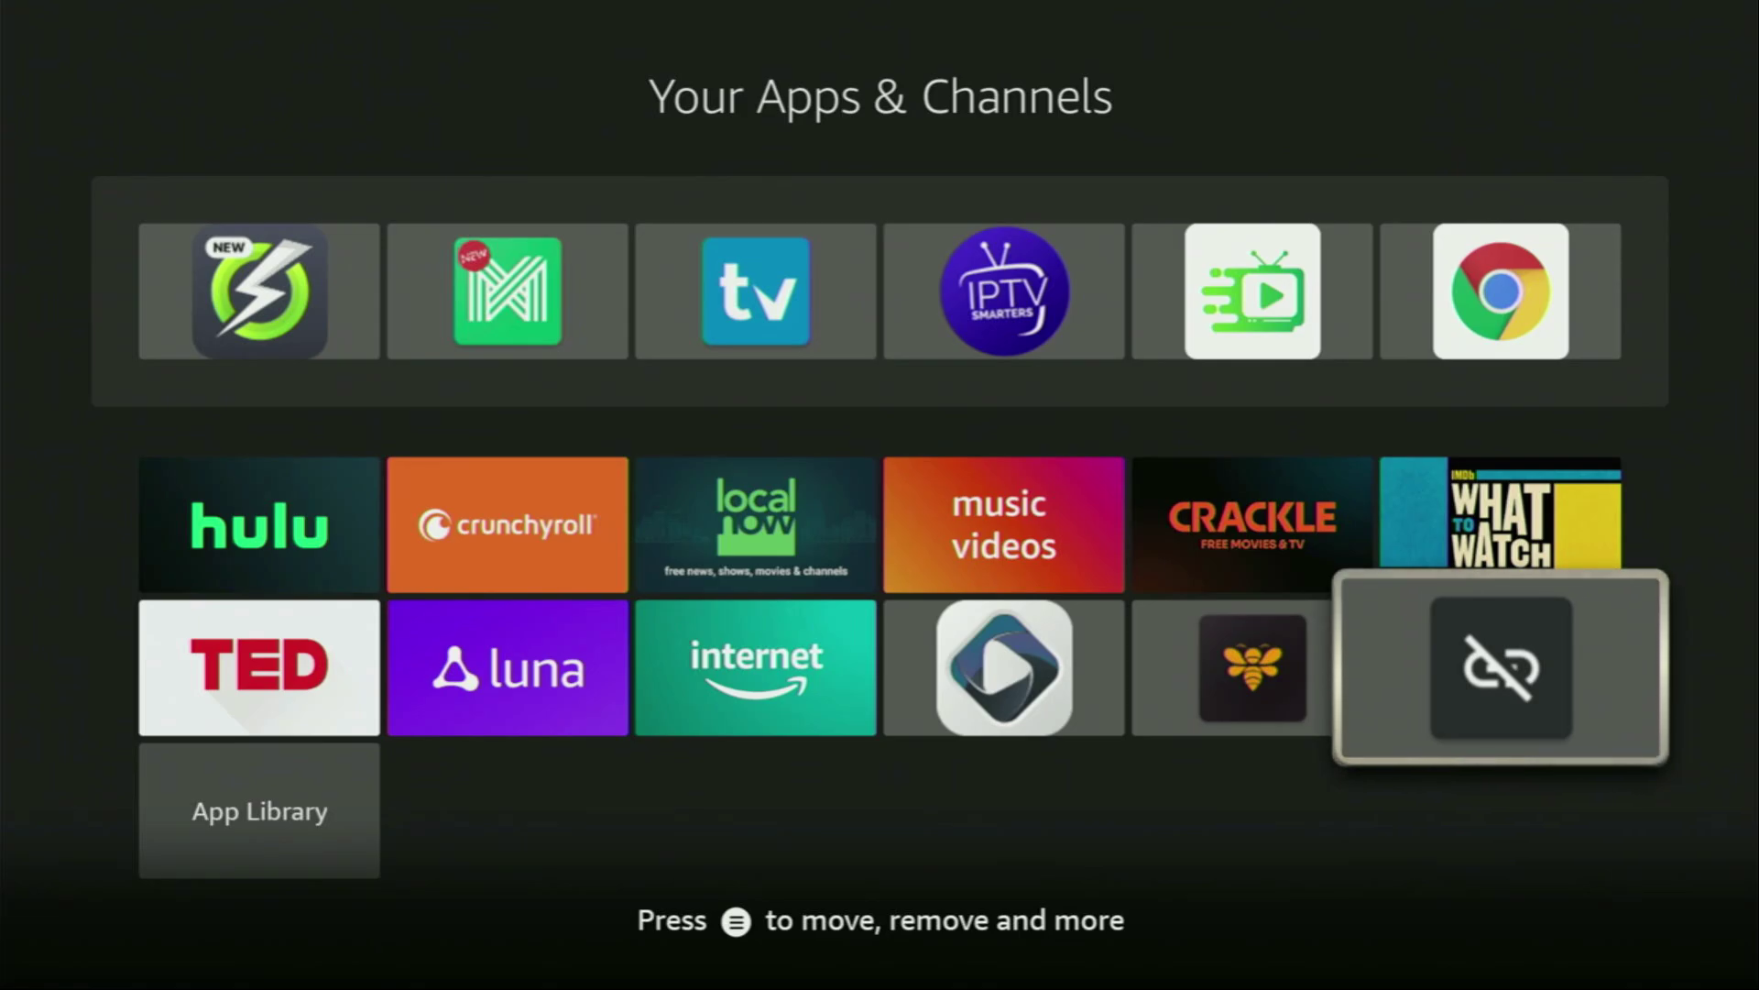
Step: Move Unlinked to the front from its Menu options, then highlight the NordVPN app
key("Menu")
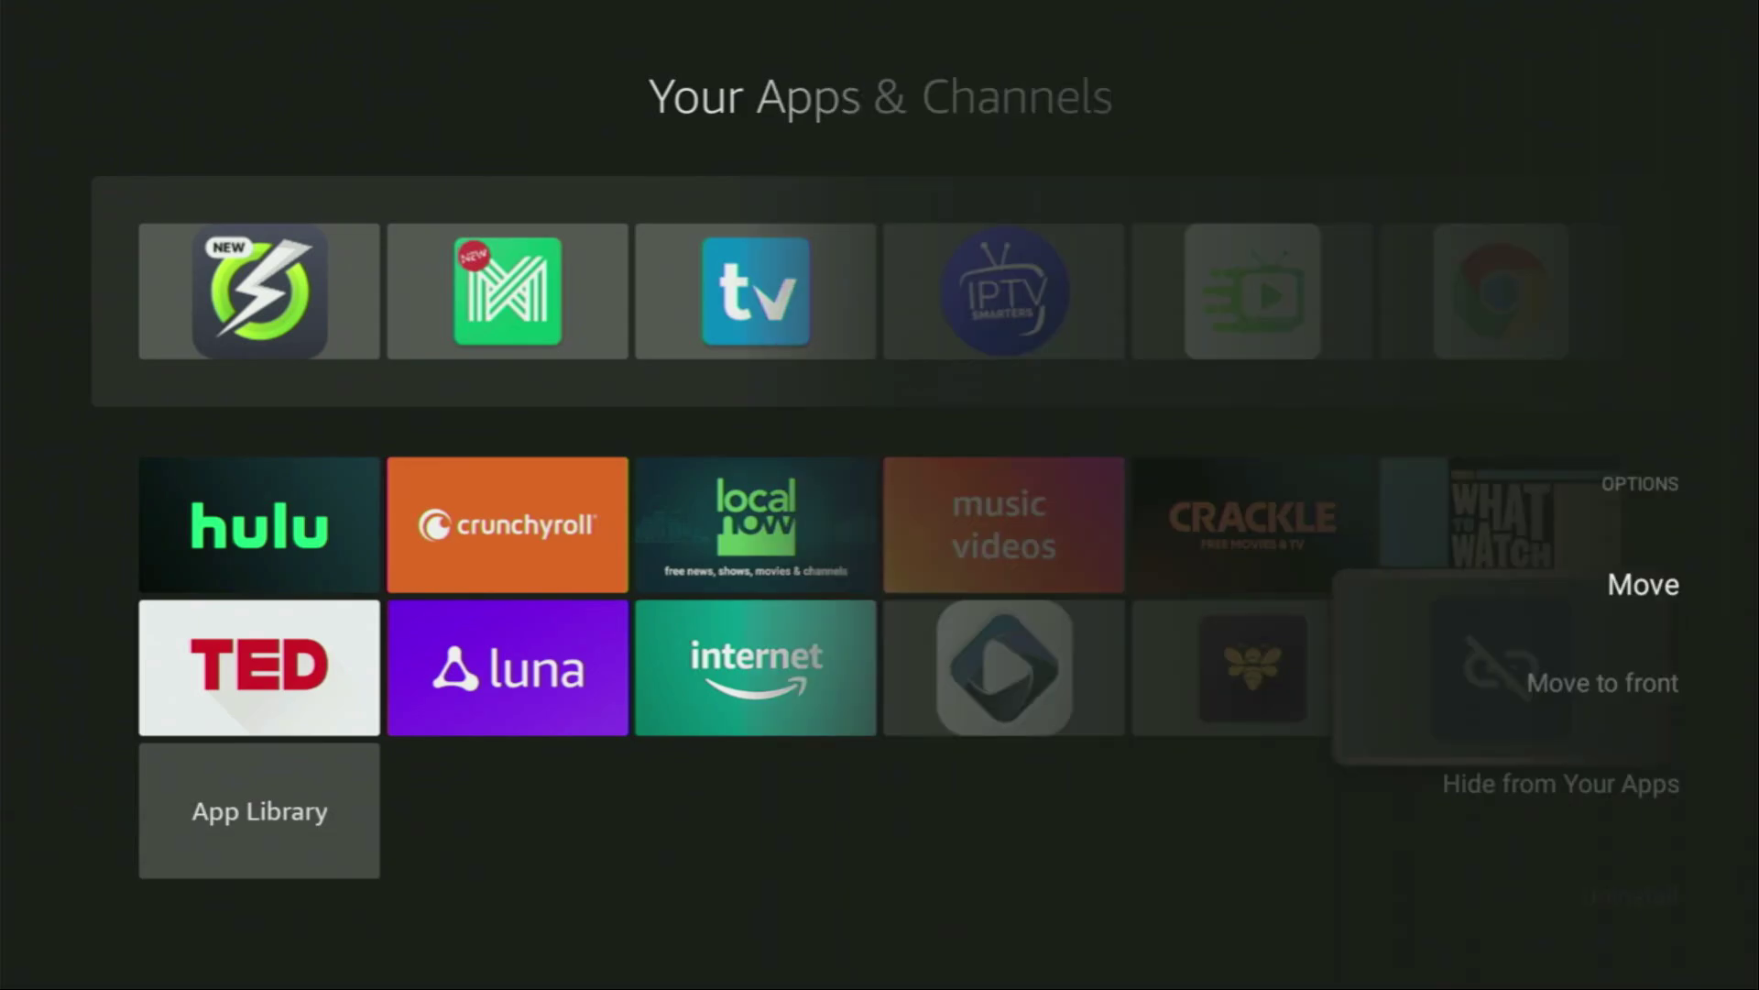
key("Down")
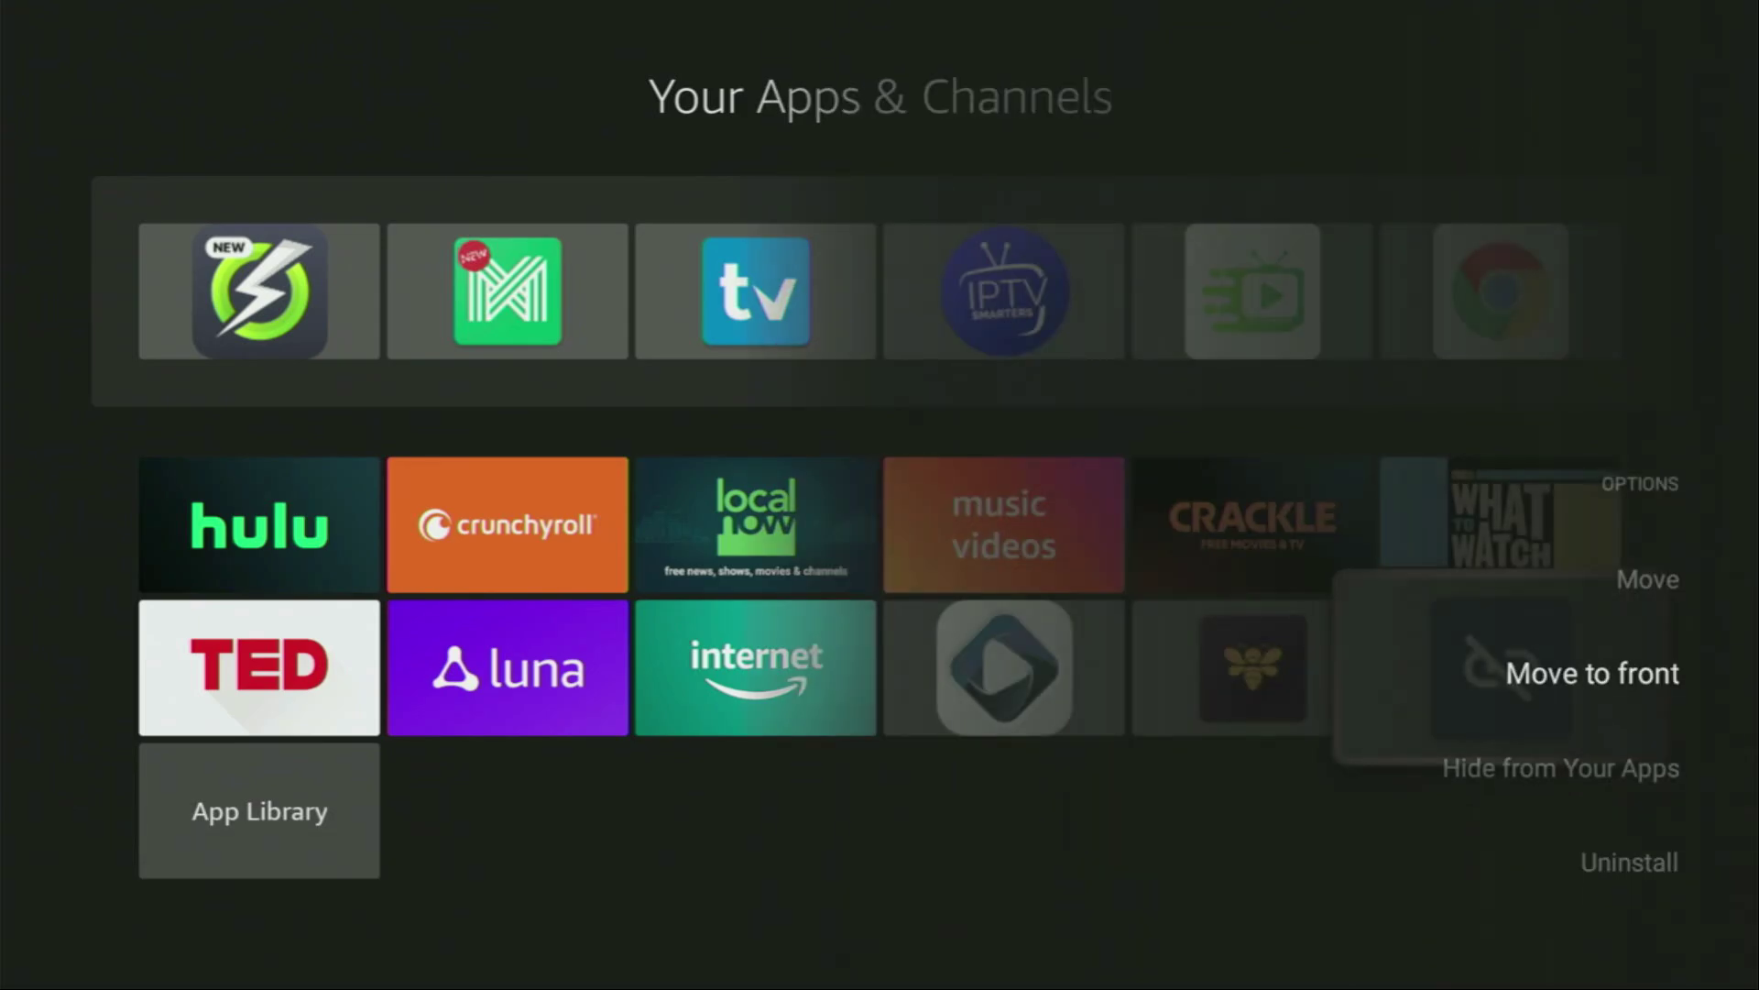
key("Return")
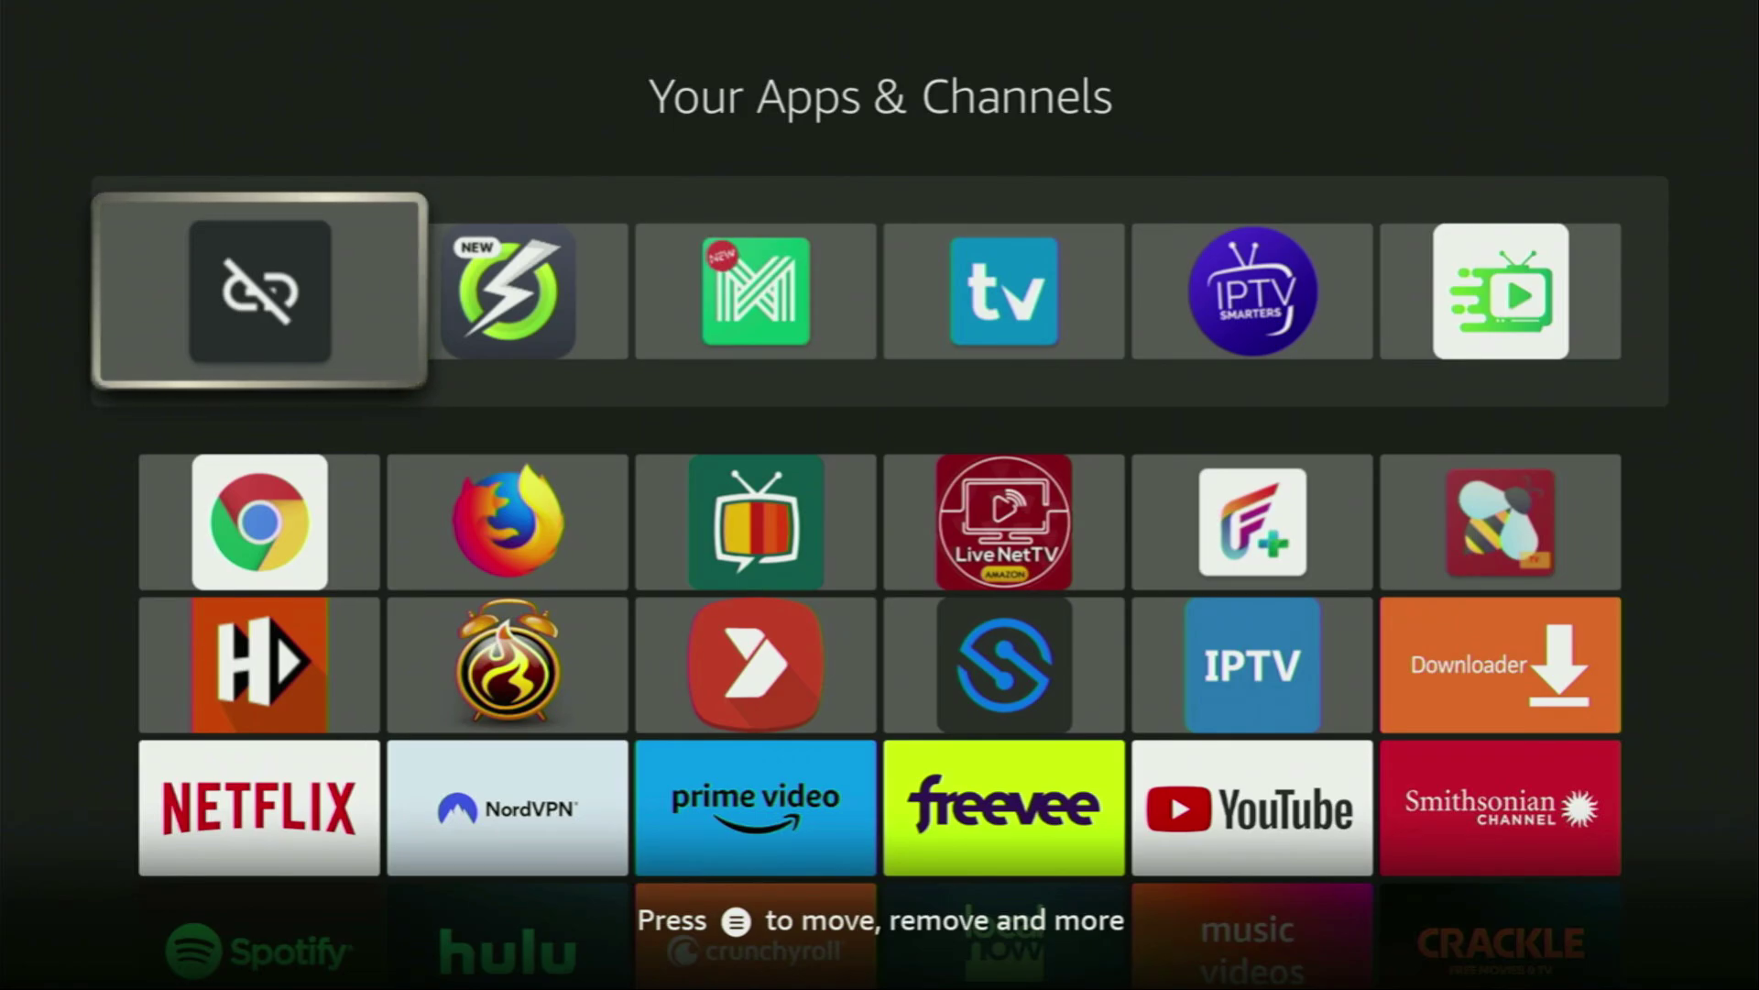
key("Down")
key("Down")
key("Down")
key("Right")
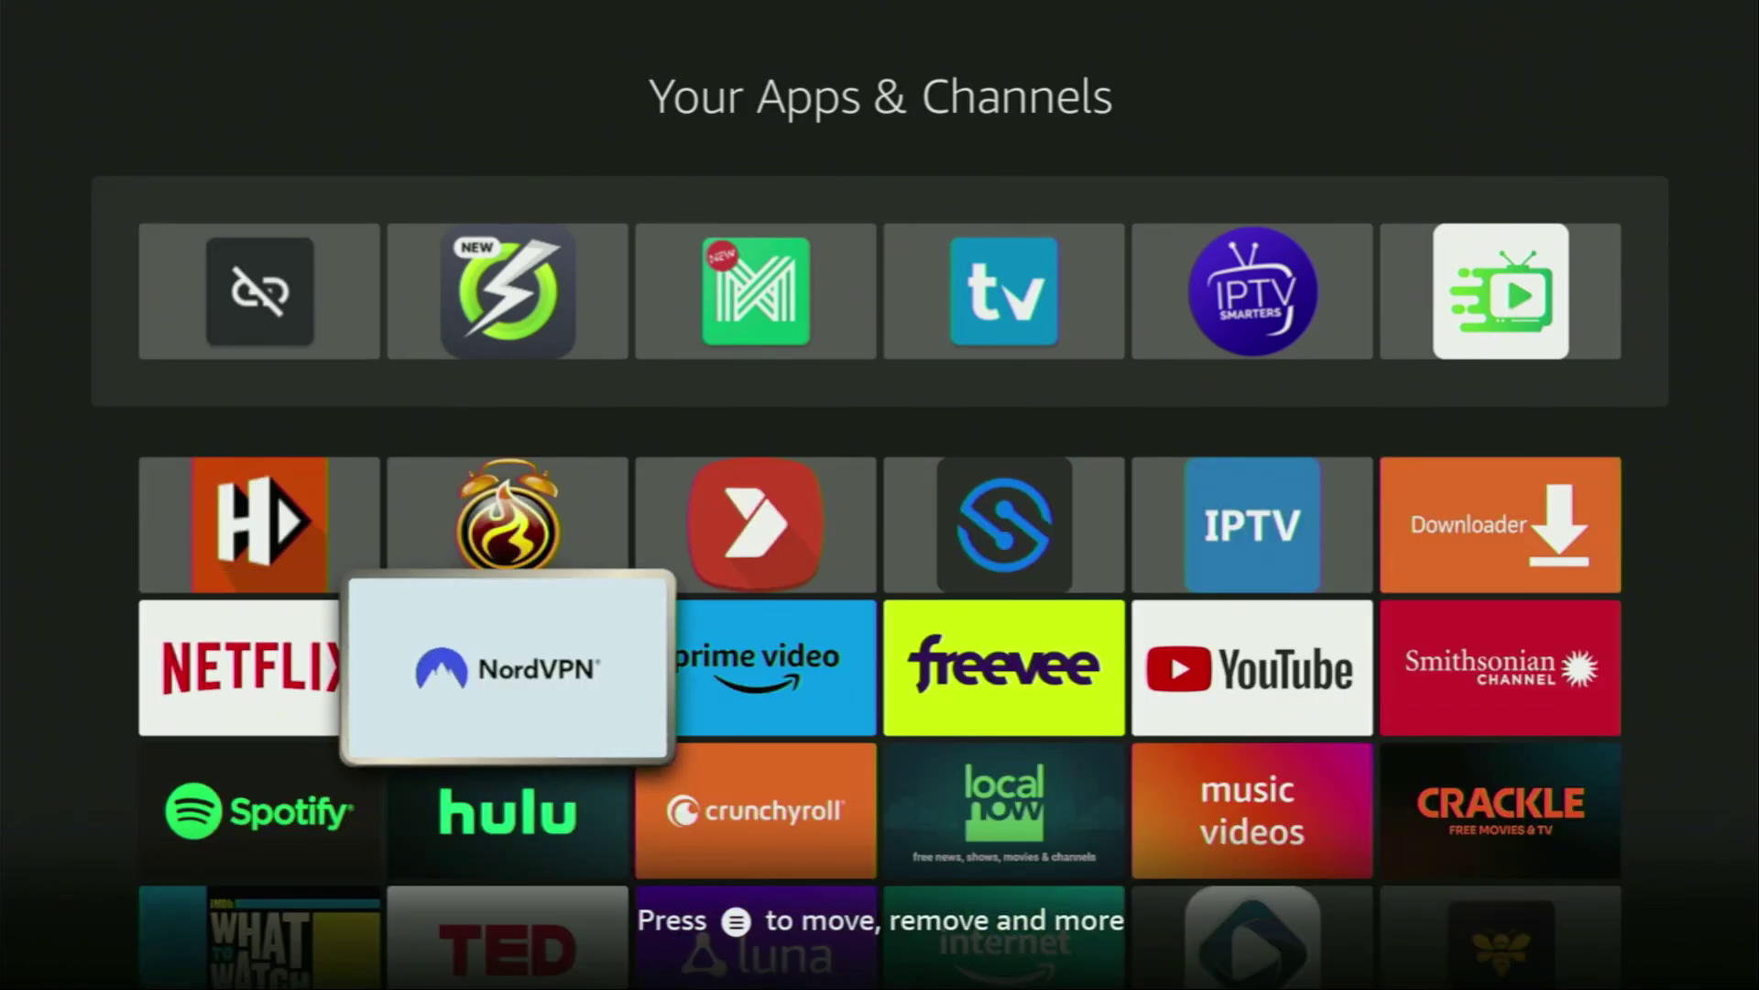